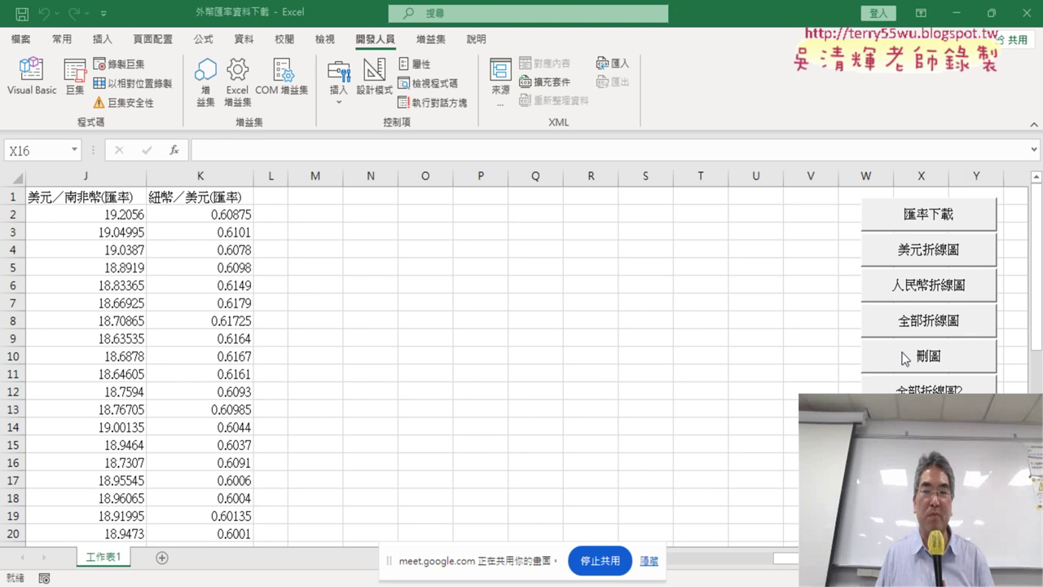
# Step: Draw charts with 全部折線圖, delete them with 刪圖, then redraw them with 全部折線圖2 in two columns
pyautogui.click(929, 324)
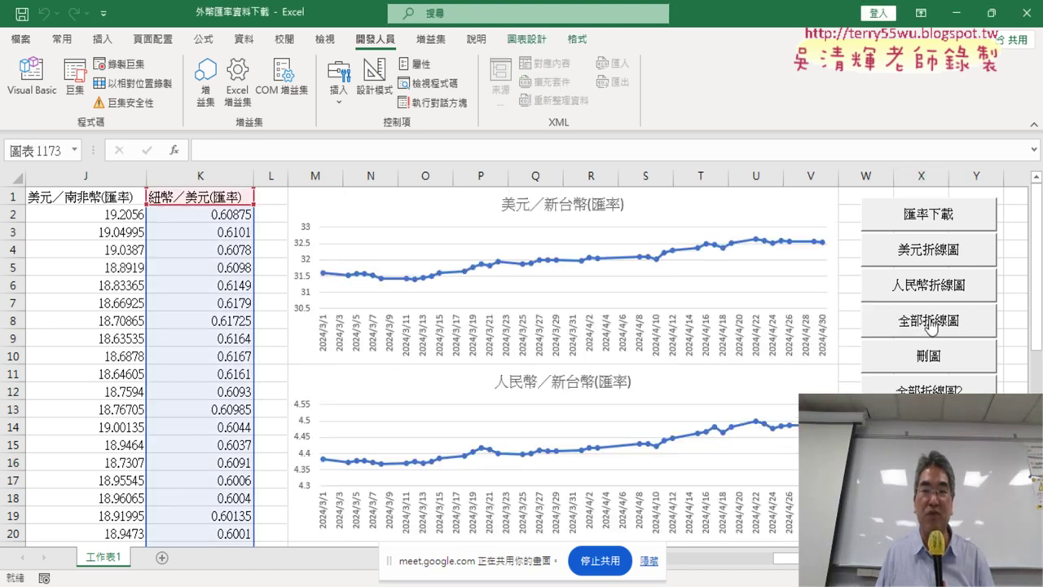
pyautogui.click(928, 359)
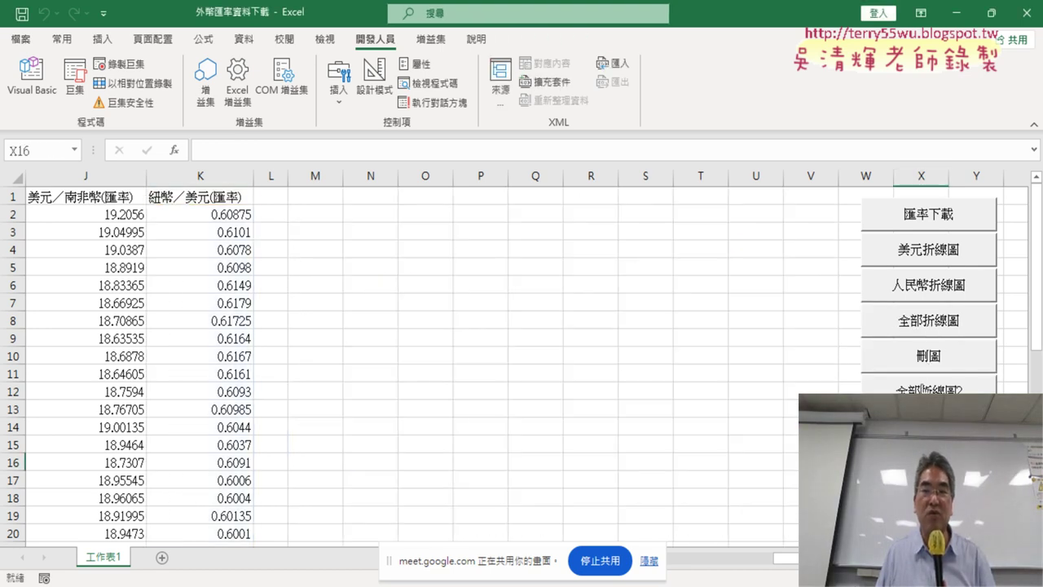
pyautogui.click(929, 388)
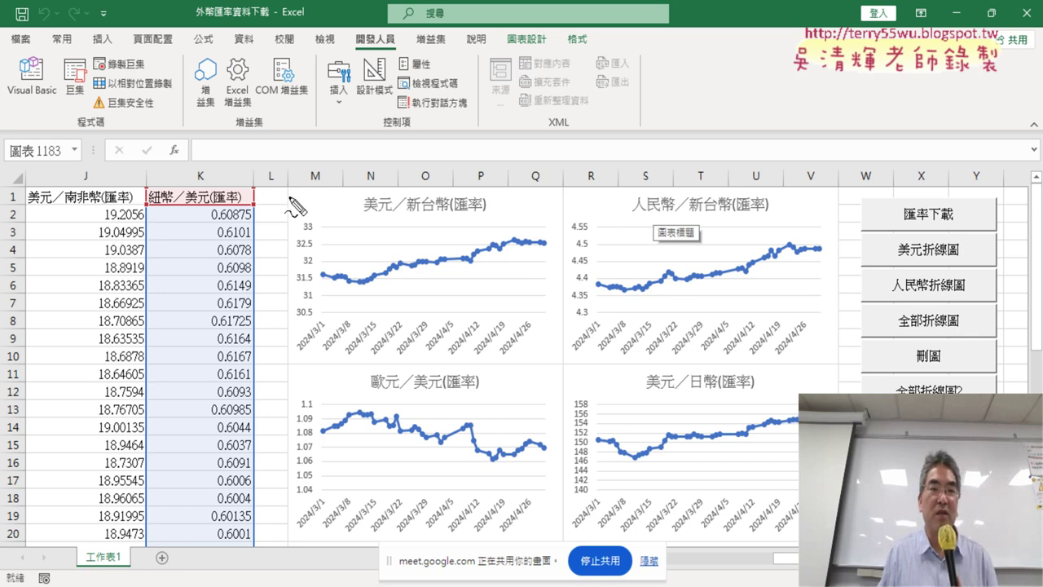
pyautogui.moveTo(304, 181); pyautogui.dragTo(277, 194)
pyautogui.moveTo(574, 181); pyautogui.dragTo(547, 192)
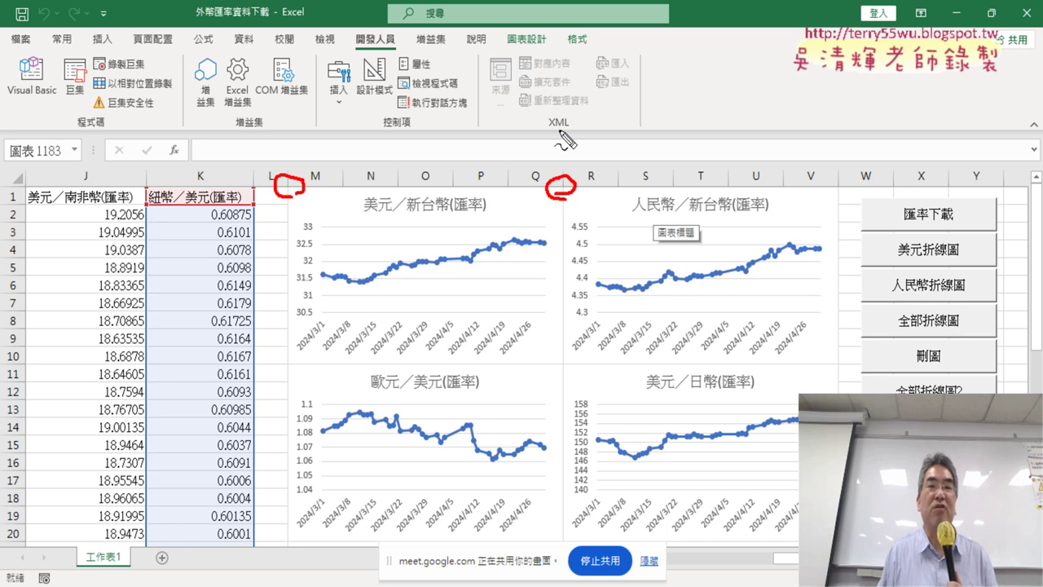
pyautogui.moveTo(559, 129); pyautogui.dragTo(556, 428)
pyautogui.moveTo(326, 368); pyautogui.dragTo(782, 381)
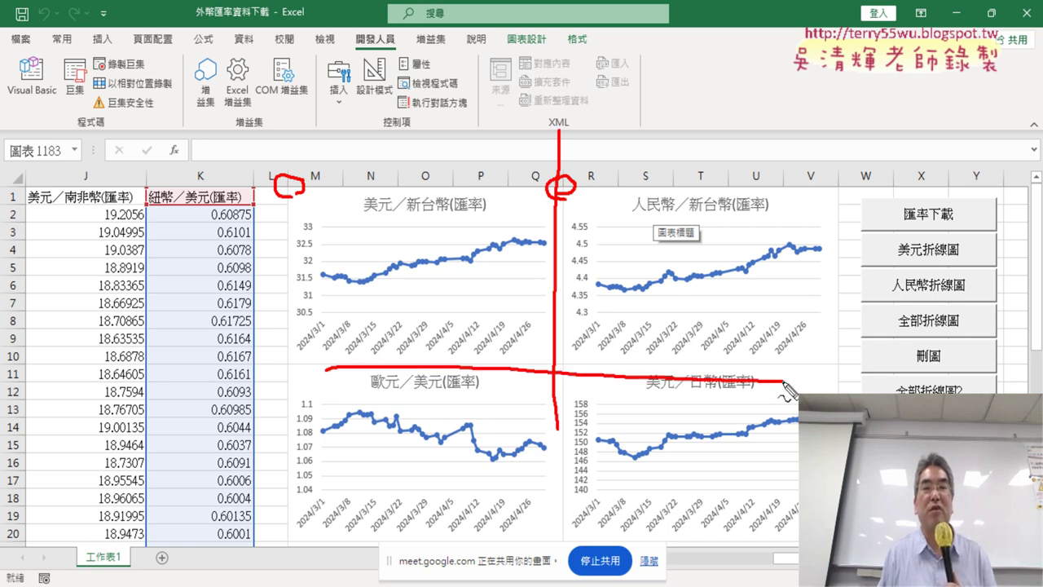
pyautogui.moveTo(689, 35)
pyautogui.mouseDown()
pyautogui.moveTo(706, 45)
pyautogui.moveTo(702, 96)
pyautogui.moveTo(743, 69)
pyautogui.moveTo(779, 101)
pyautogui.mouseUp()
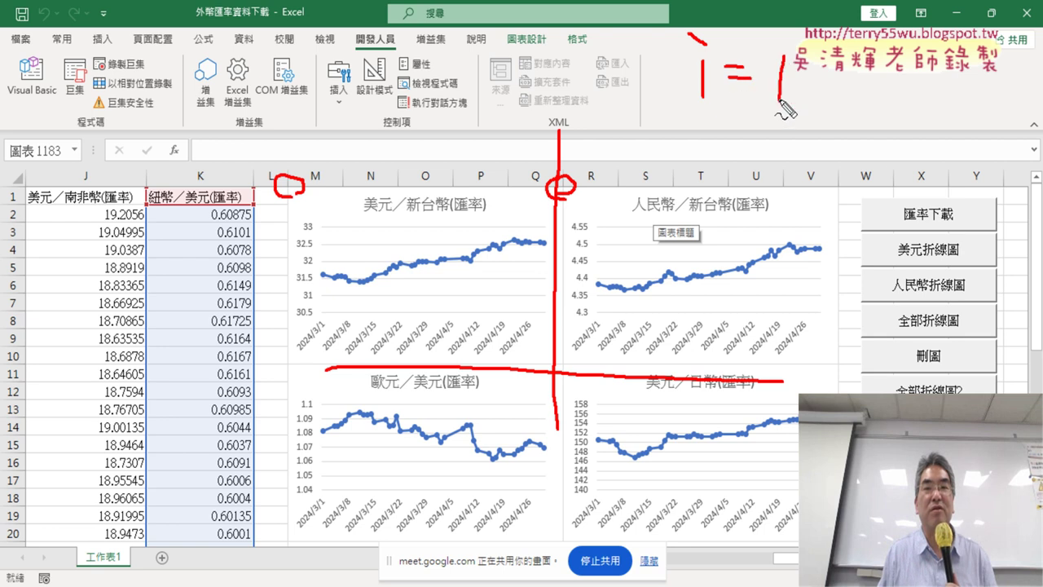
pyautogui.moveTo(836, 67); pyautogui.dragTo(897, 107)
pyautogui.moveTo(920, 52); pyautogui.dragTo(946, 78)
pyautogui.moveTo(767, 114); pyautogui.dragTo(799, 114)
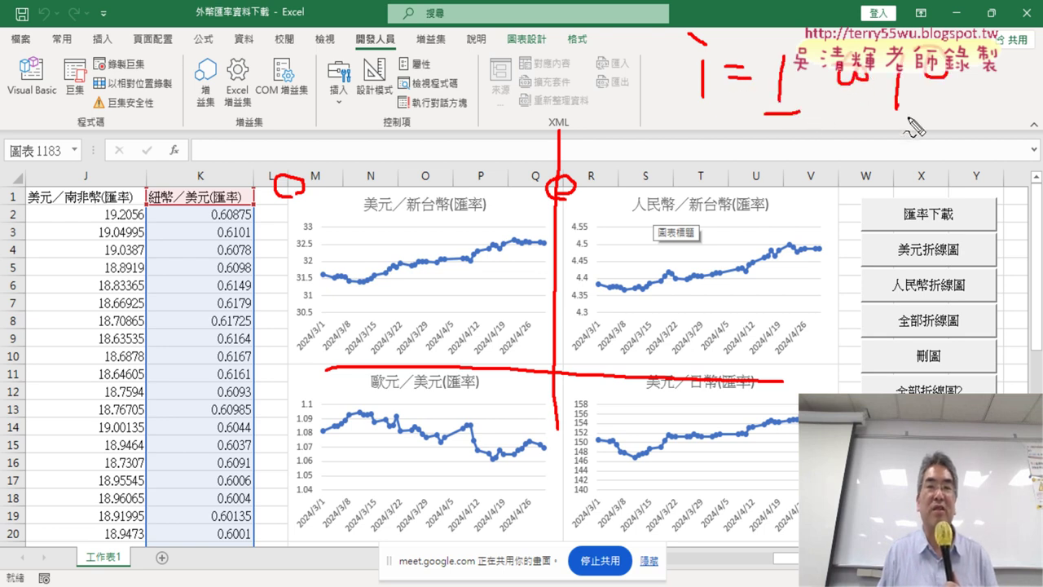
pyautogui.moveTo(896, 107); pyautogui.dragTo(947, 107)
pyautogui.moveTo(479, 98); pyautogui.dragTo(408, 115)
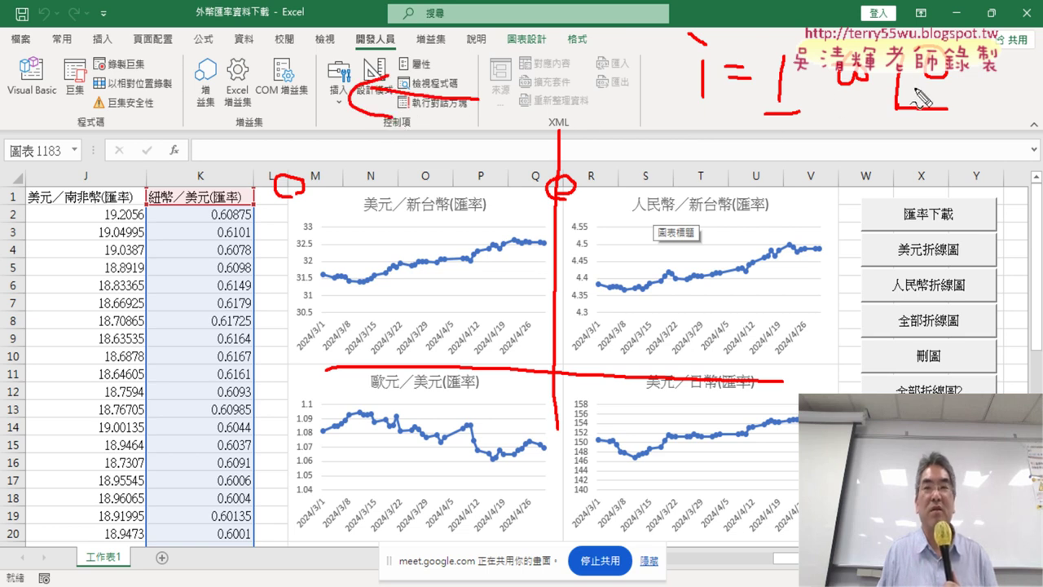
pyautogui.moveTo(607, 119)
pyautogui.mouseDown()
pyautogui.moveTo(655, 117)
pyautogui.moveTo(642, 140)
pyautogui.mouseUp()
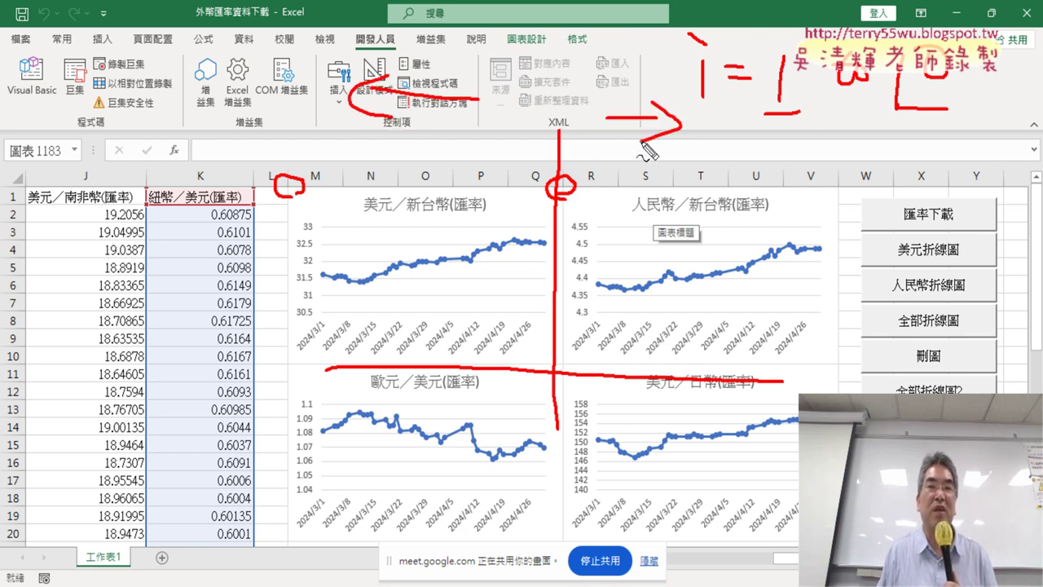
pyautogui.moveTo(769, 107); pyautogui.dragTo(797, 106)
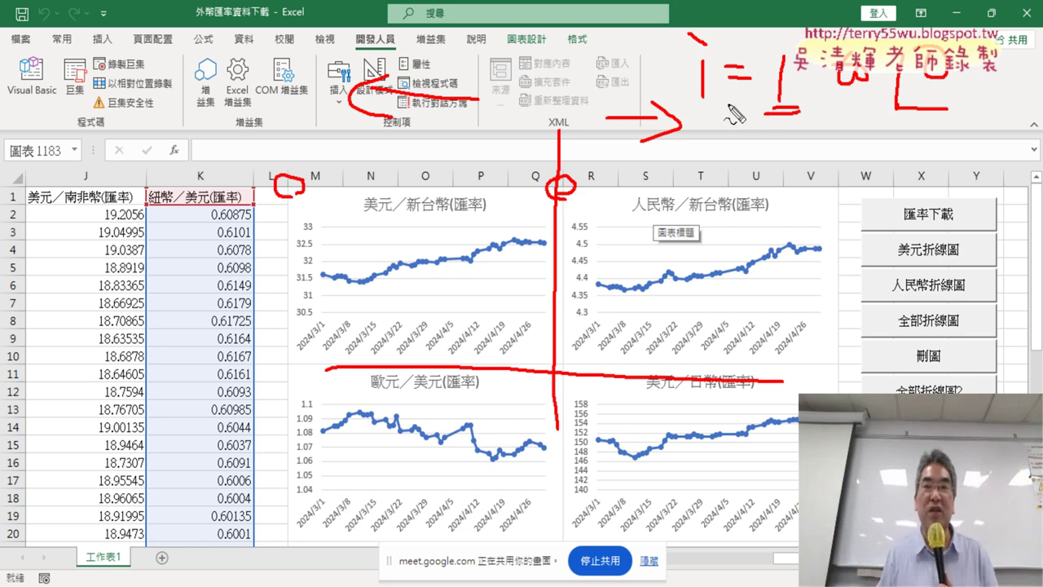
pyautogui.click(819, 141)
pyautogui.moveTo(817, 144)
pyautogui.mouseDown()
pyautogui.moveTo(866, 171)
pyautogui.moveTo(887, 166)
pyautogui.mouseUp()
pyautogui.moveTo(918, 111); pyautogui.dragTo(916, 171)
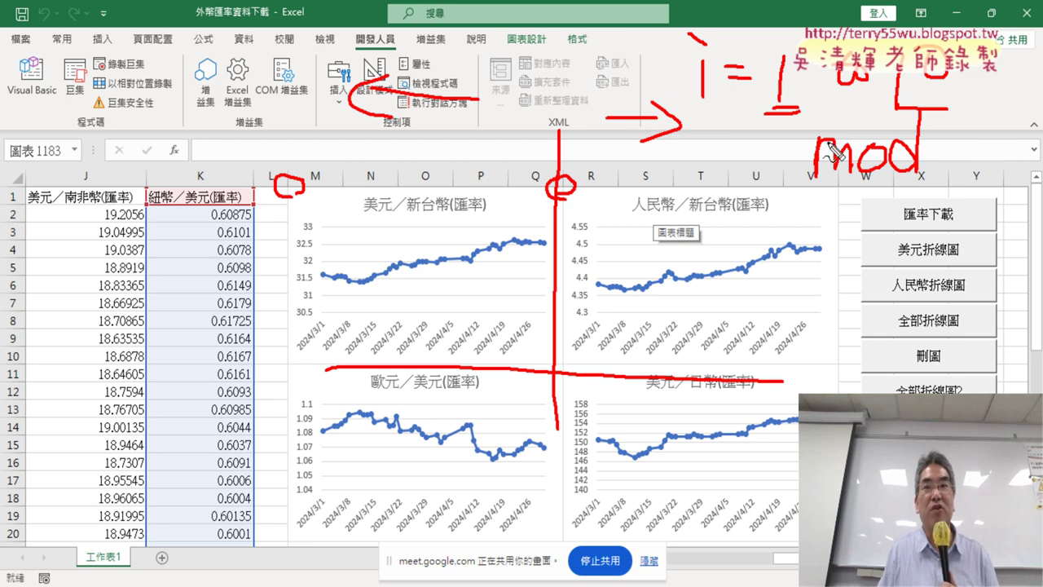
pyautogui.moveTo(742, 116)
pyautogui.mouseDown()
pyautogui.moveTo(761, 126)
pyautogui.moveTo(761, 166)
pyautogui.mouseUp()
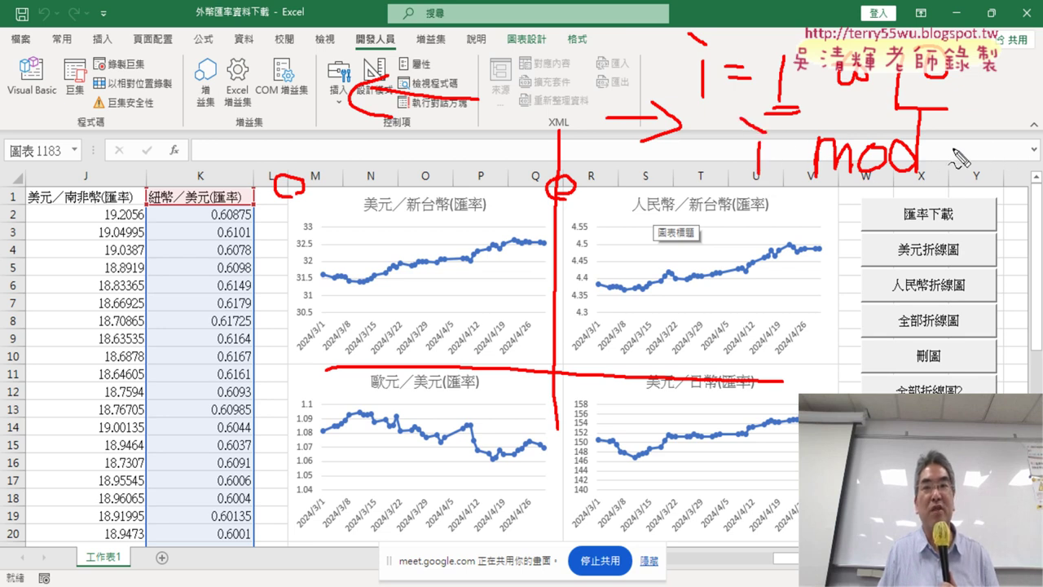
pyautogui.moveTo(946, 144)
pyautogui.mouseDown()
pyautogui.moveTo(972, 168)
pyautogui.moveTo(993, 145)
pyautogui.moveTo(995, 156)
pyautogui.moveTo(1020, 160)
pyautogui.moveTo(1014, 189)
pyautogui.moveTo(1028, 198)
pyautogui.mouseUp()
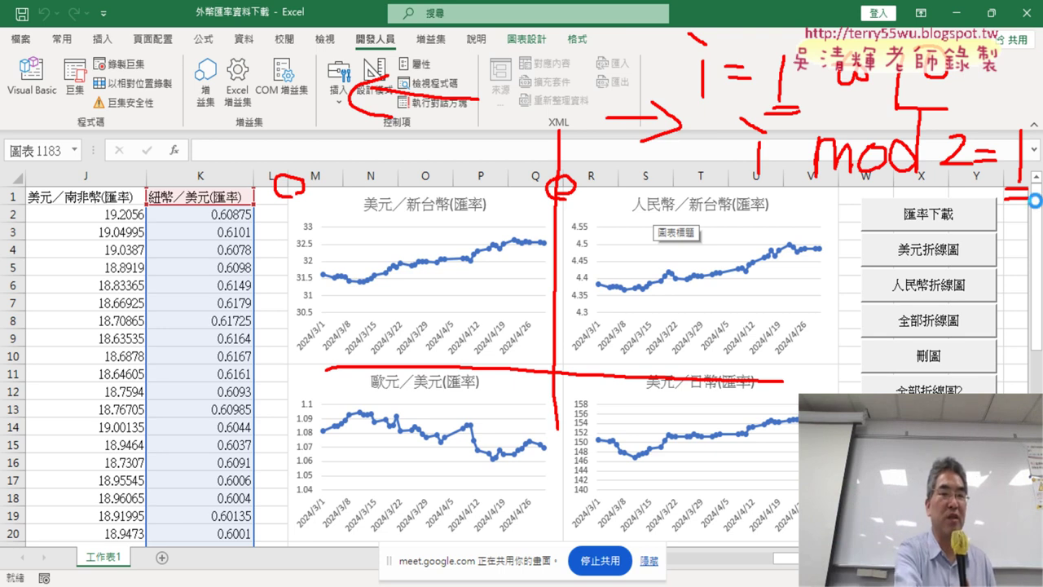
pyautogui.press('Escape')
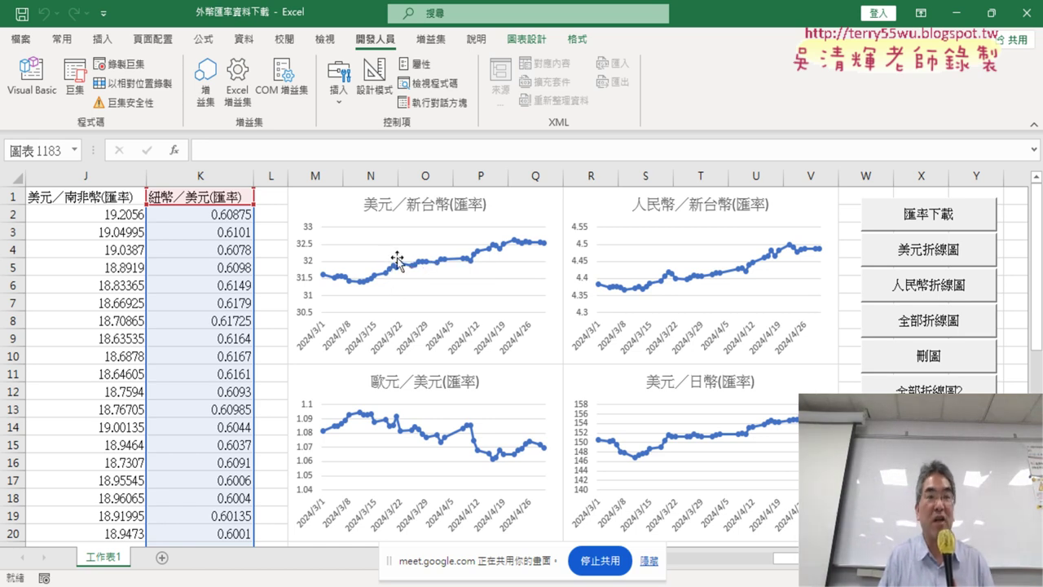
# Step: In the VBA editor's Module2, delete the entire Sub 全部折線圖2 through End Sub
pyautogui.moveTo(737, 272)
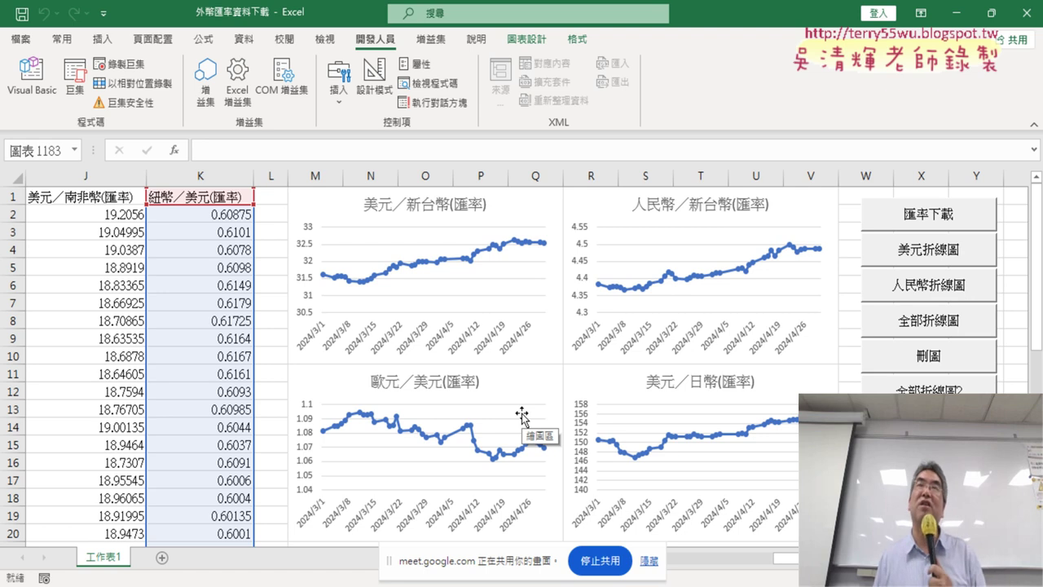
pyautogui.click(45, 82)
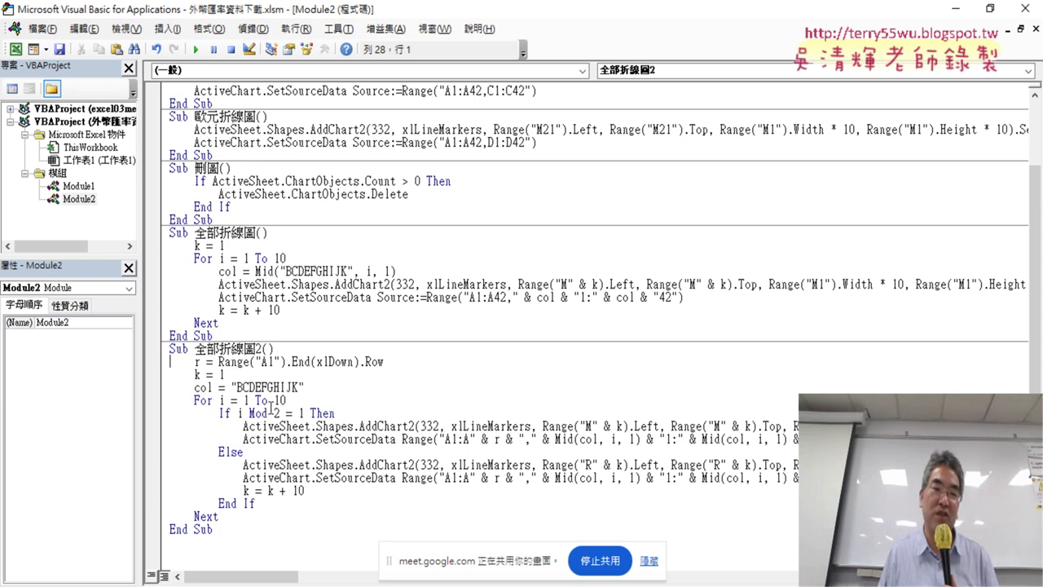
pyautogui.moveTo(238, 414); pyautogui.dragTo(281, 413)
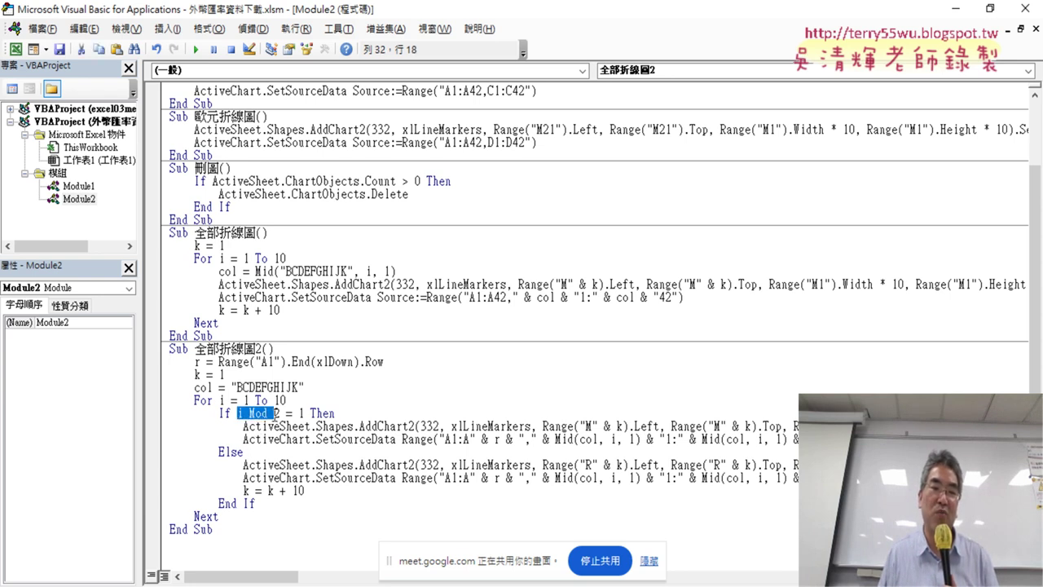
pyautogui.click(315, 415)
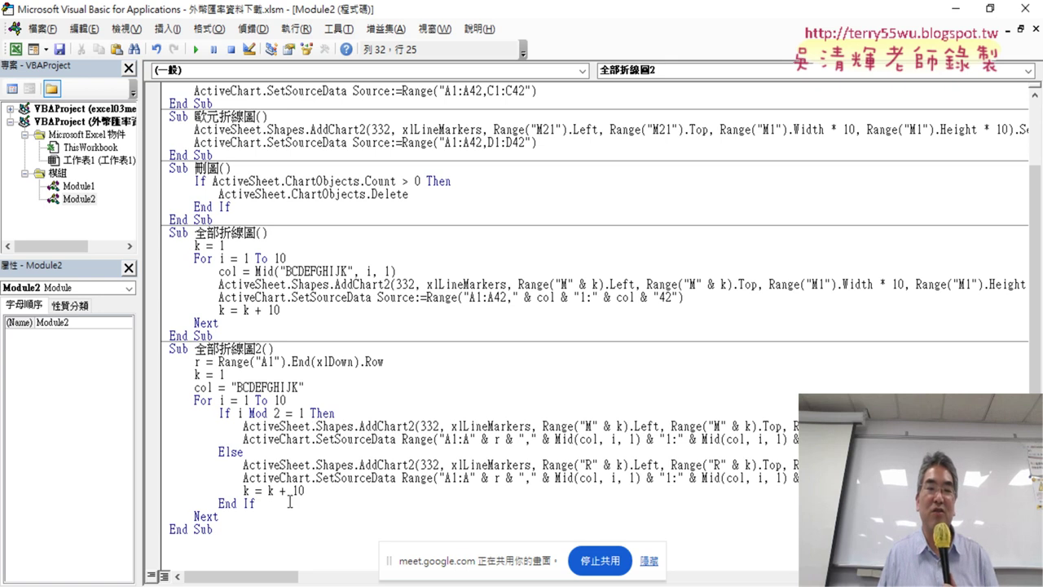
pyautogui.moveTo(228, 529); pyautogui.dragTo(170, 351)
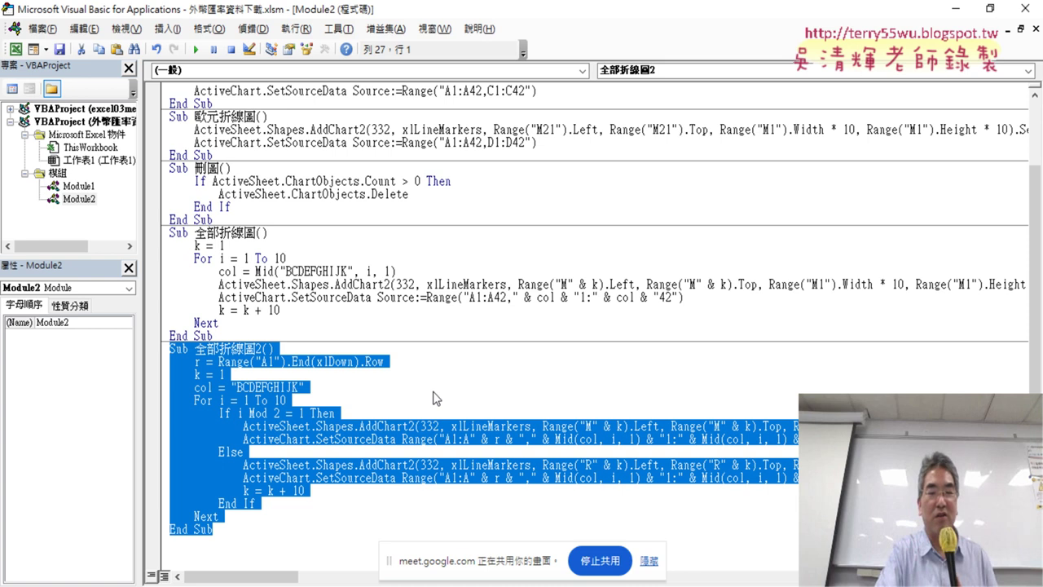
pyautogui.press('Delete')
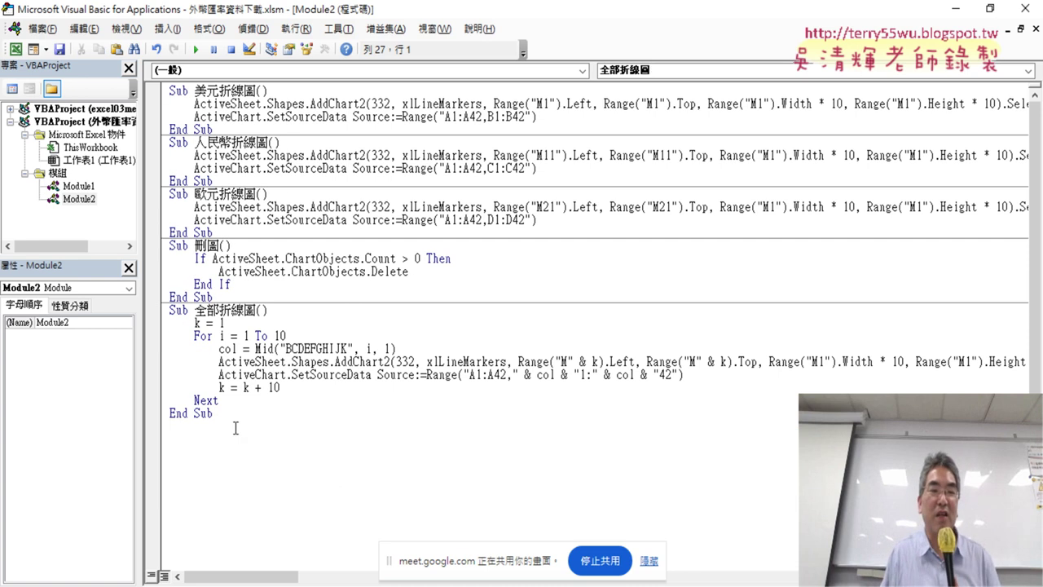
# Step: Copy the whole 全部折線圖 procedure and paste a duplicate below it
pyautogui.moveTo(232, 424); pyautogui.dragTo(169, 309)
pyautogui.rightClick(191, 341)
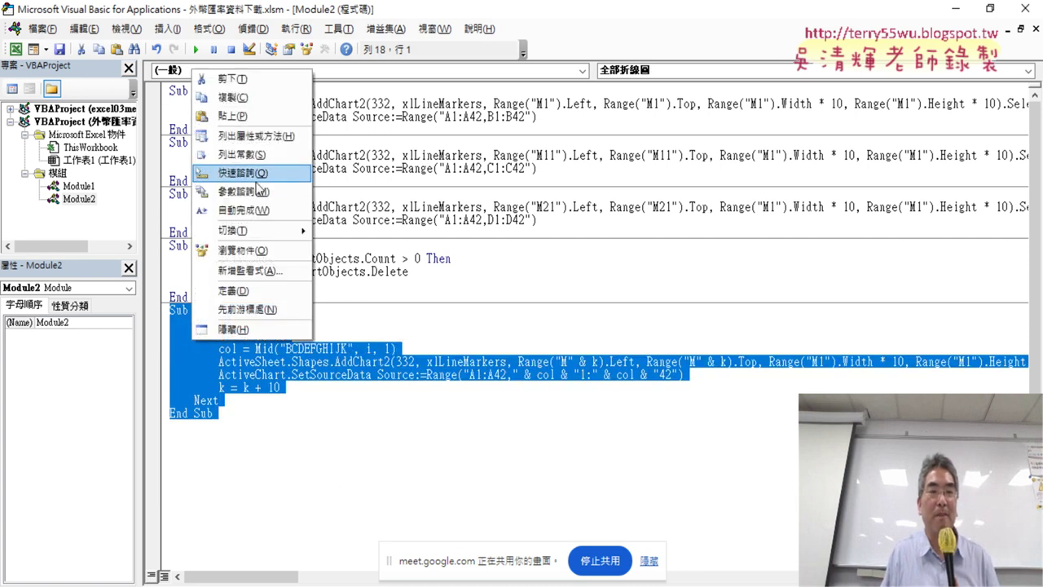
pyautogui.click(237, 95)
pyautogui.click(308, 449)
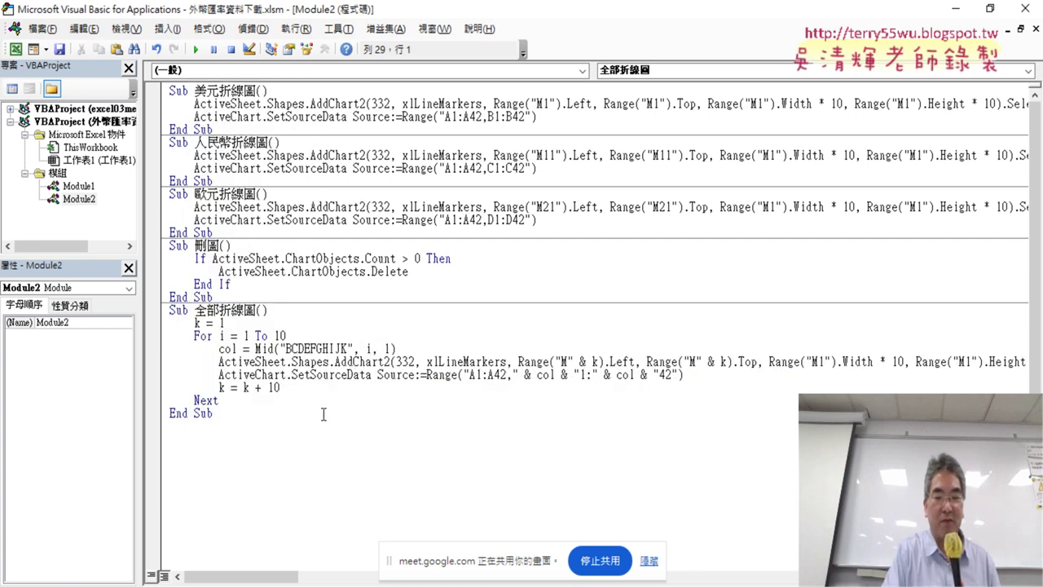
pyautogui.press('Up')
pyautogui.hotkey('ctrl', 'v')
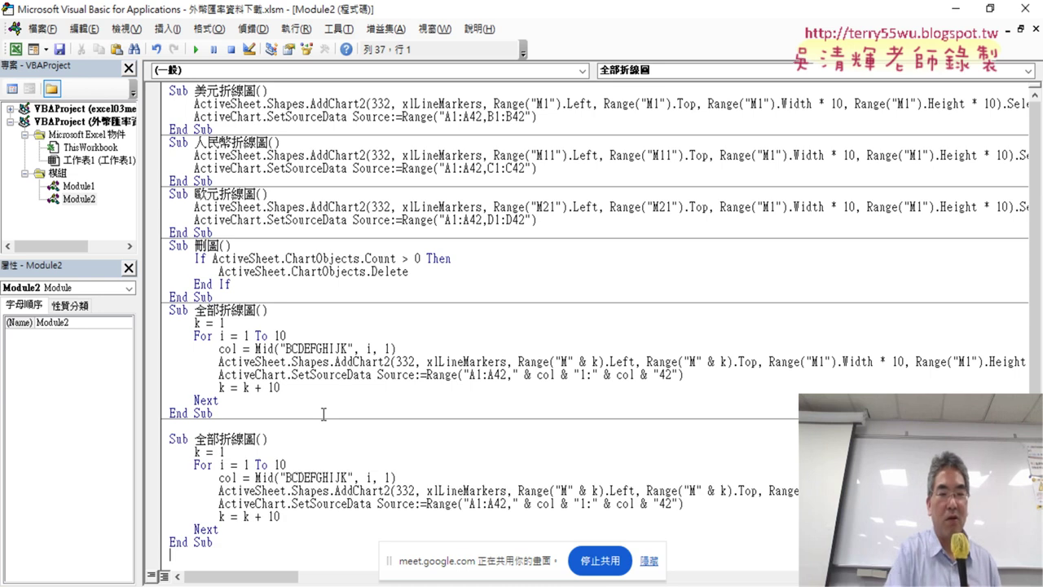
pyautogui.scroll(-1, 288, 425)
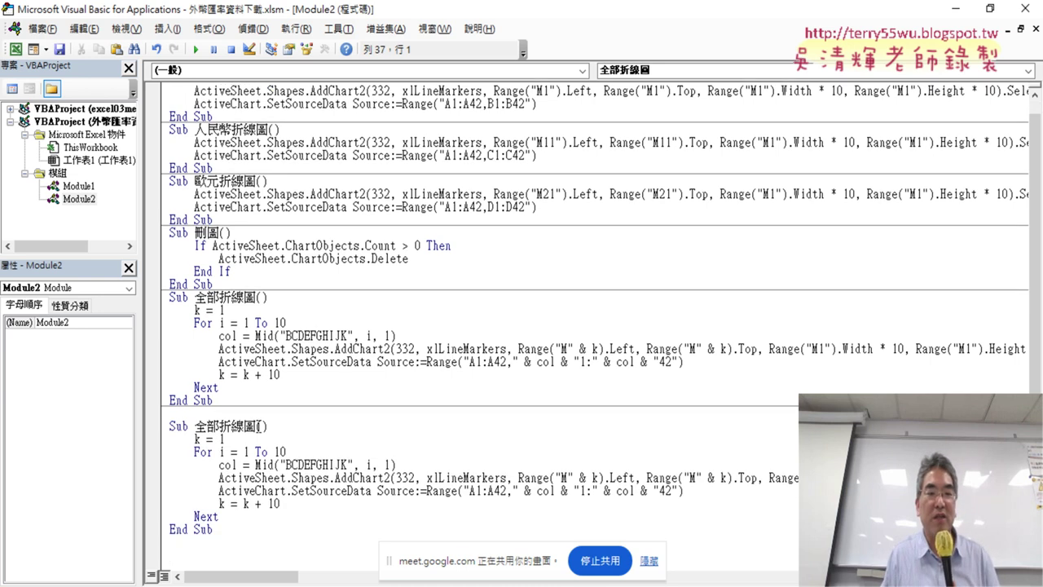
# Step: Rename the pasted sub to 全部折線圖2 and add blank lines after the code
pyautogui.click(259, 425)
pyautogui.write('2')
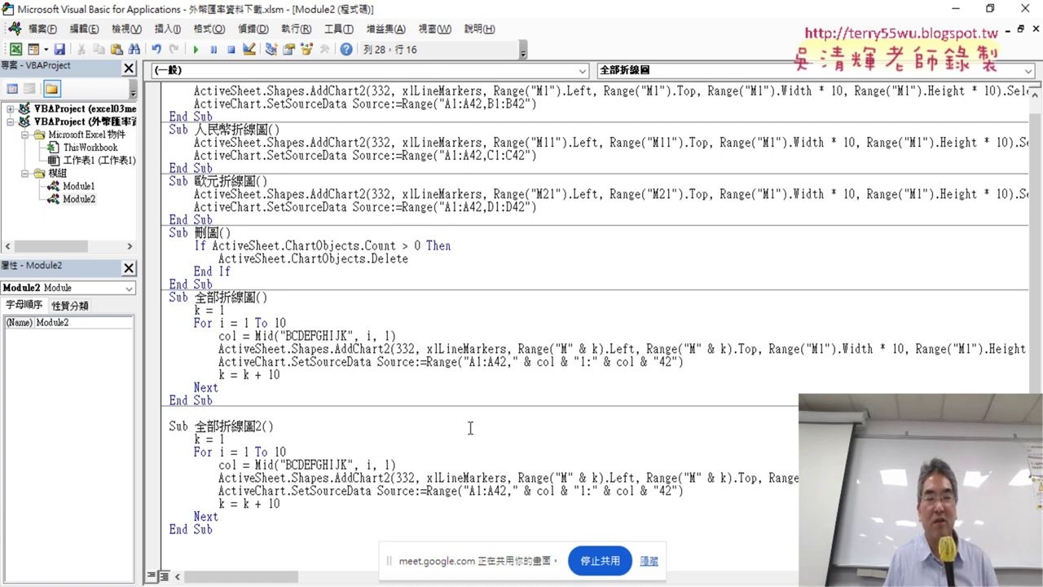
pyautogui.click(648, 562)
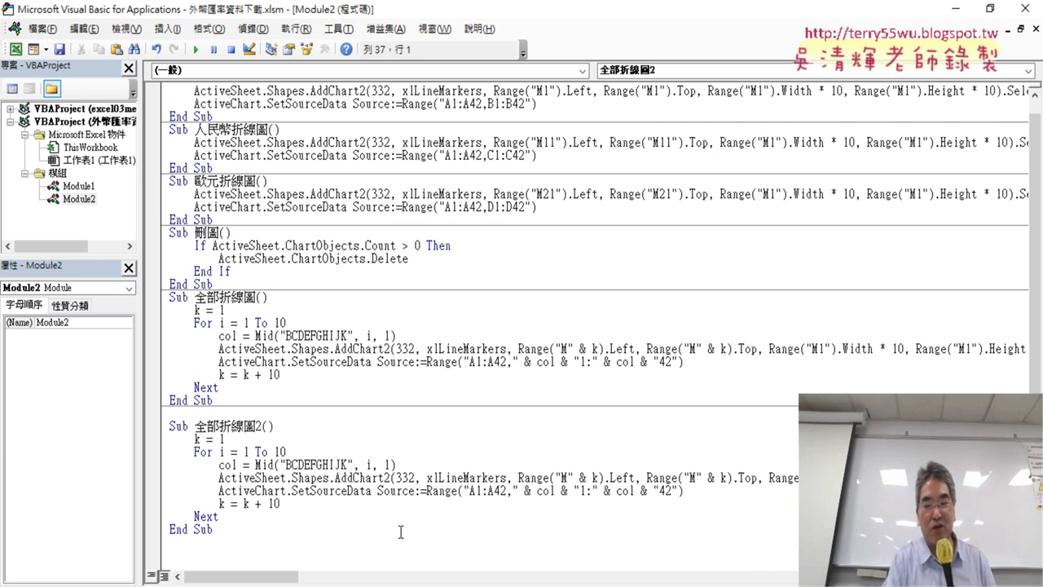
pyautogui.hotkey('ctrl', 'End')
pyautogui.press('Return')
pyautogui.press('Return')
pyautogui.press('Return')
pyautogui.press('Return')
pyautogui.press('Return')
pyautogui.press('Return')
pyautogui.press('Return')
pyautogui.press('Return')
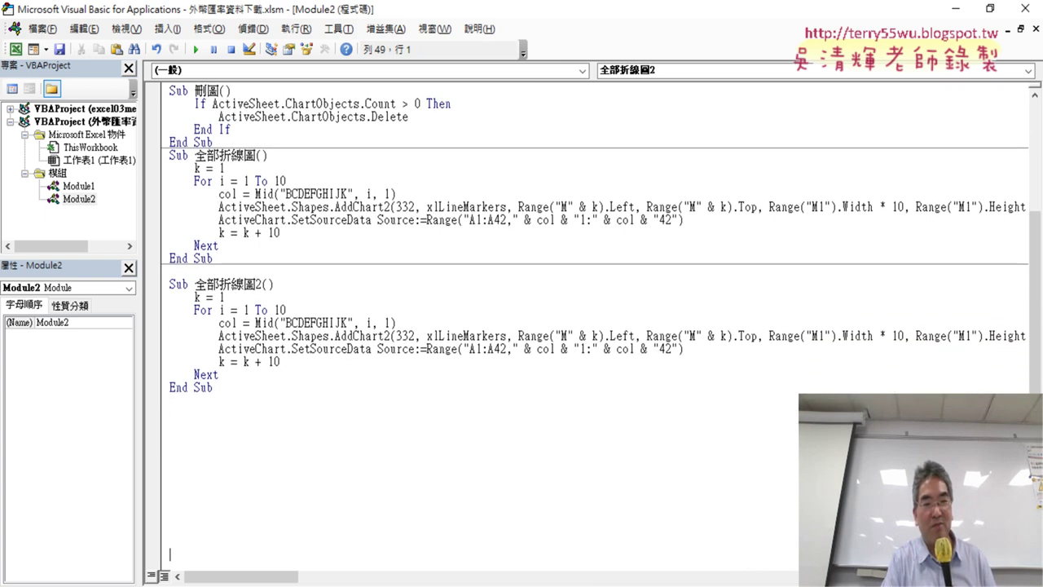
pyautogui.press('Return')
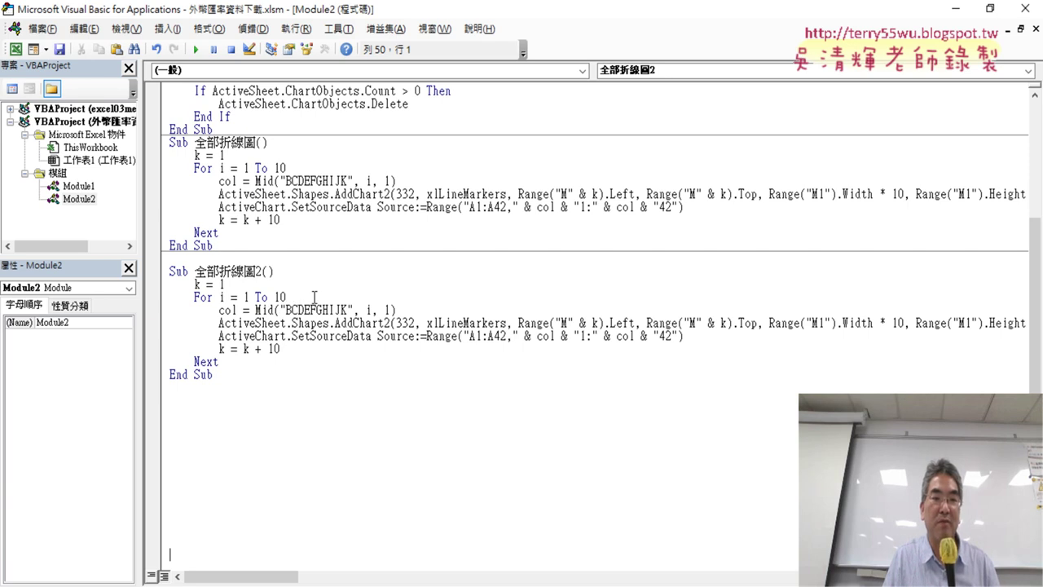
# Step: Insert an 'If i Mod 2 = 1 Then' line directly under 'For i = 1 To 10'
pyautogui.click(316, 297)
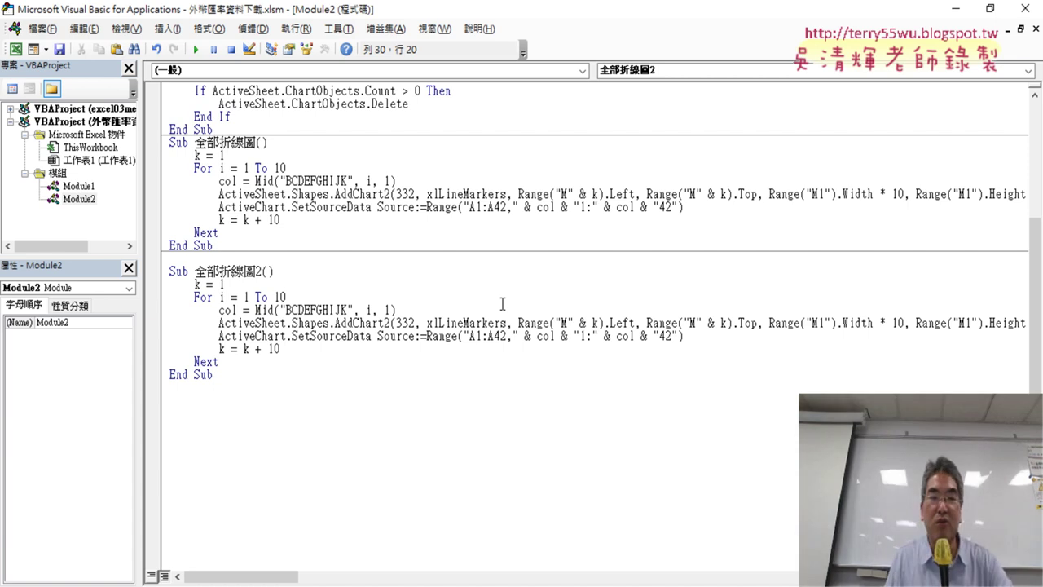
pyautogui.moveTo(220, 297); pyautogui.dragTo(293, 297)
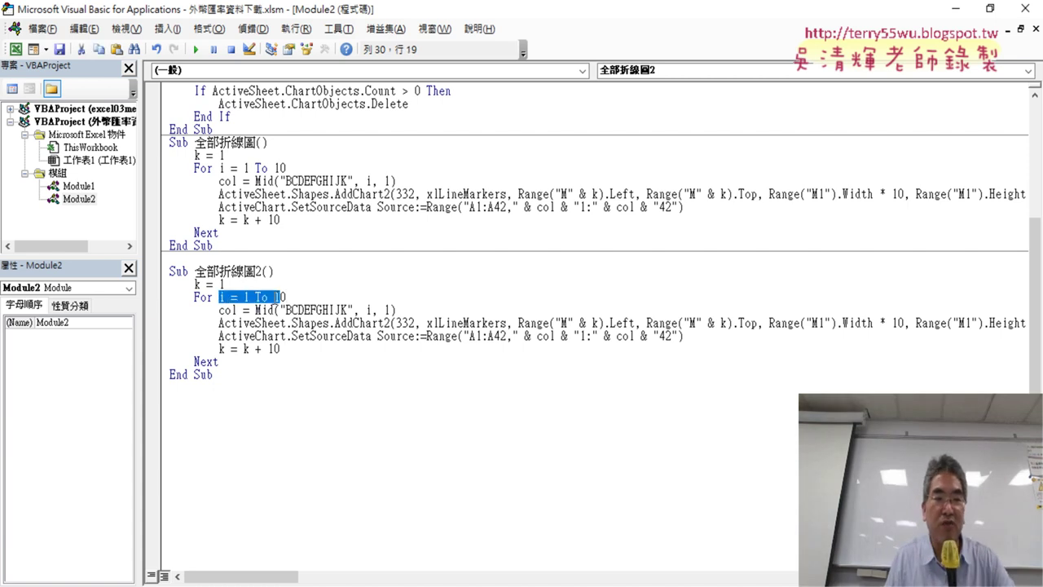
pyautogui.click(309, 300)
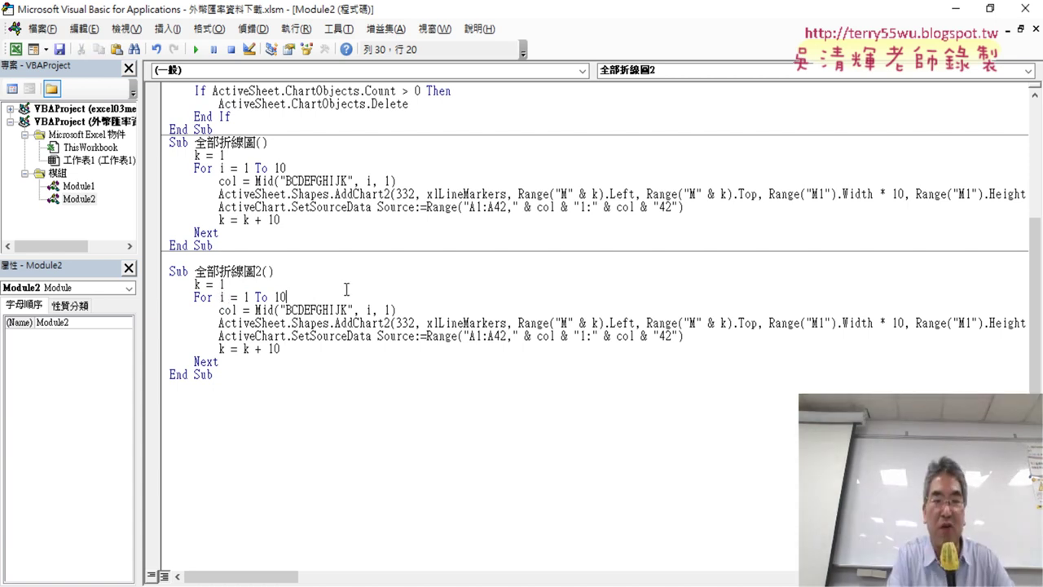
pyautogui.press('Return')
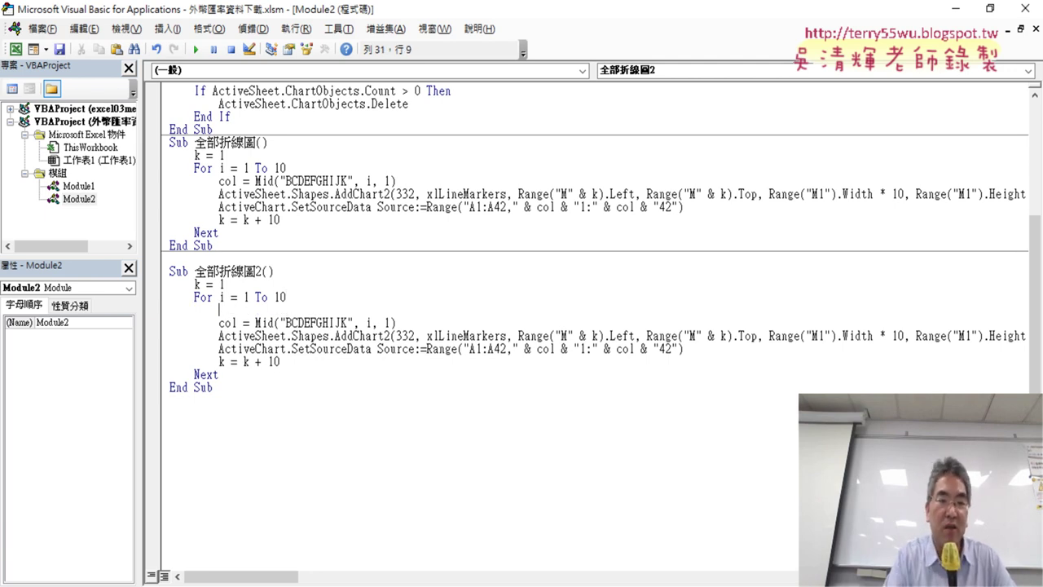
pyautogui.write('if i mod 2')
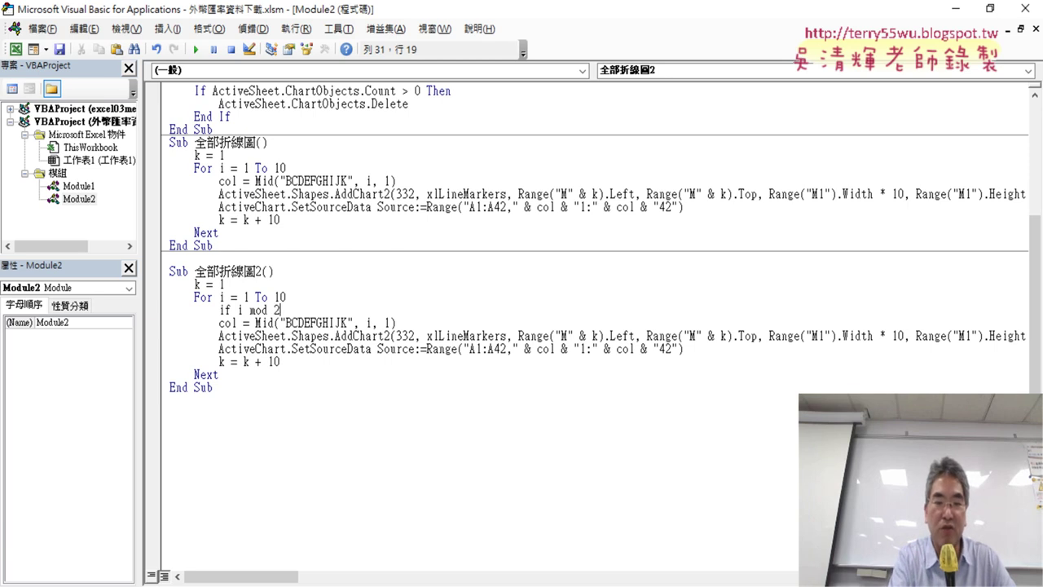
pyautogui.write('=1 t')
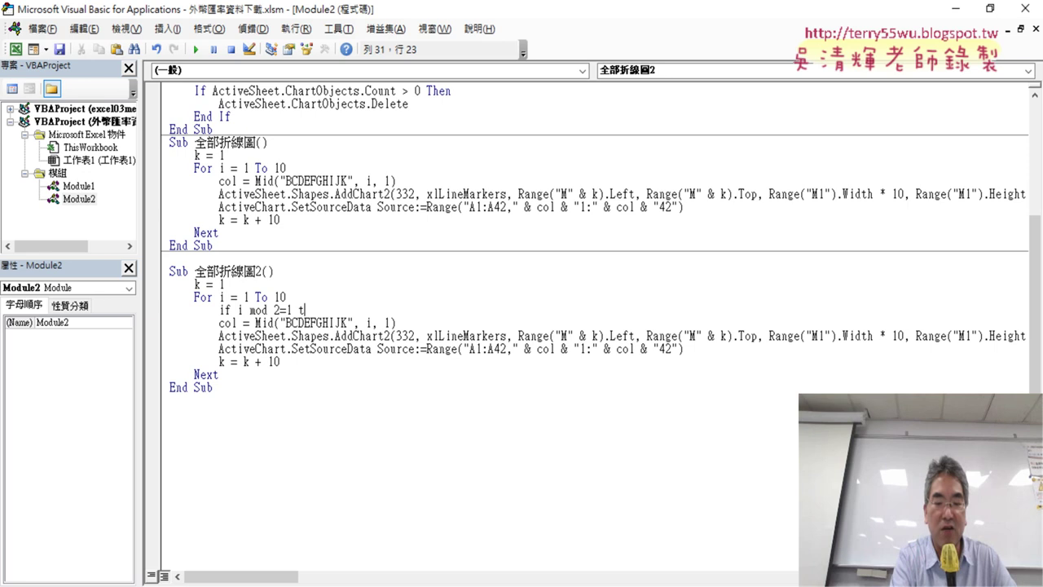
pyautogui.write('hen')
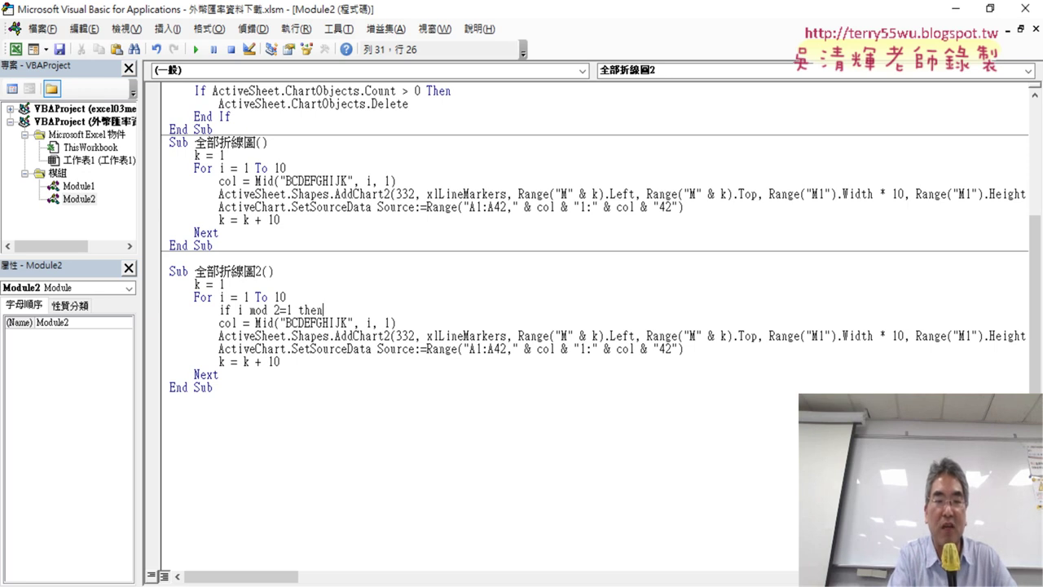
pyautogui.press('Return')
pyautogui.press('Return')
pyautogui.write('el')
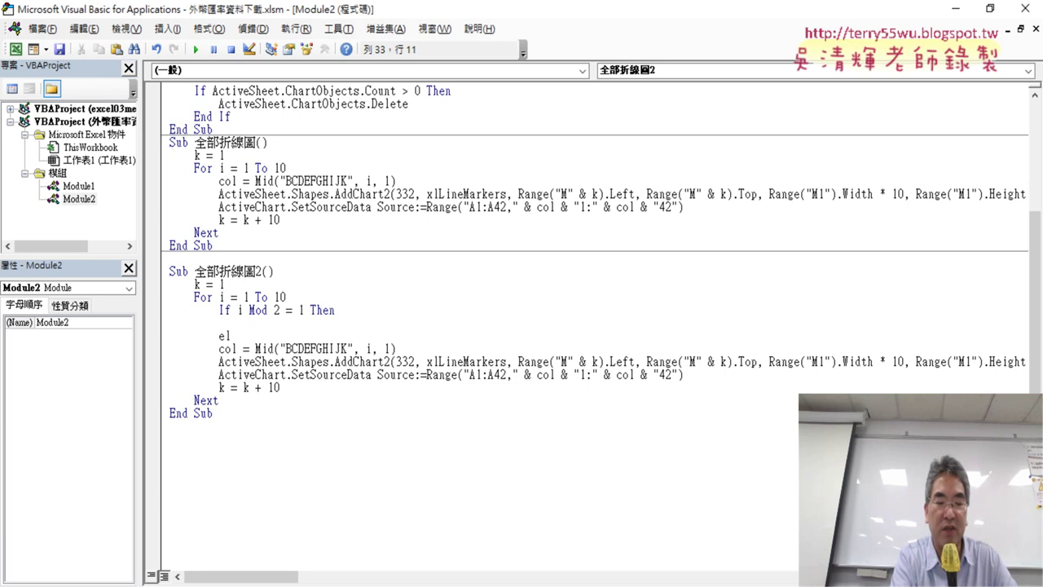
# Step: Add Else and End If lines under the If test, leaving both branches empty
pyautogui.write('se')
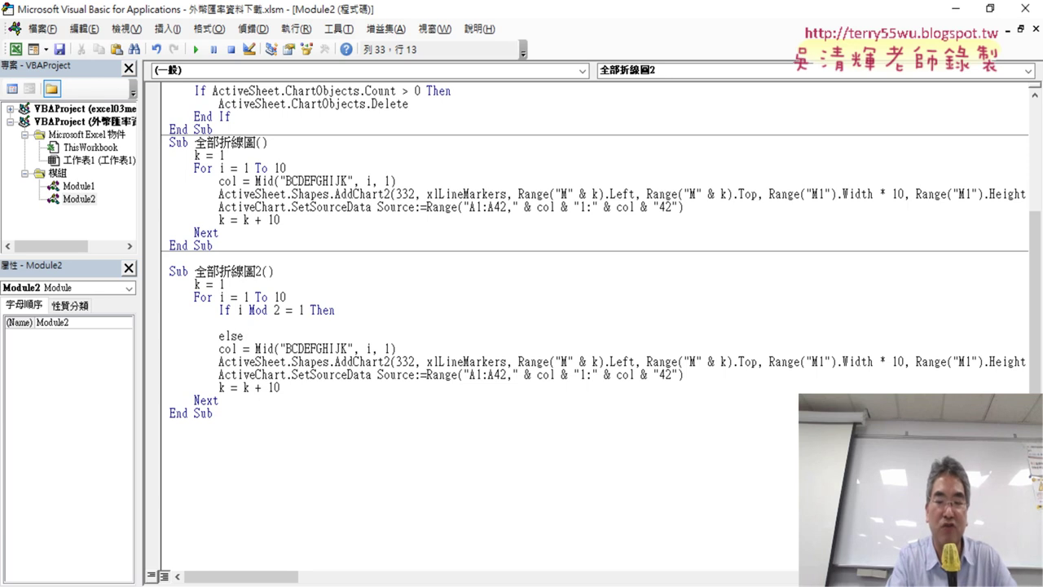
pyautogui.press('Return')
pyautogui.press('Return')
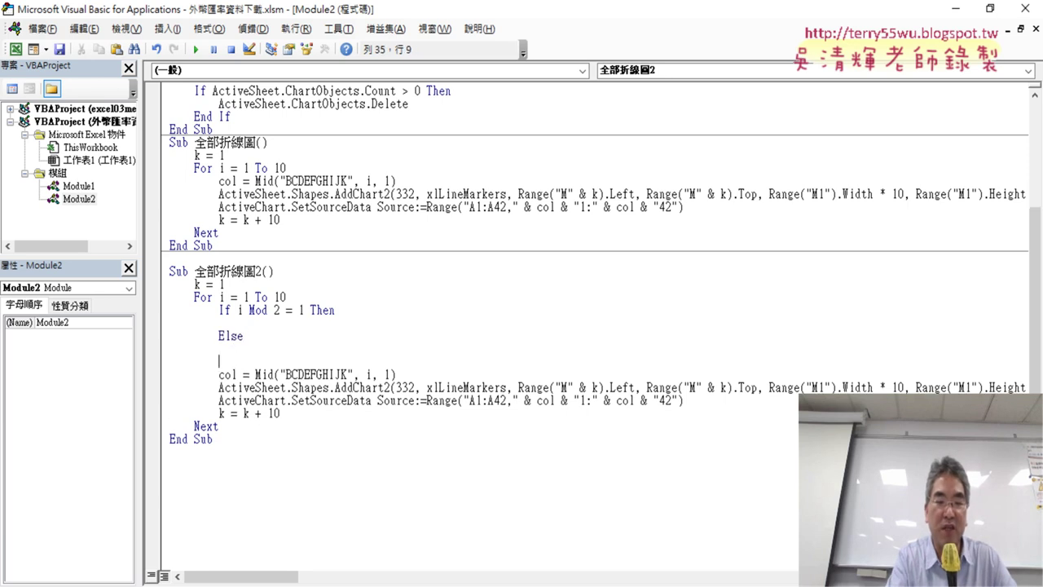
pyautogui.write('end i')
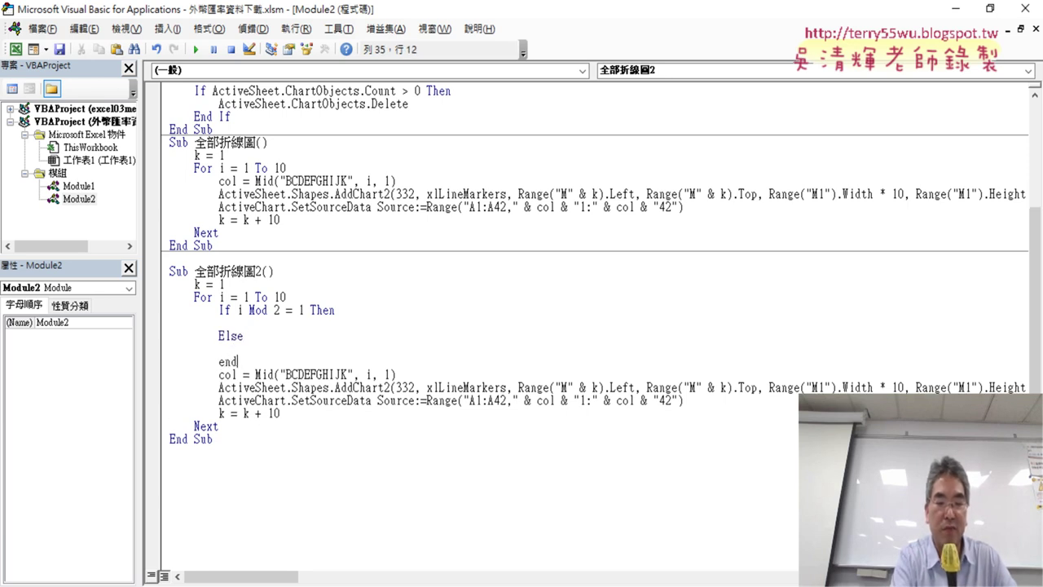
pyautogui.write('f')
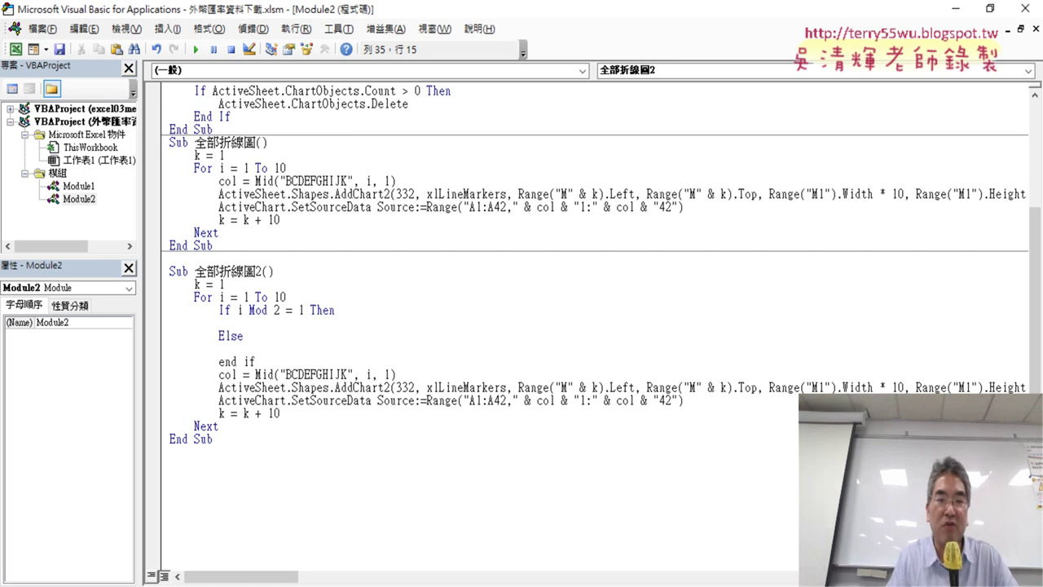
pyautogui.click(378, 342)
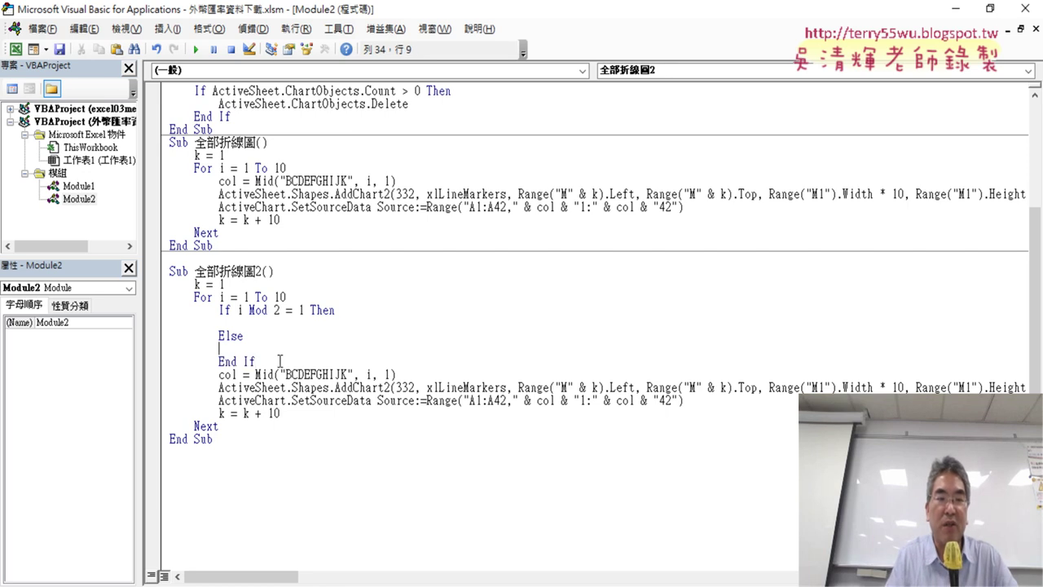
pyautogui.moveTo(280, 360); pyautogui.dragTo(171, 309)
pyautogui.click(259, 335)
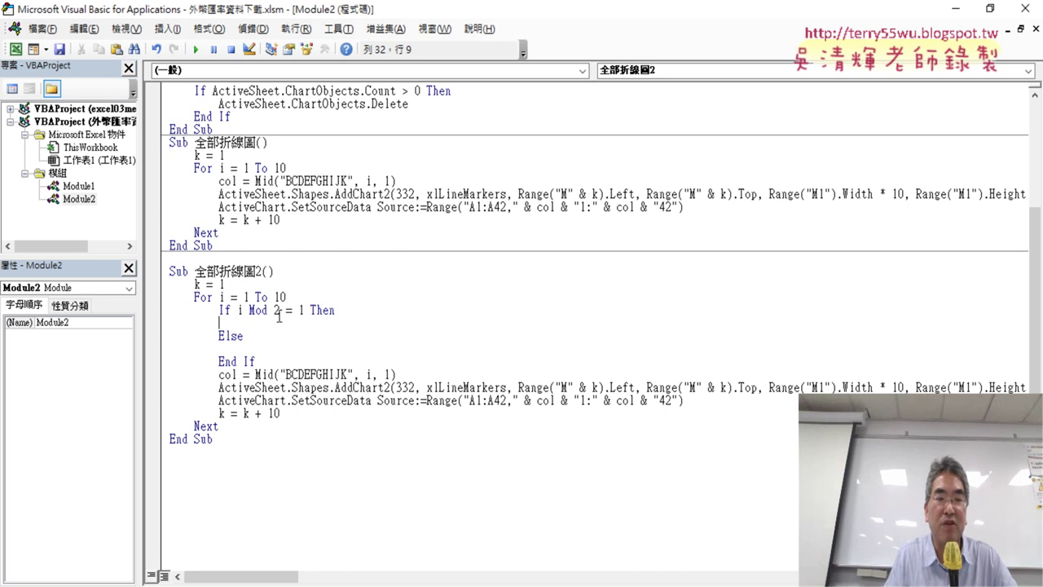
pyautogui.moveTo(238, 311); pyautogui.dragTo(304, 310)
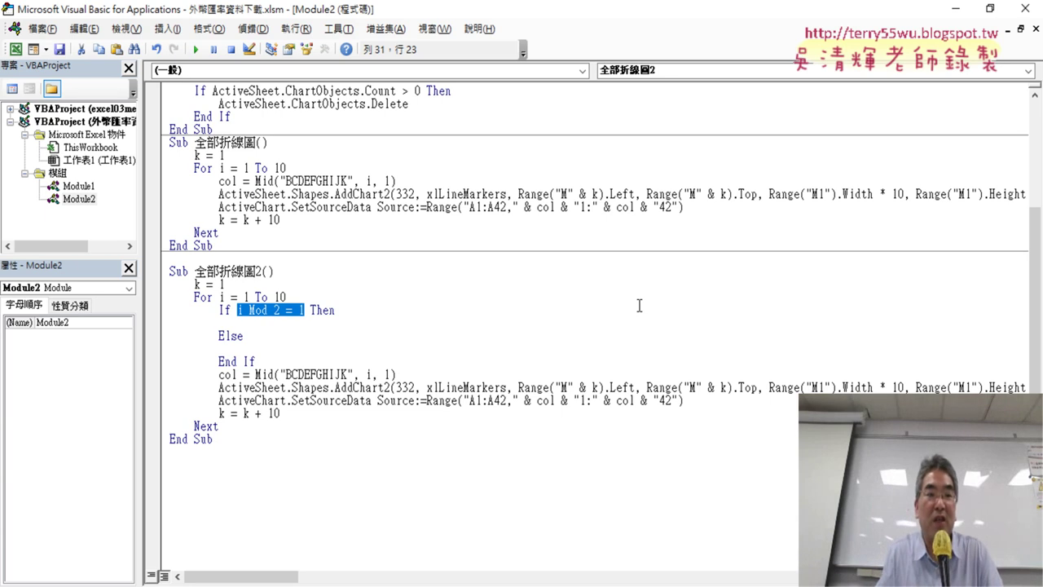
pyautogui.click(525, 348)
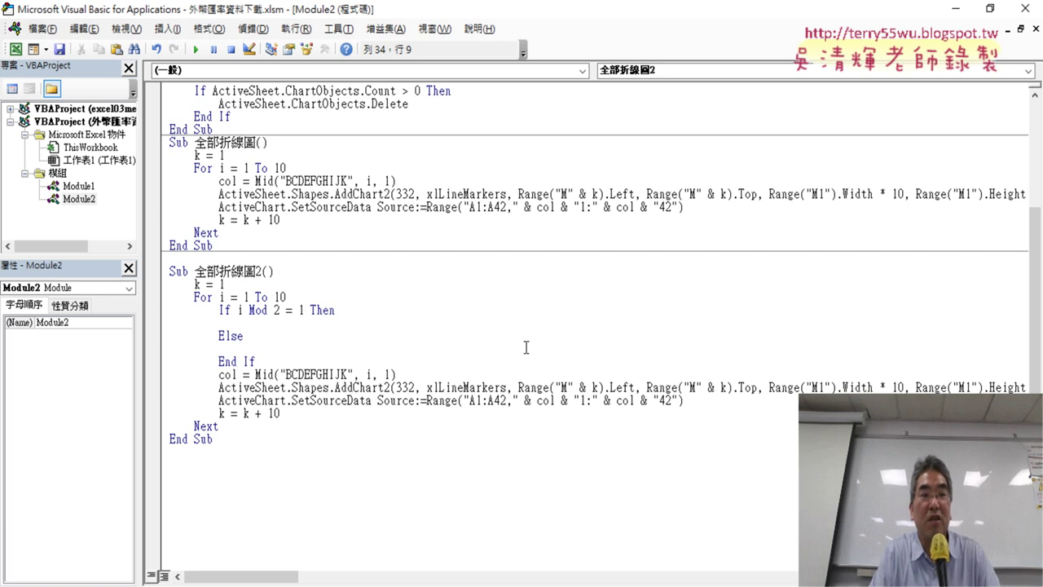
pyautogui.doubleClick(221, 414)
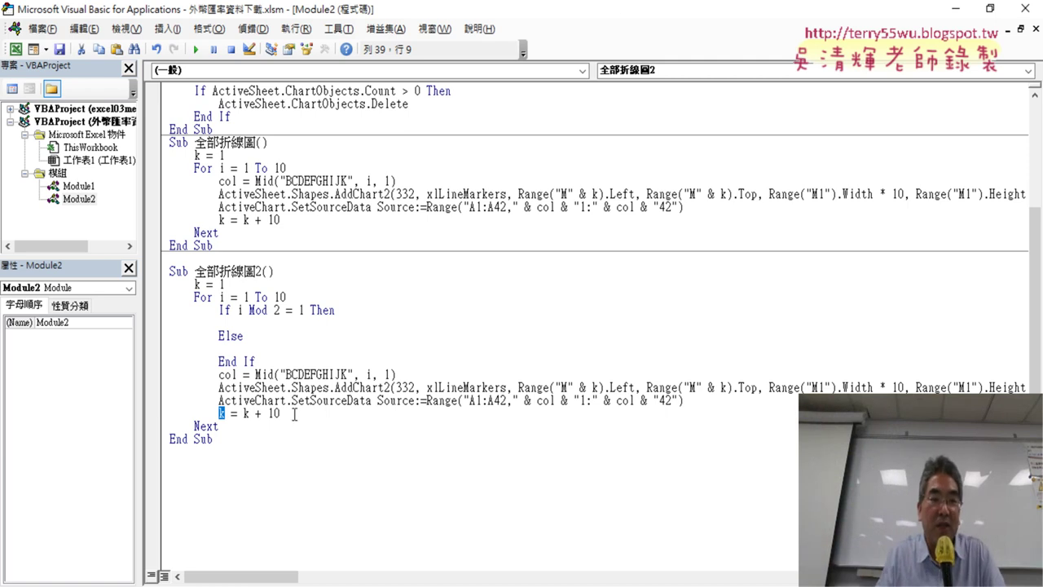
# Step: Copy the three chart lines from col = Mid into the If branch and indent them
pyautogui.moveTo(295, 414); pyautogui.dragTo(151, 376)
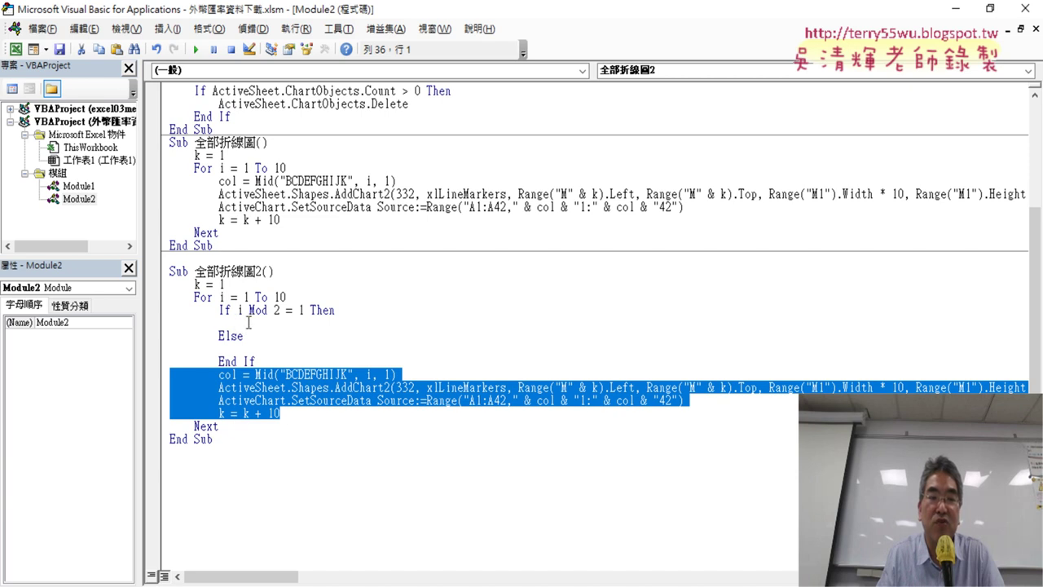
pyautogui.click(335, 401)
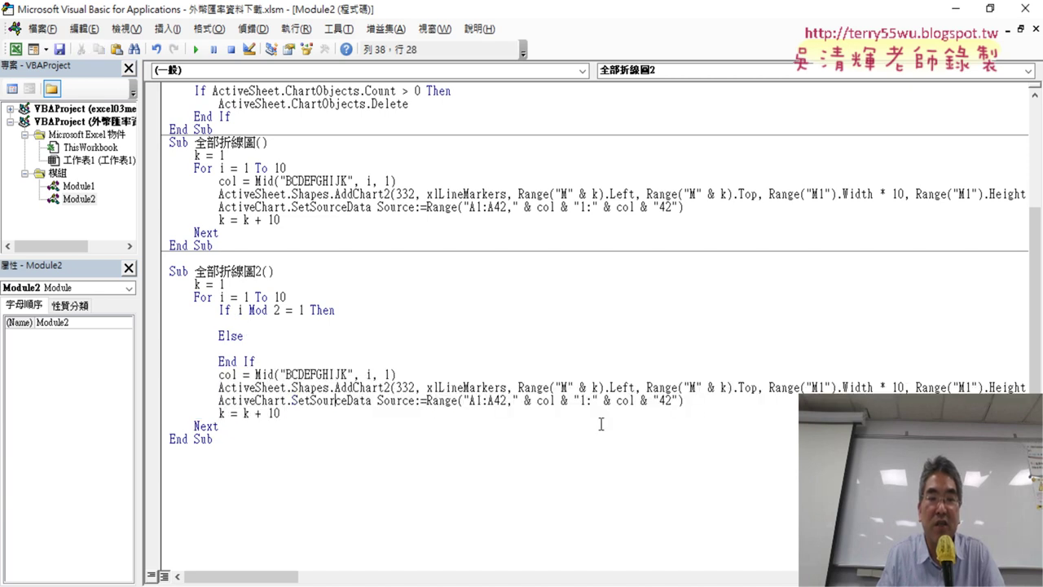
pyautogui.moveTo(703, 401); pyautogui.dragTo(157, 376)
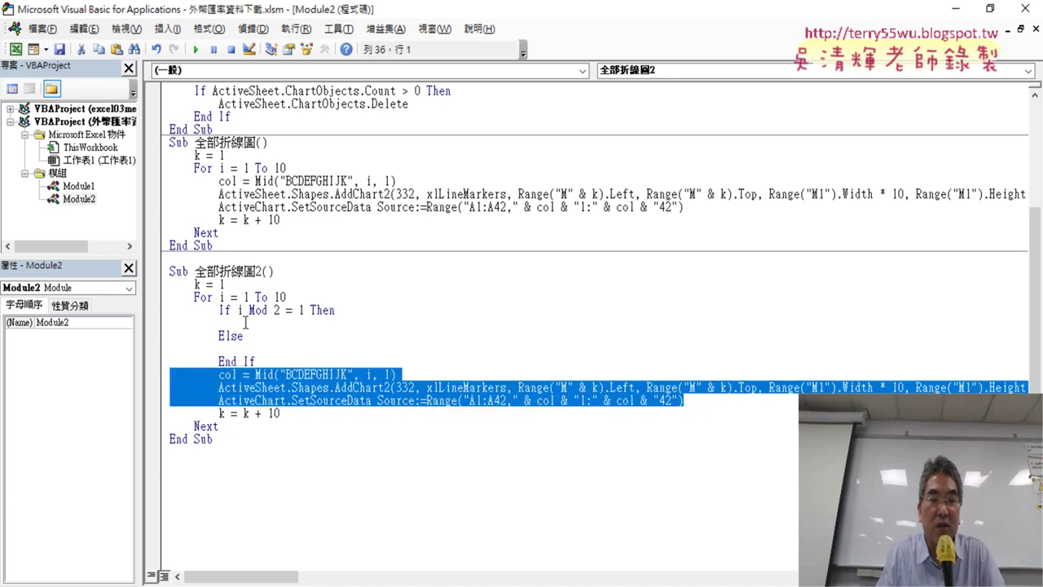
pyautogui.moveTo(259, 383); pyautogui.dragTo(171, 326)
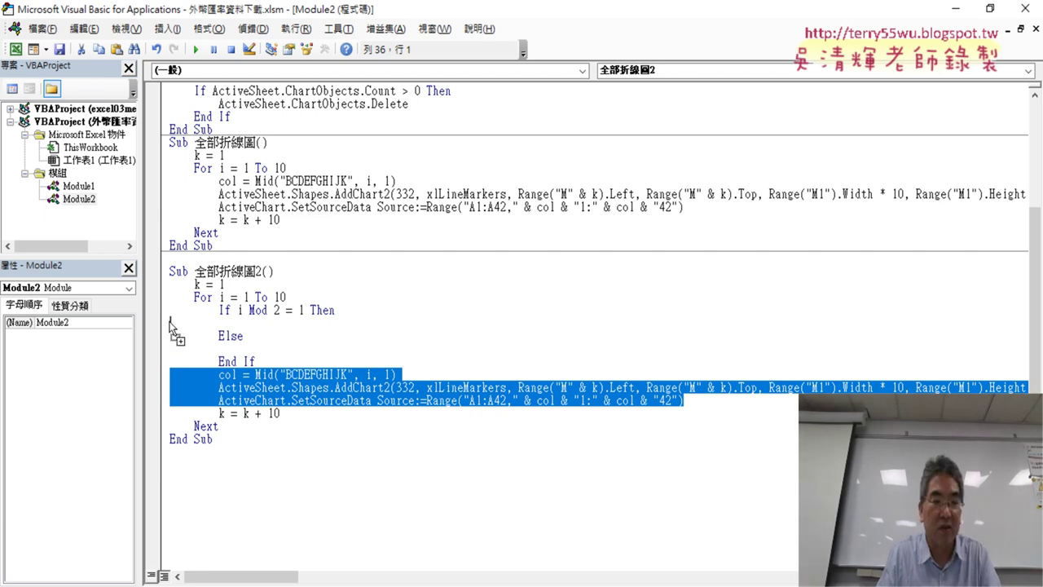
pyautogui.moveTo(172, 326); pyautogui.dragTo(171, 327)
pyautogui.moveTo(243, 361); pyautogui.dragTo(285, 335)
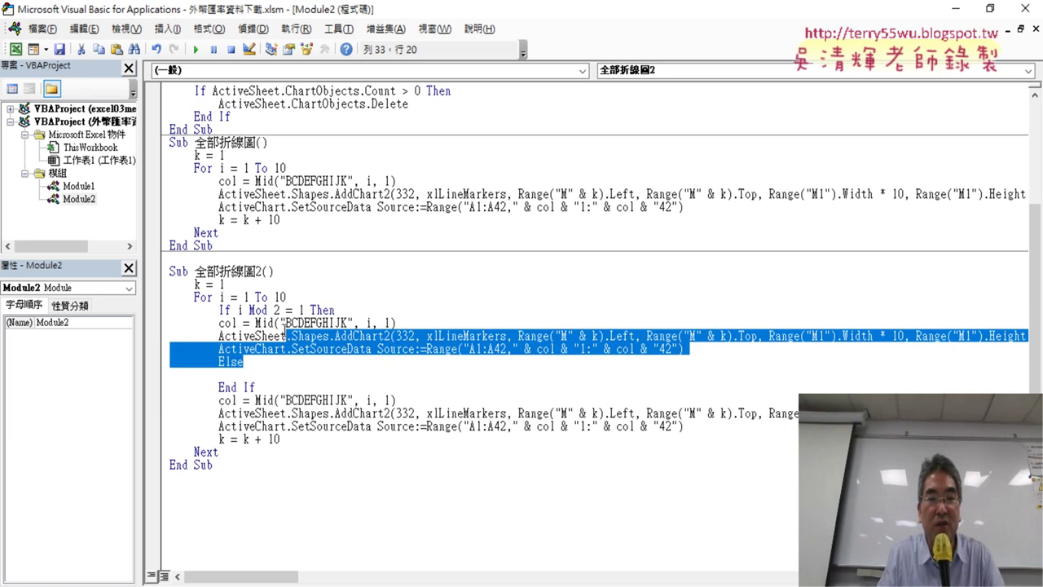
pyautogui.click(282, 336)
pyautogui.moveTo(728, 348); pyautogui.dragTo(155, 323)
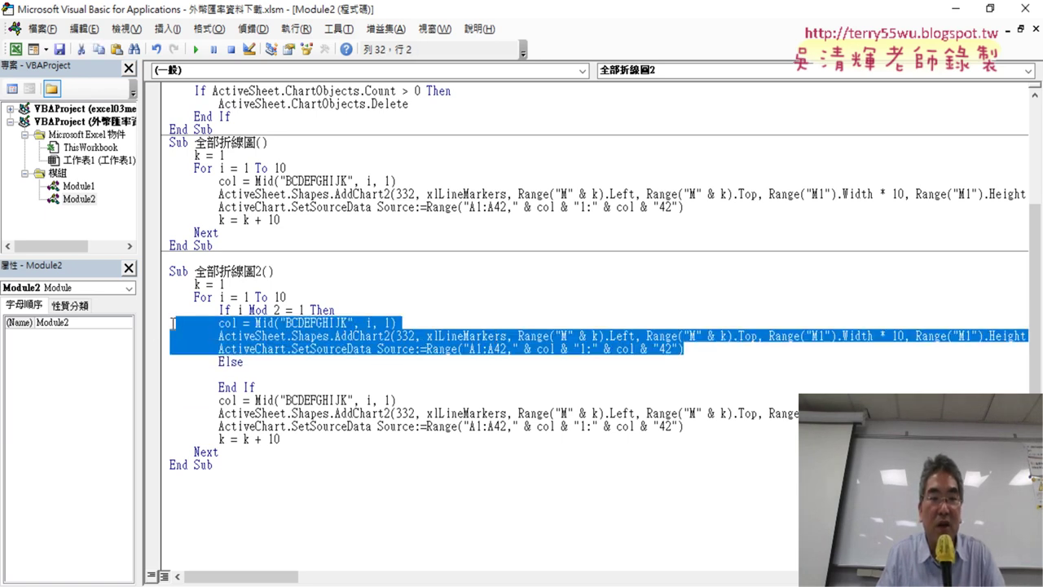
pyautogui.press('Tab')
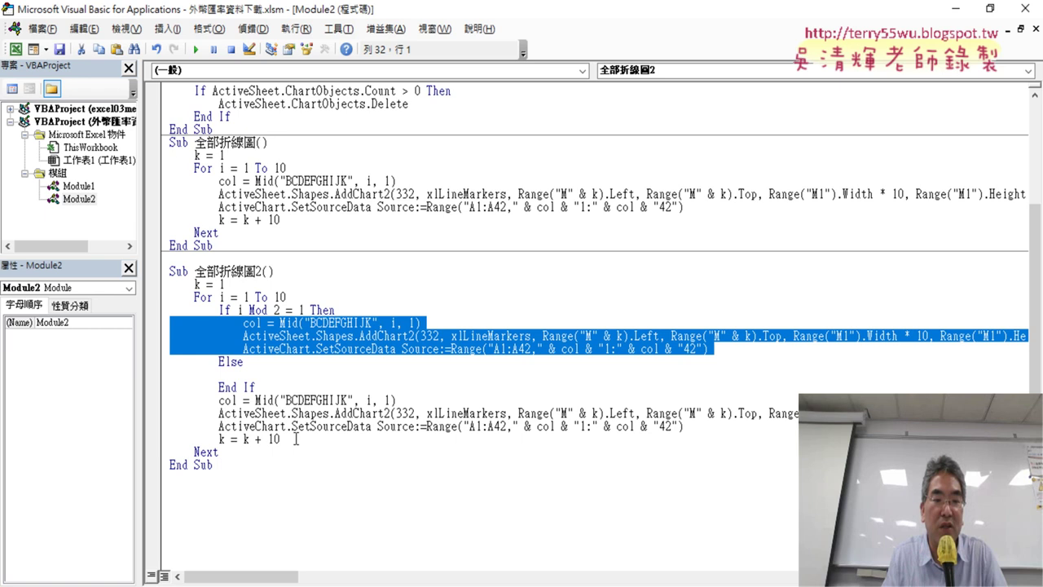
# Step: Move the four original chart lines into the Else branch, indent them, and remove the blank line before Next
pyautogui.moveTo(296, 438); pyautogui.dragTo(149, 400)
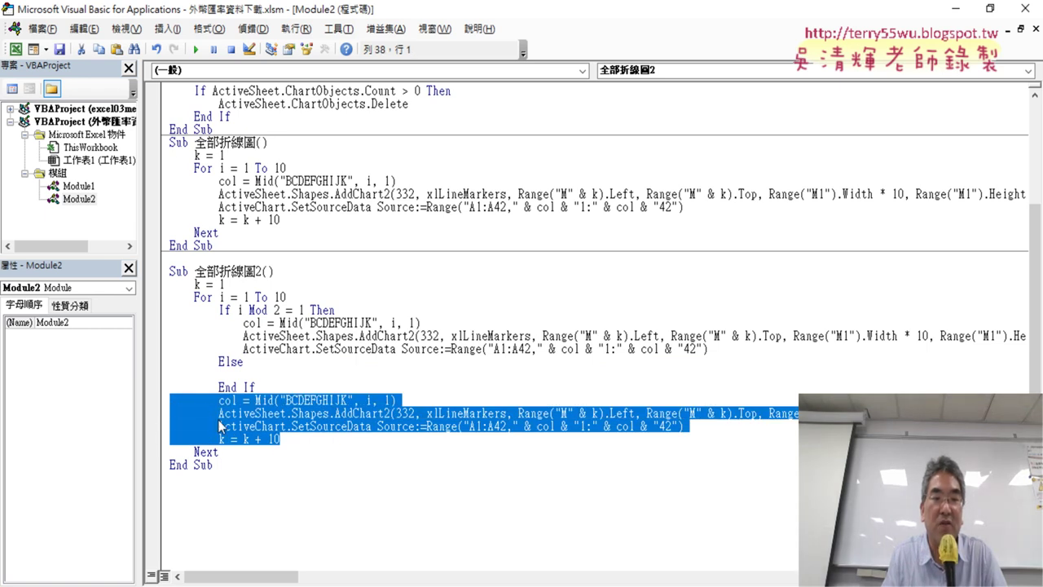
pyautogui.moveTo(219, 420); pyautogui.dragTo(176, 374)
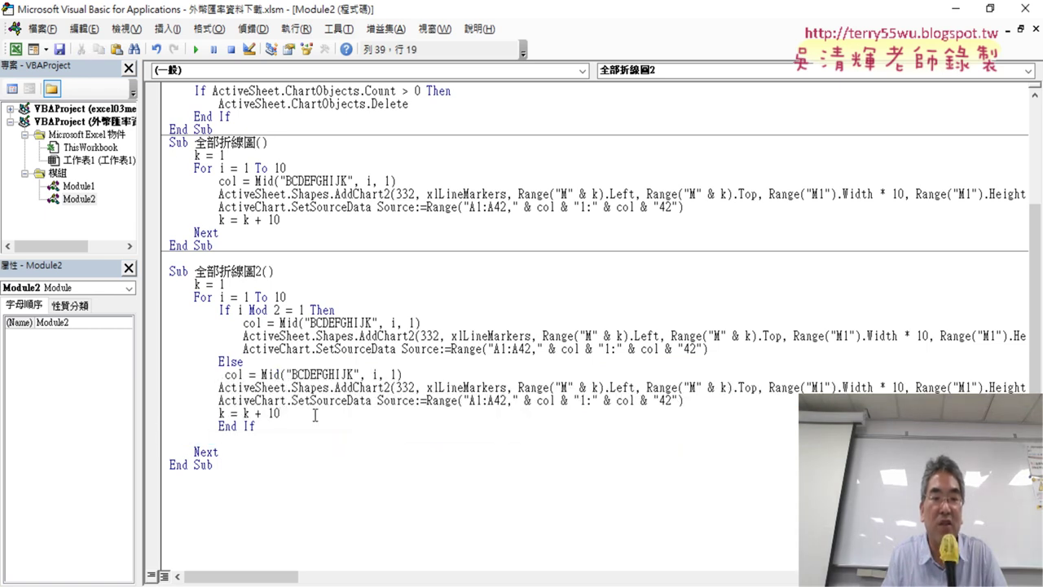
pyautogui.moveTo(314, 416); pyautogui.dragTo(163, 374)
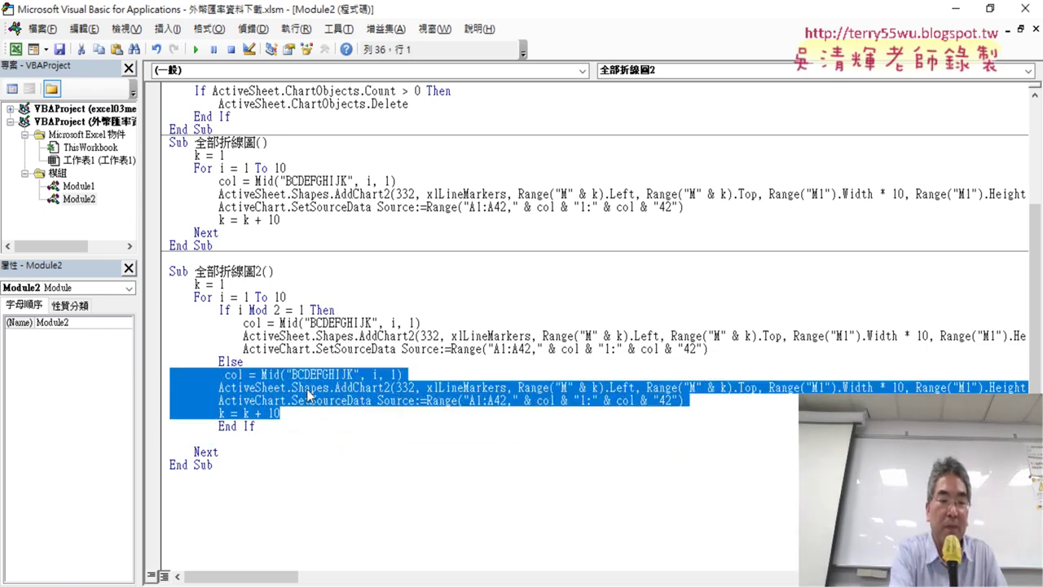
pyautogui.press('Tab')
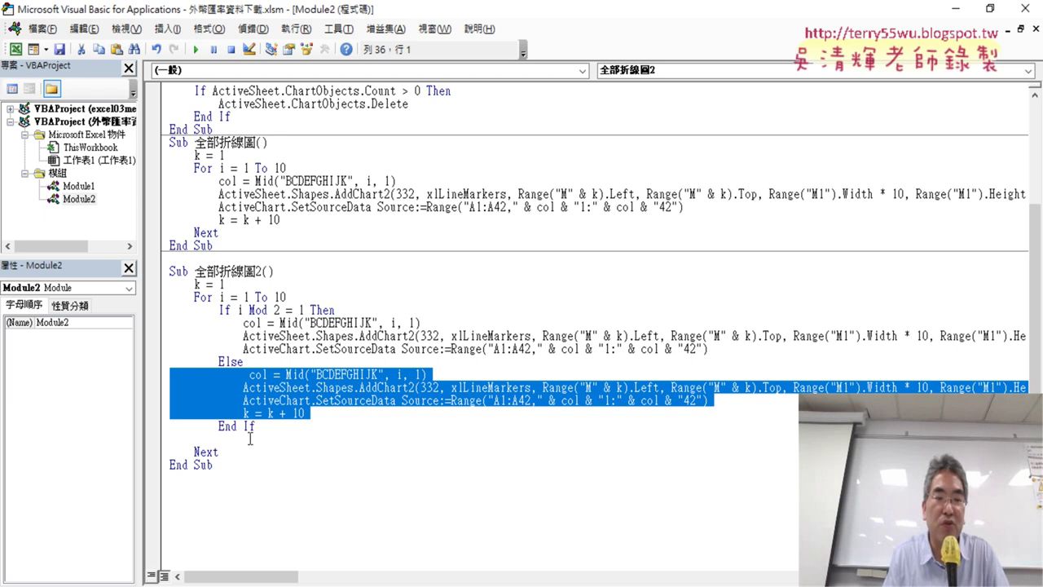
pyautogui.click(279, 425)
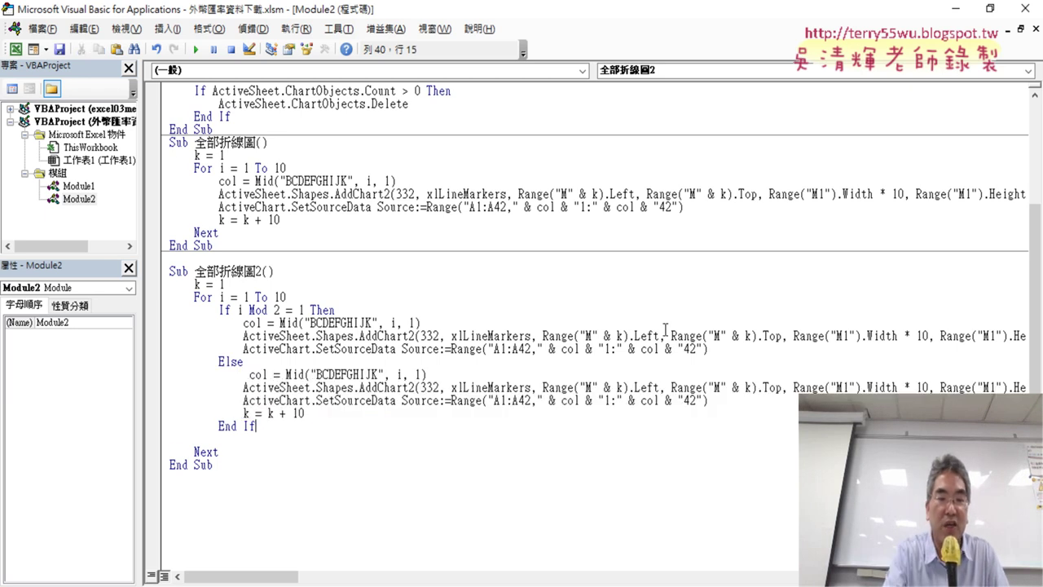
pyautogui.press('BackSpace')
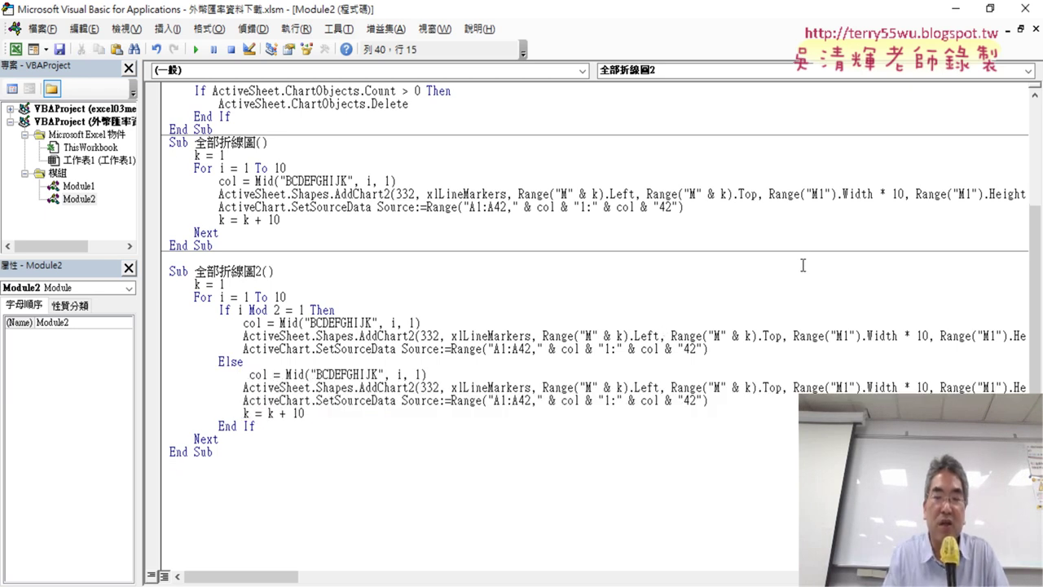
# Step: Widen the editor and change the If-branch chart's Width * 10 to Width * 5
pyautogui.moveTo(823, 8); pyautogui.dragTo(458, 47)
pyautogui.moveTo(677, 310); pyautogui.dragTo(919, 310)
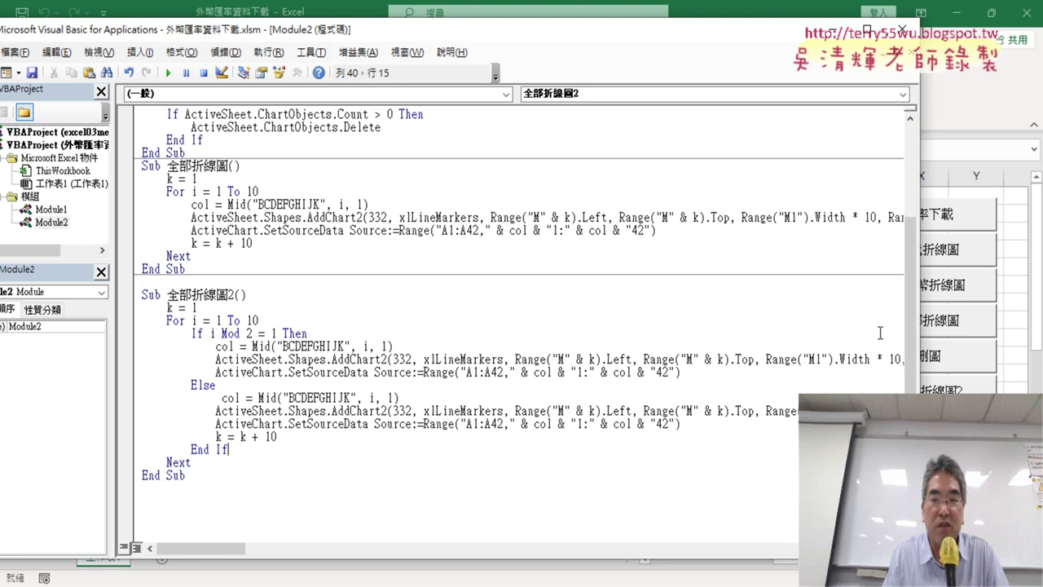
pyautogui.moveTo(920, 328); pyautogui.dragTo(1011, 328)
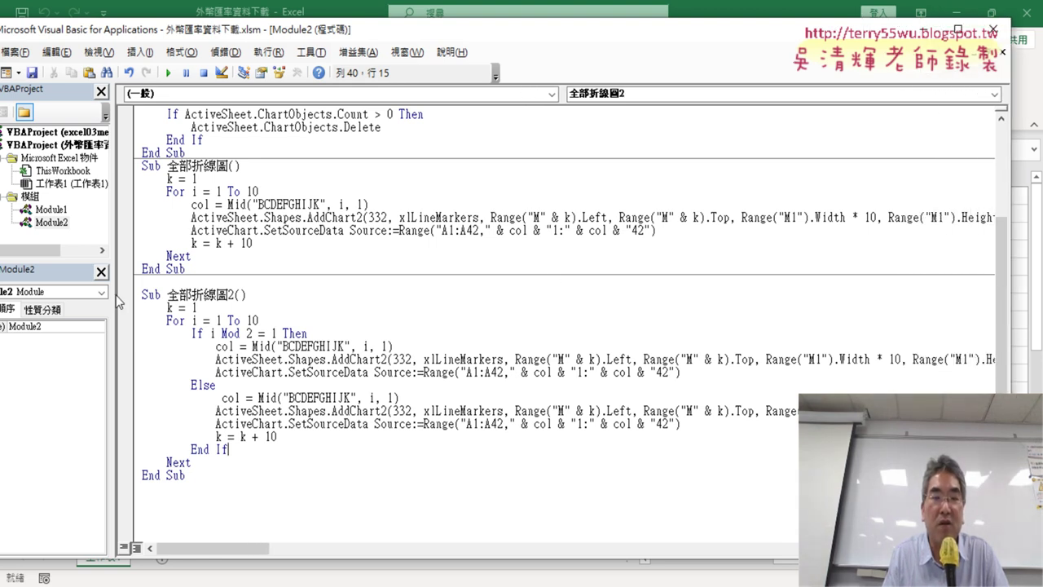
pyautogui.moveTo(112, 296); pyautogui.dragTo(41, 295)
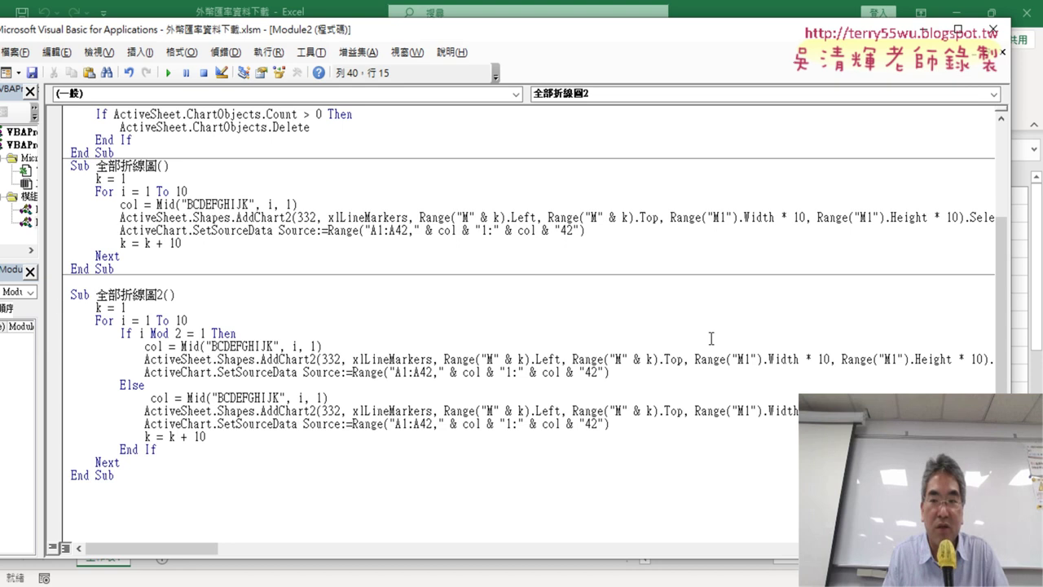
pyautogui.doubleClick(827, 358)
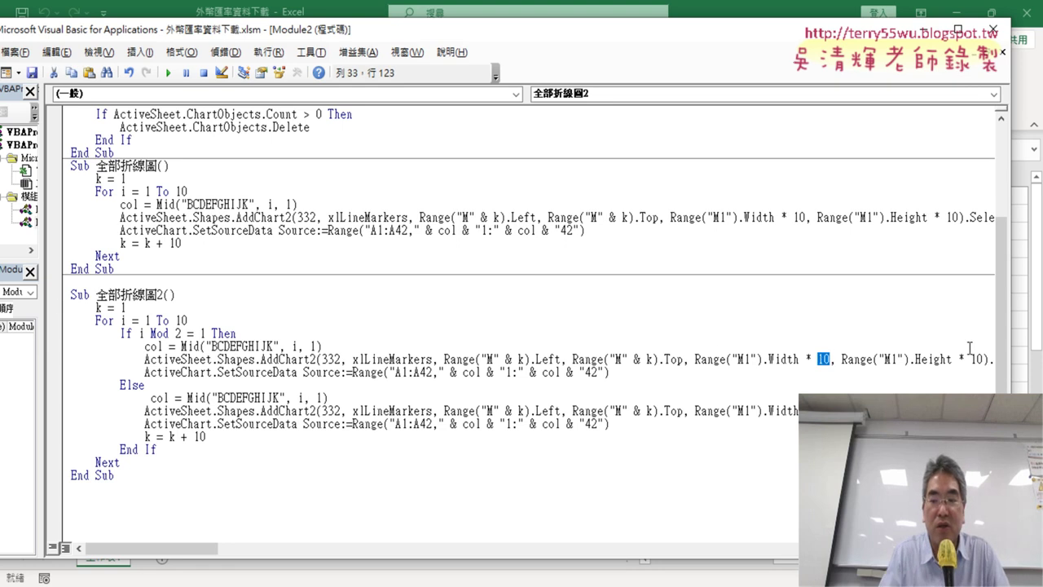
pyautogui.write('5')
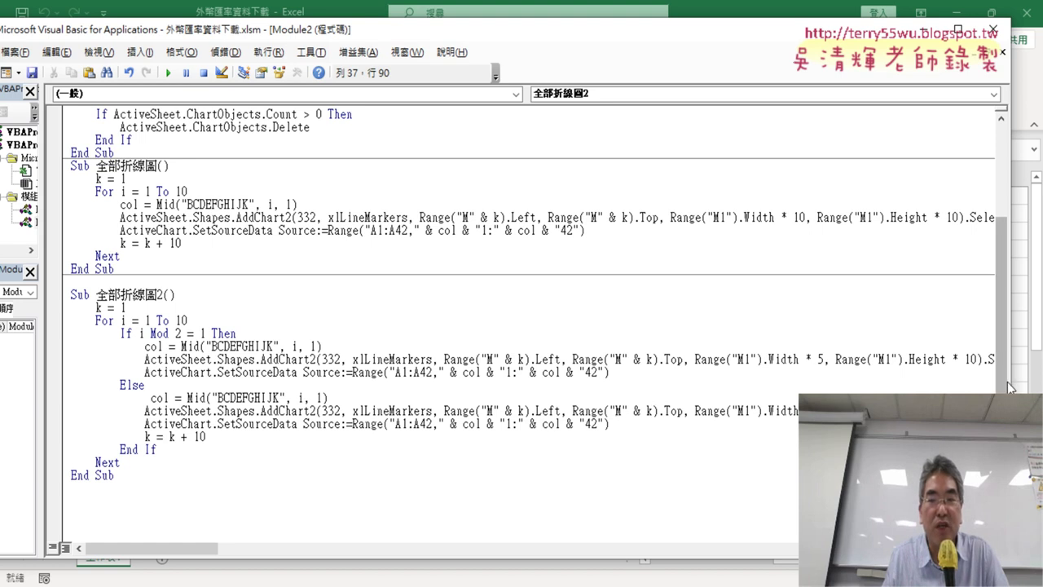
# Step: Change both "M" references in the Else-branch AddChart2 line to "R"
pyautogui.moveTo(1010, 383); pyautogui.dragTo(978, 383)
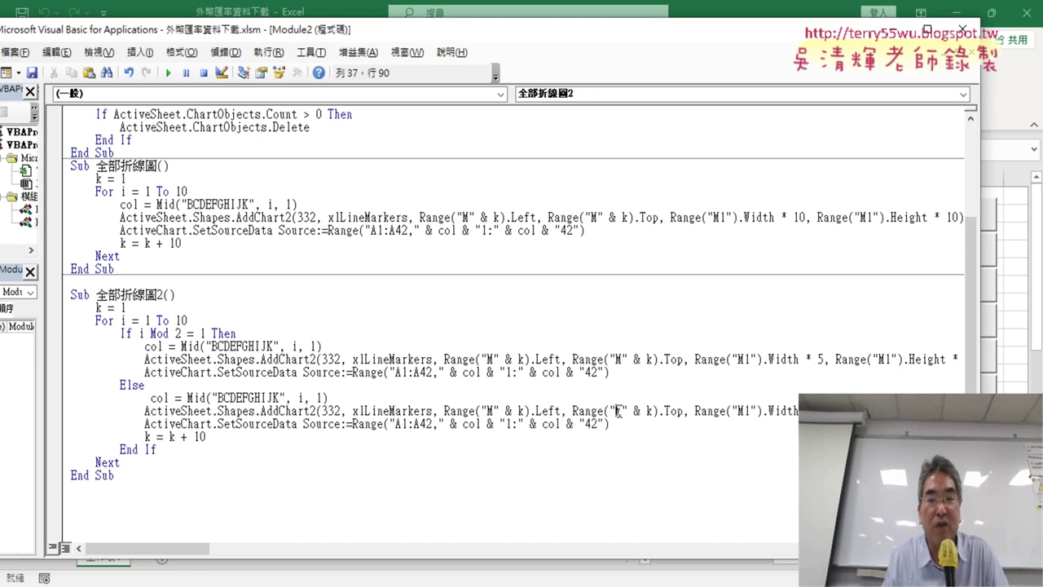
pyautogui.doubleClick(617, 411)
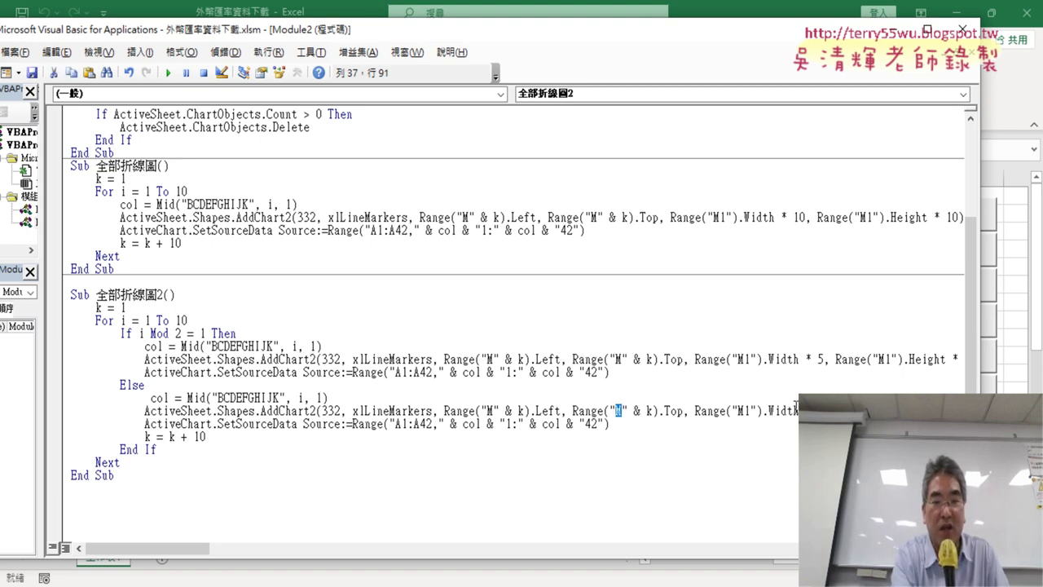
pyautogui.write('R')
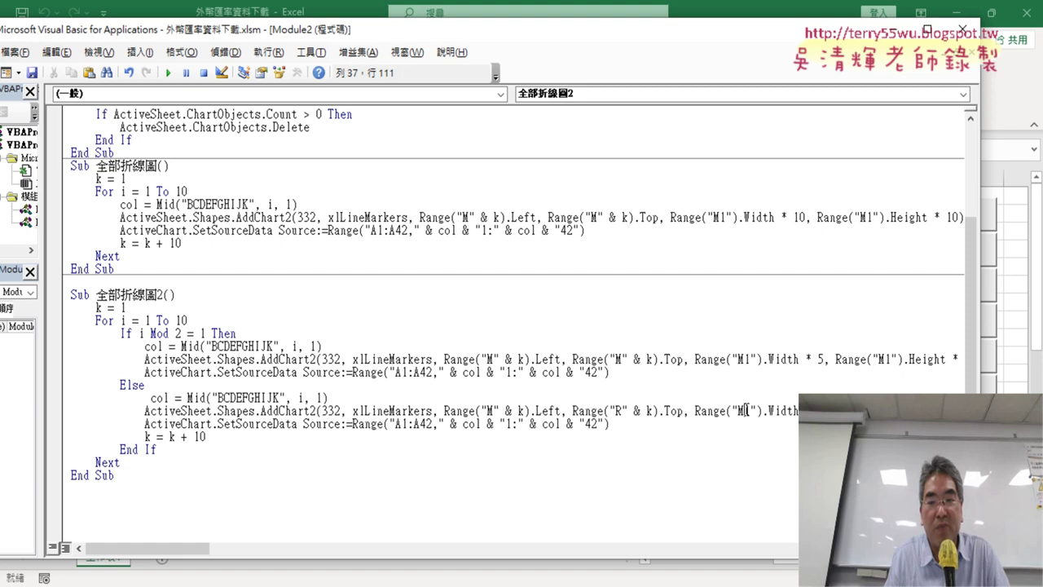
pyautogui.moveTo(745, 411); pyautogui.dragTo(738, 411)
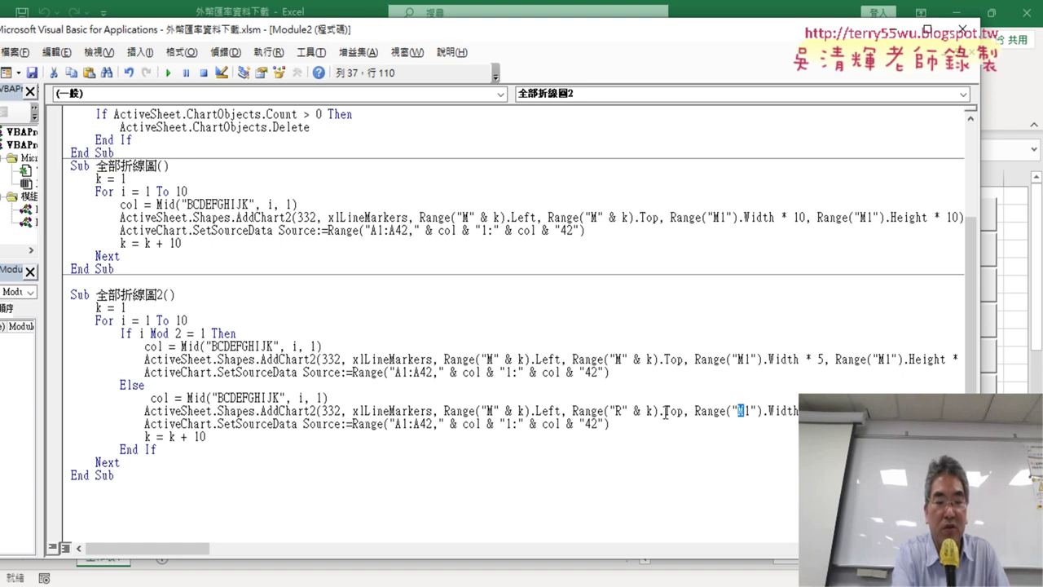
pyautogui.write('R')
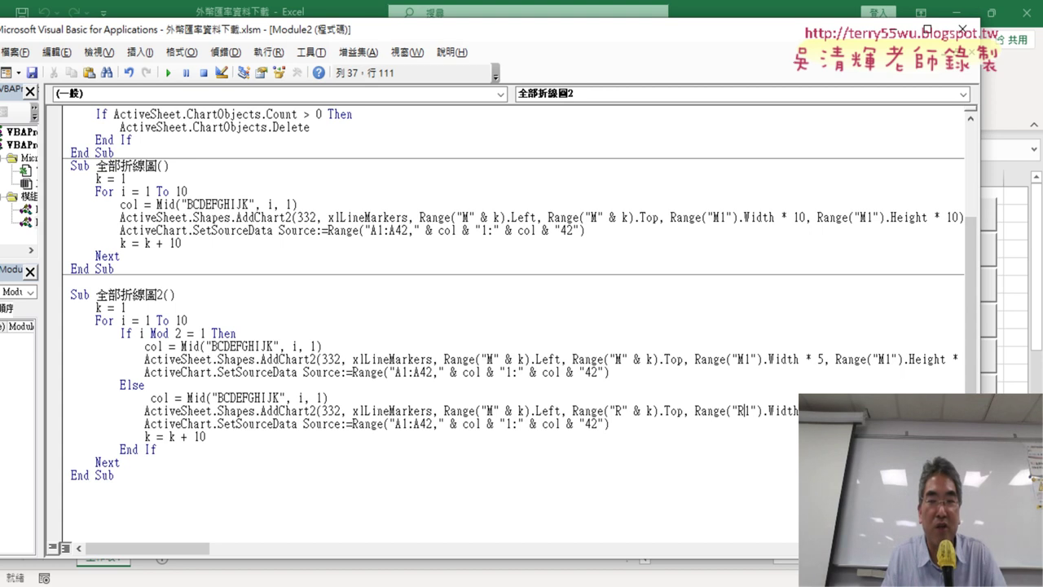
pyautogui.moveTo(979, 245); pyautogui.dragTo(930, 245)
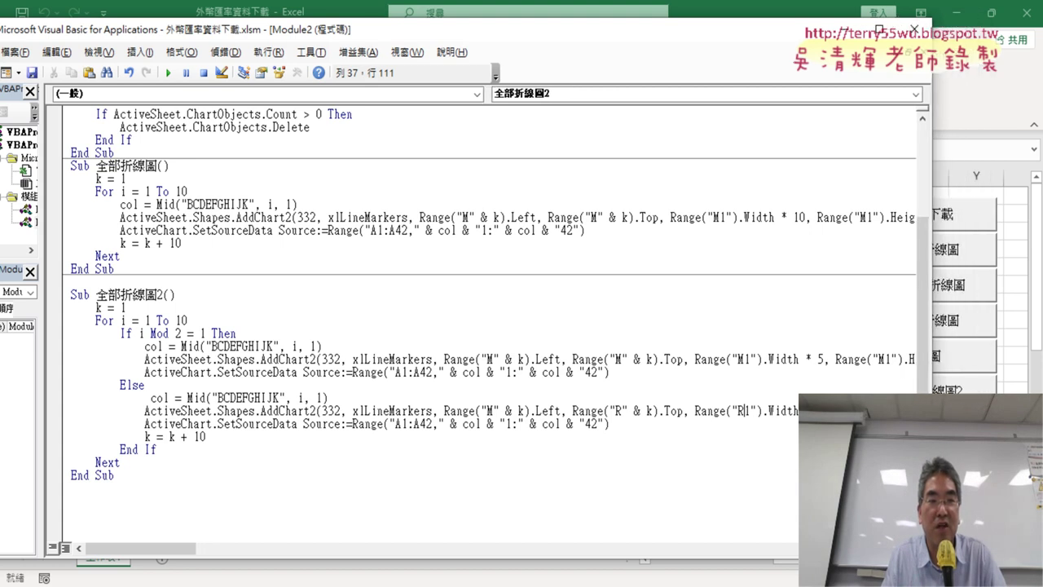
# Step: Delete all charts with the 刪圖 button and reopen a widened VBA editor
pyautogui.moveTo(930, 372); pyautogui.dragTo(453, 372)
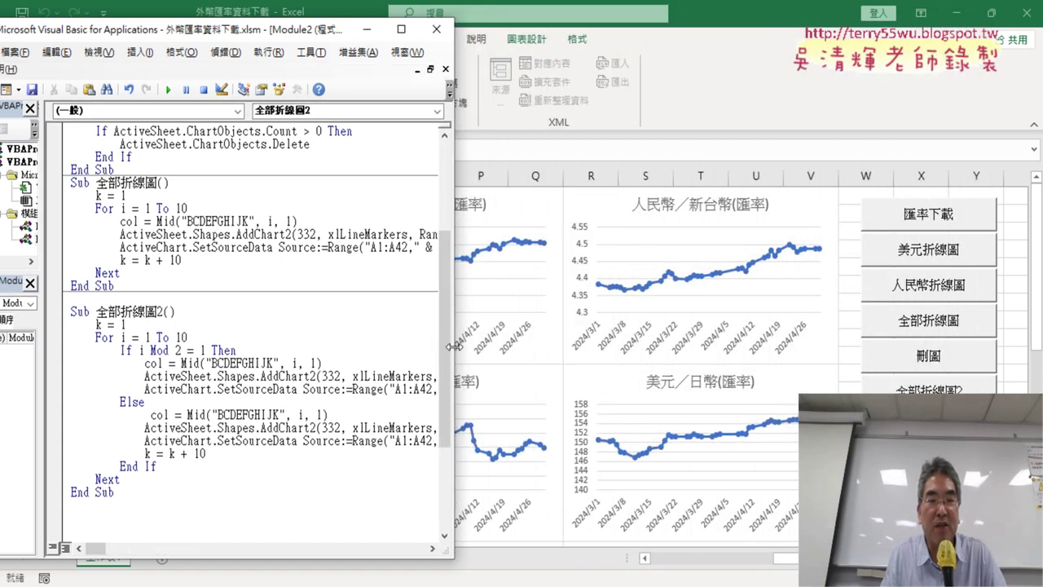
pyautogui.click(930, 357)
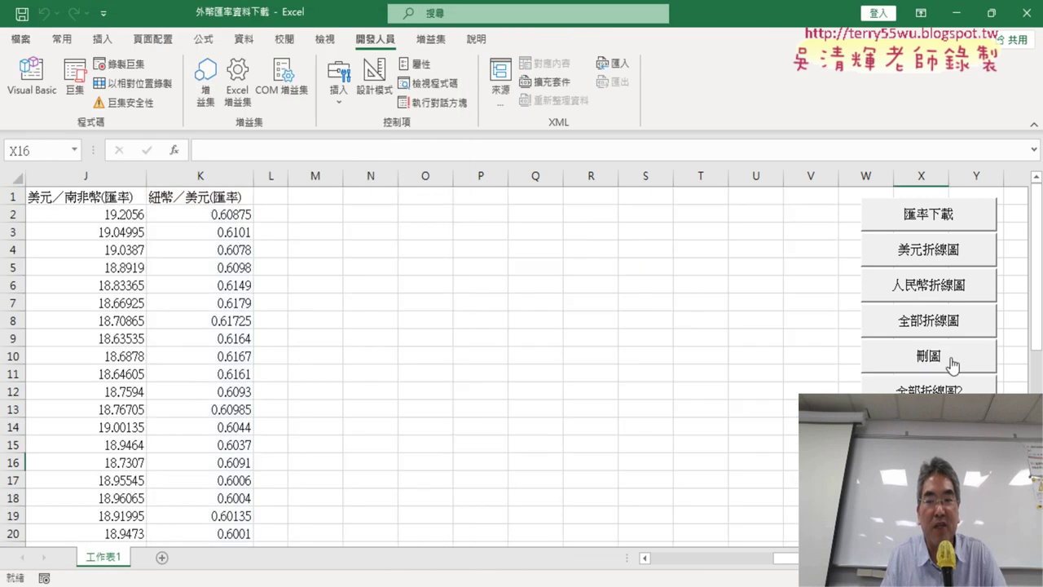
pyautogui.click(37, 89)
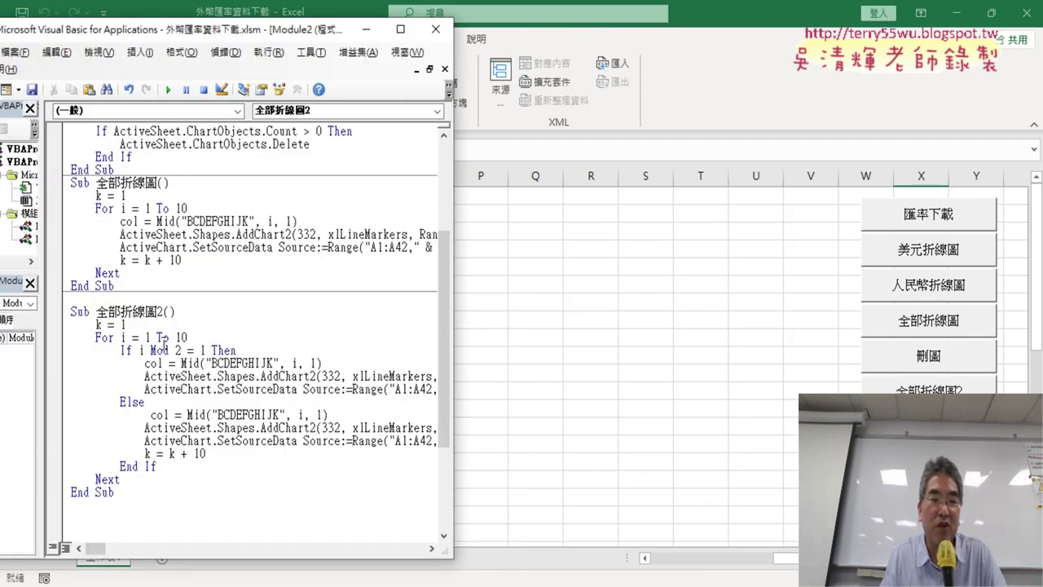
pyautogui.moveTo(453, 358); pyautogui.dragTo(685, 363)
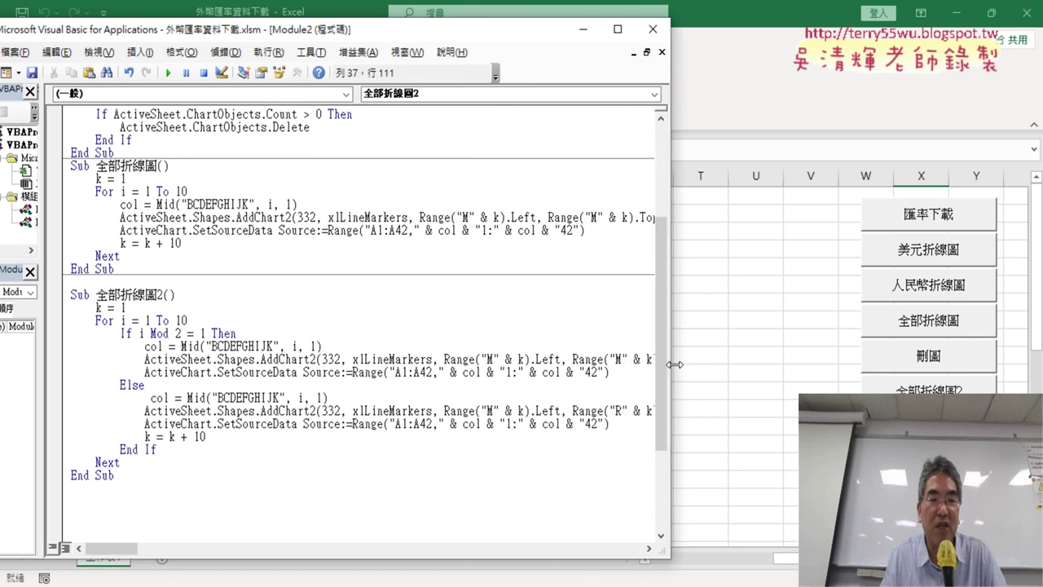
# Step: Review the 全部折線圖 and 全部折線圖2 code, then narrow the editor beside the sheet
pyautogui.moveTo(237, 272); pyautogui.dragTo(70, 166)
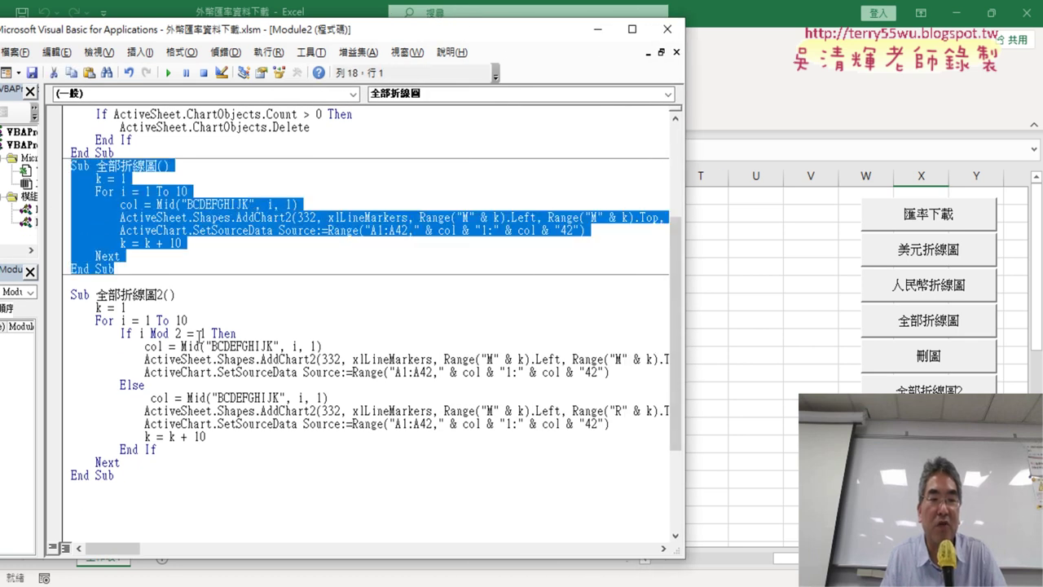
pyautogui.moveTo(238, 335); pyautogui.dragTo(119, 334)
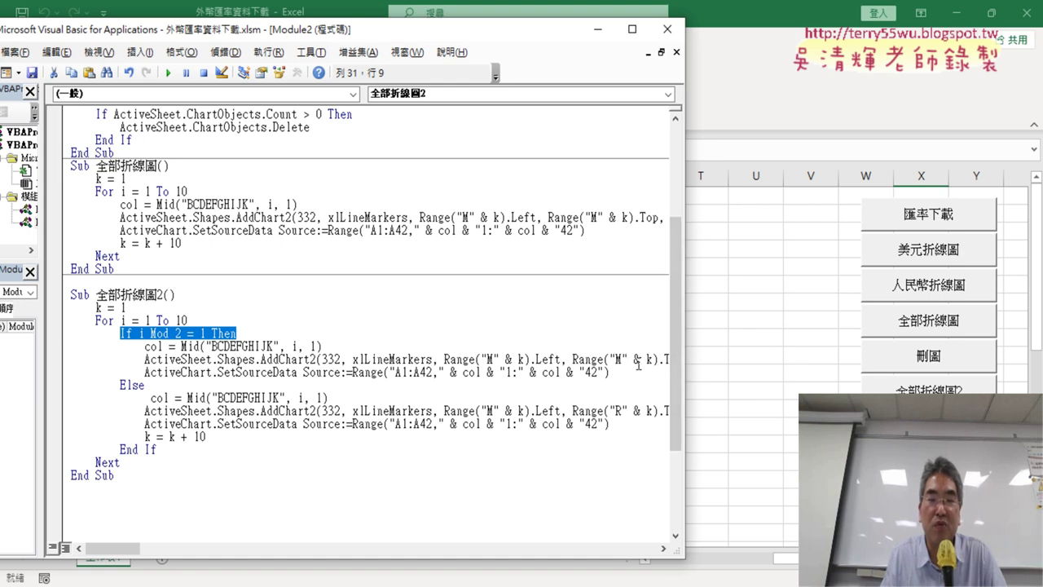
pyautogui.click(152, 398)
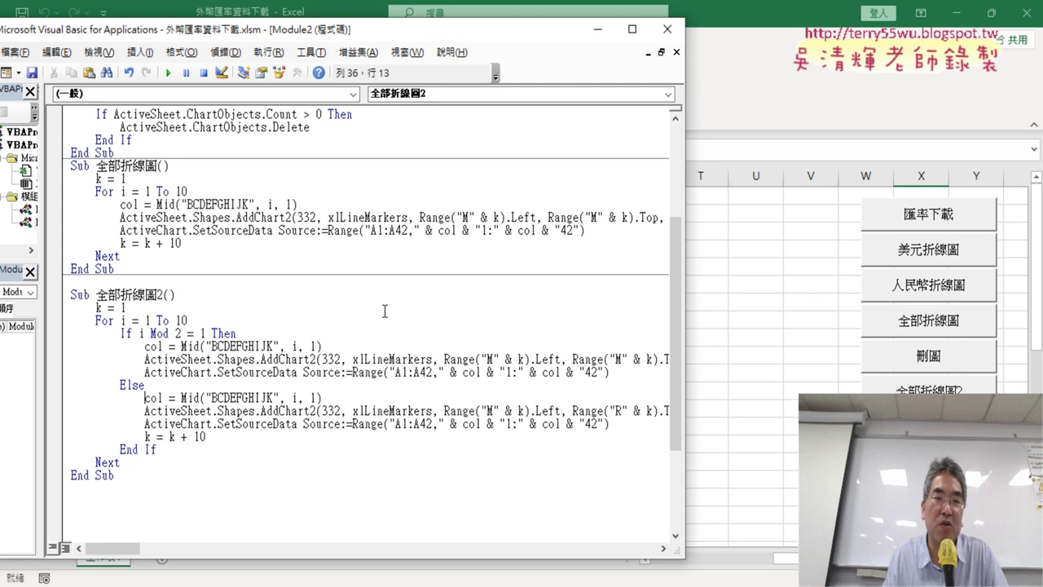
pyautogui.moveTo(687, 300); pyautogui.dragTo(340, 300)
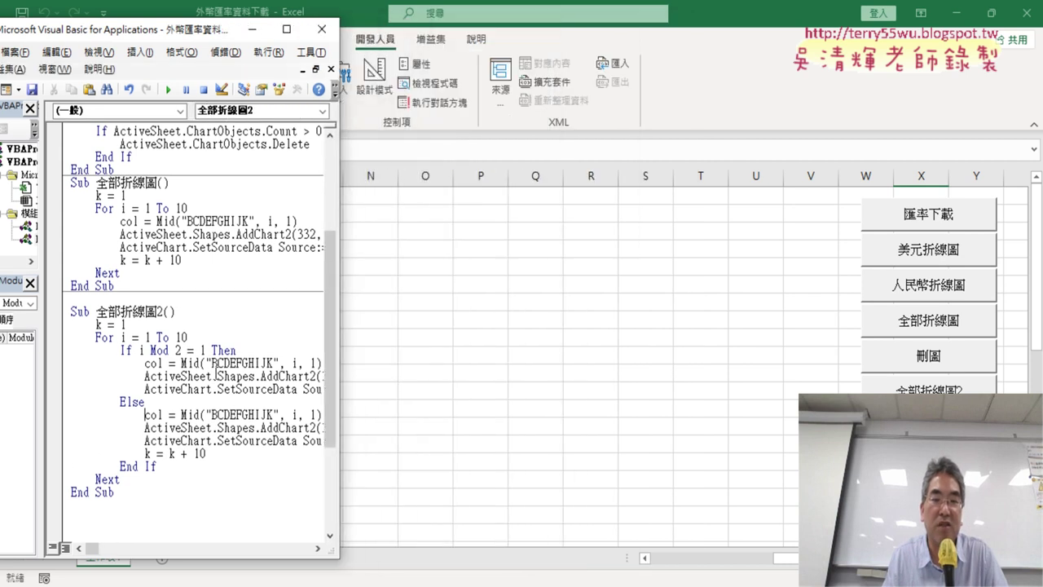
# Step: Run 全部折線圖2 and scroll through the charts stacked in columns M–Q
pyautogui.click(169, 89)
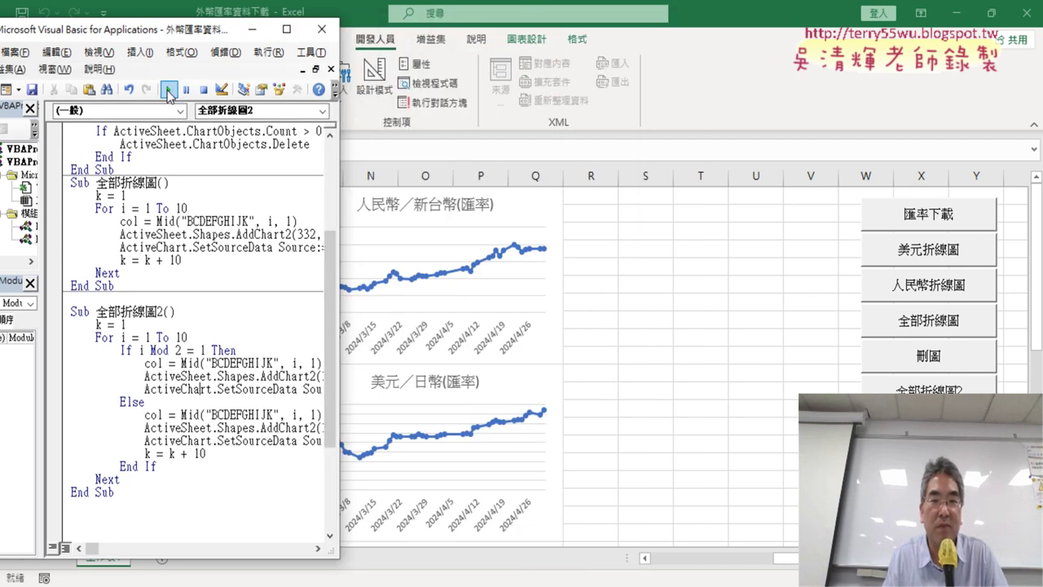
pyautogui.click(252, 29)
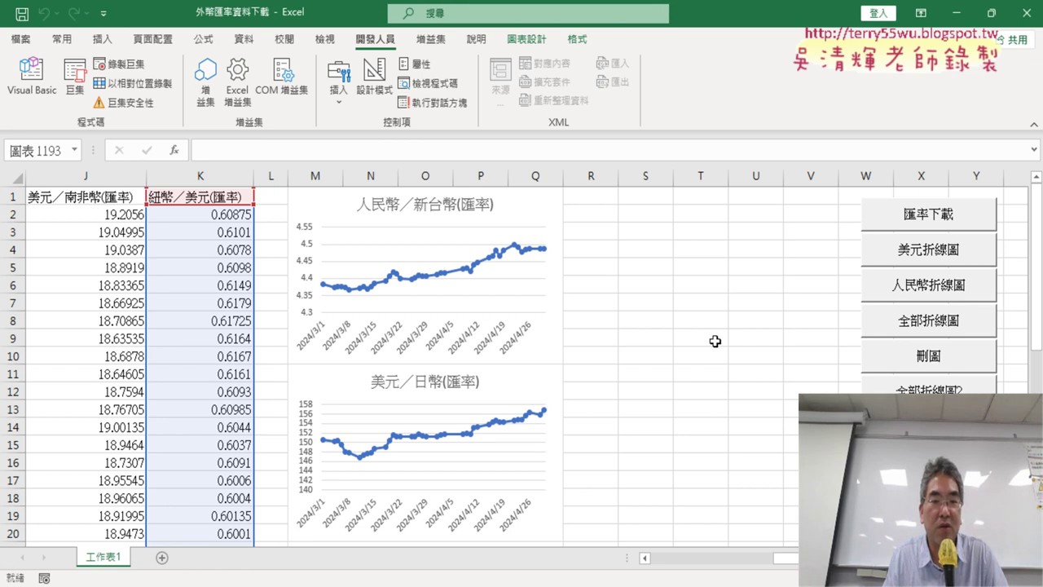
pyautogui.scroll(-3, 714, 342)
pyautogui.scroll(-4, 715, 342)
pyautogui.scroll(-4, 715, 342)
pyautogui.scroll(4, 716, 336)
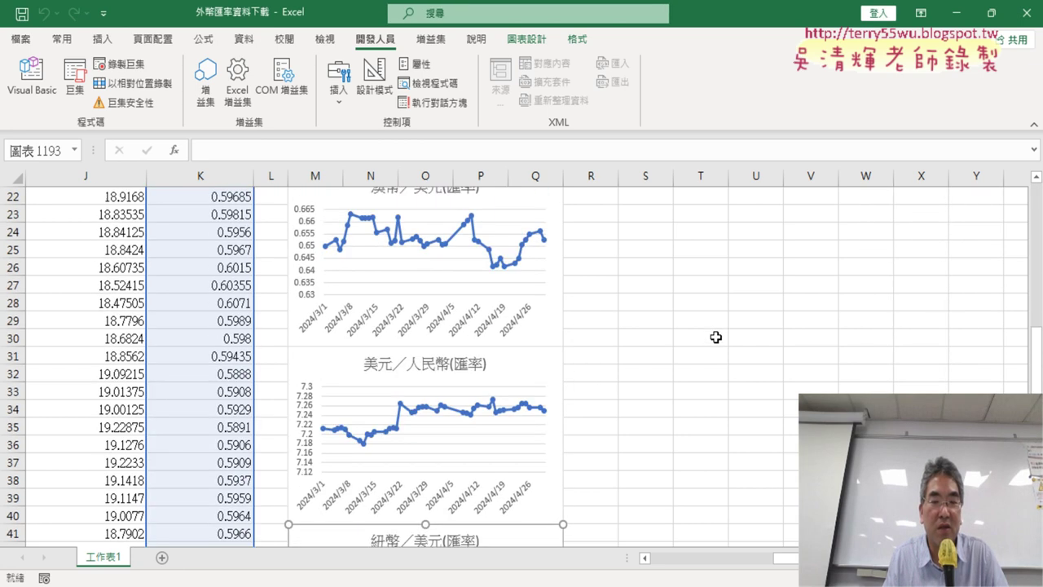
pyautogui.scroll(6, 716, 337)
pyautogui.scroll(1, 715, 338)
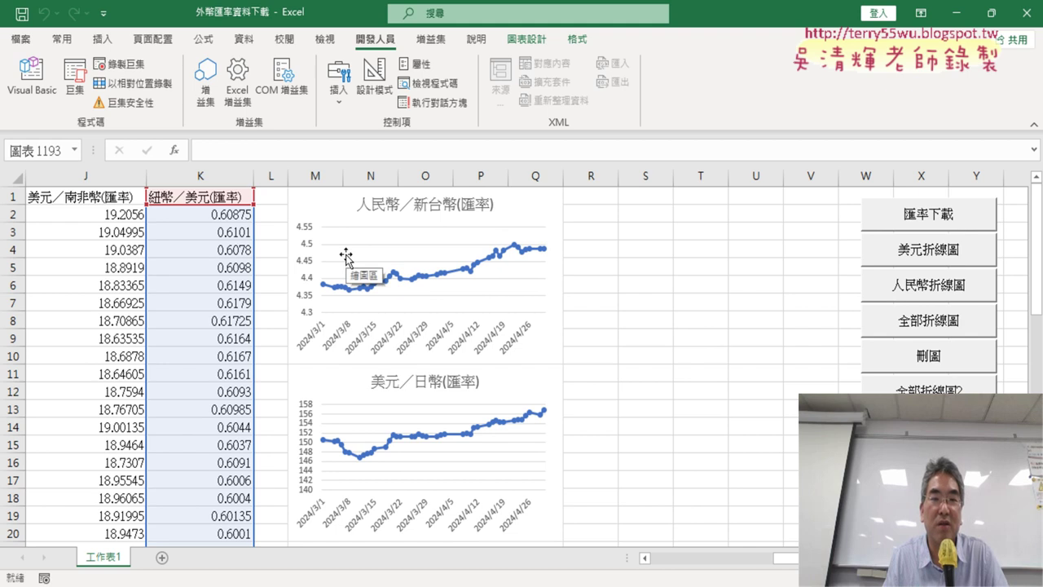
# Step: Edit the Else-branch chart line to use Range("R" & k).Left and Range("M1").Width
pyautogui.click(33, 90)
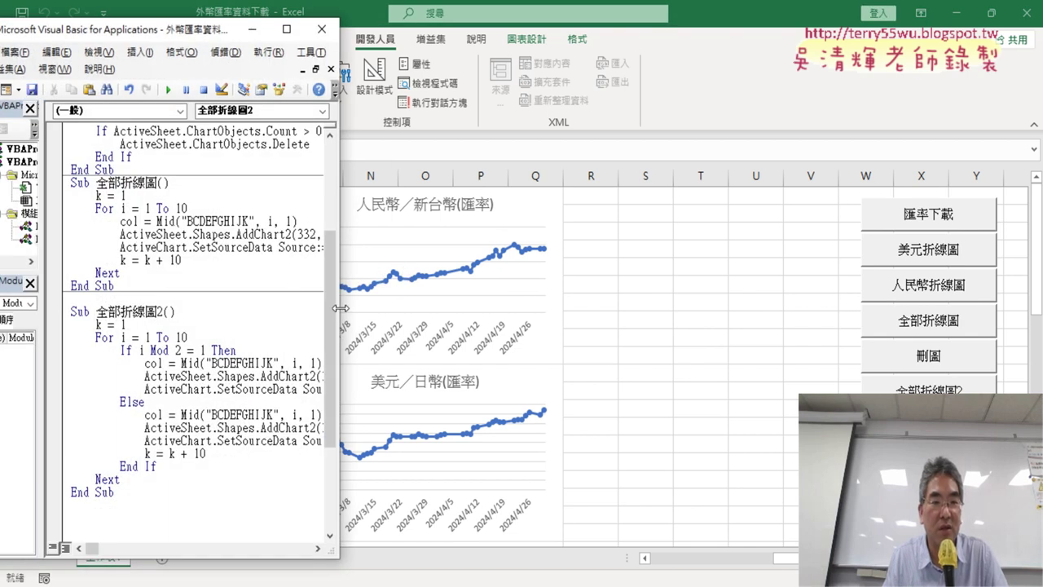
pyautogui.moveTo(340, 314); pyautogui.dragTo(927, 323)
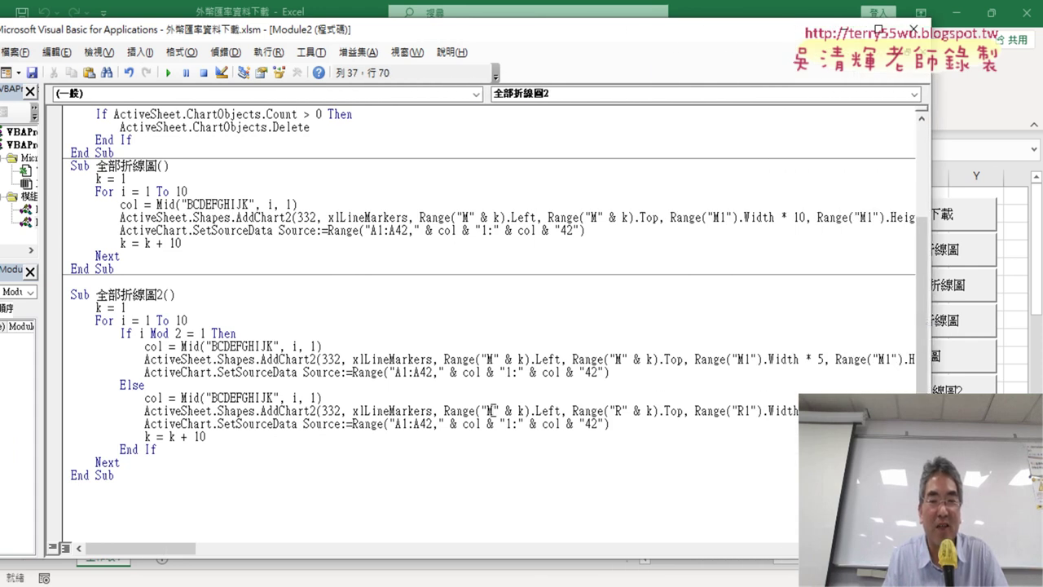
pyautogui.moveTo(492, 411); pyautogui.dragTo(487, 411)
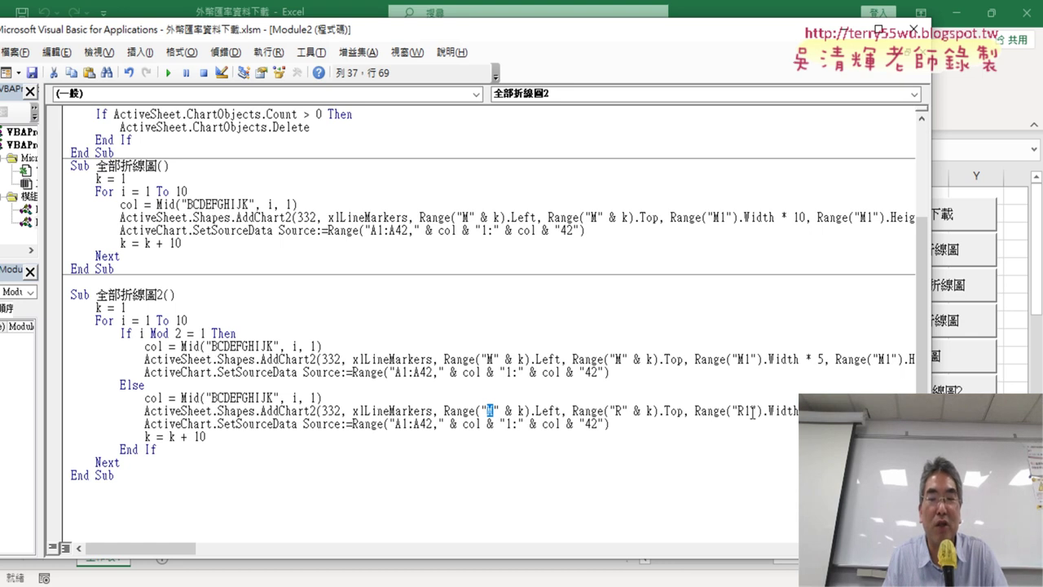
pyautogui.moveTo(745, 411); pyautogui.dragTo(738, 411)
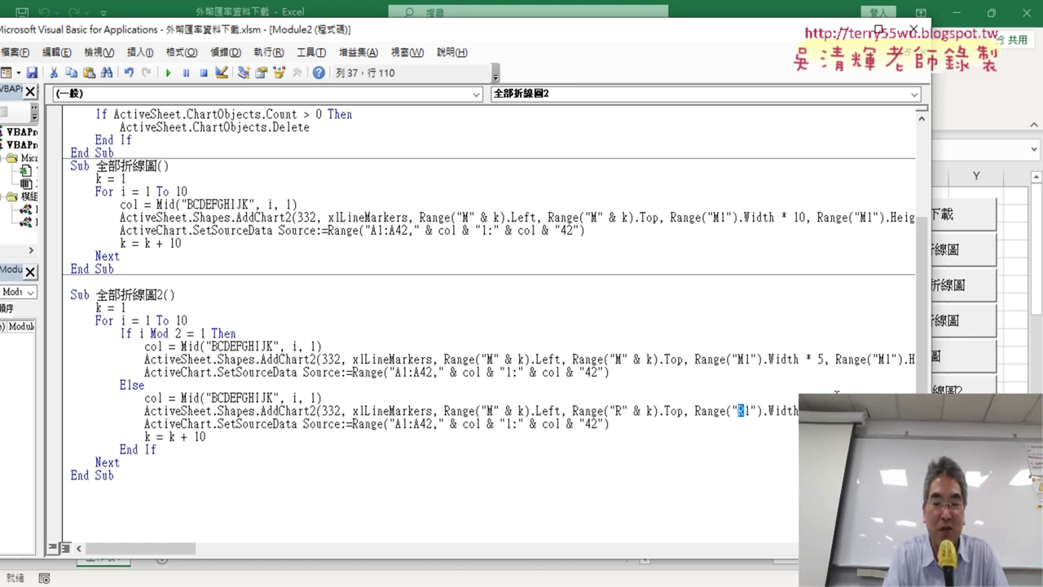
pyautogui.write('M')
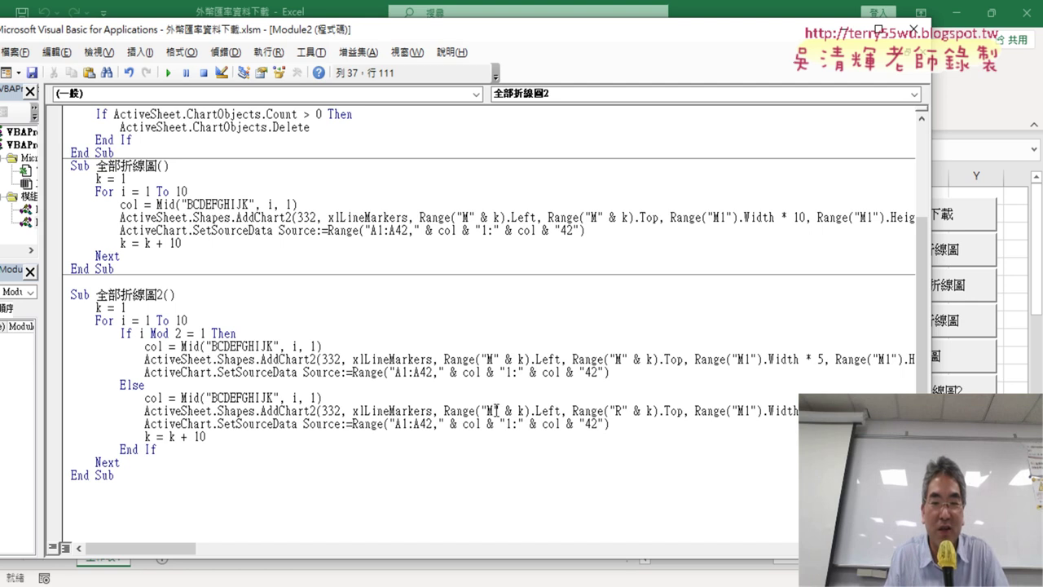
pyautogui.moveTo(496, 411); pyautogui.dragTo(488, 411)
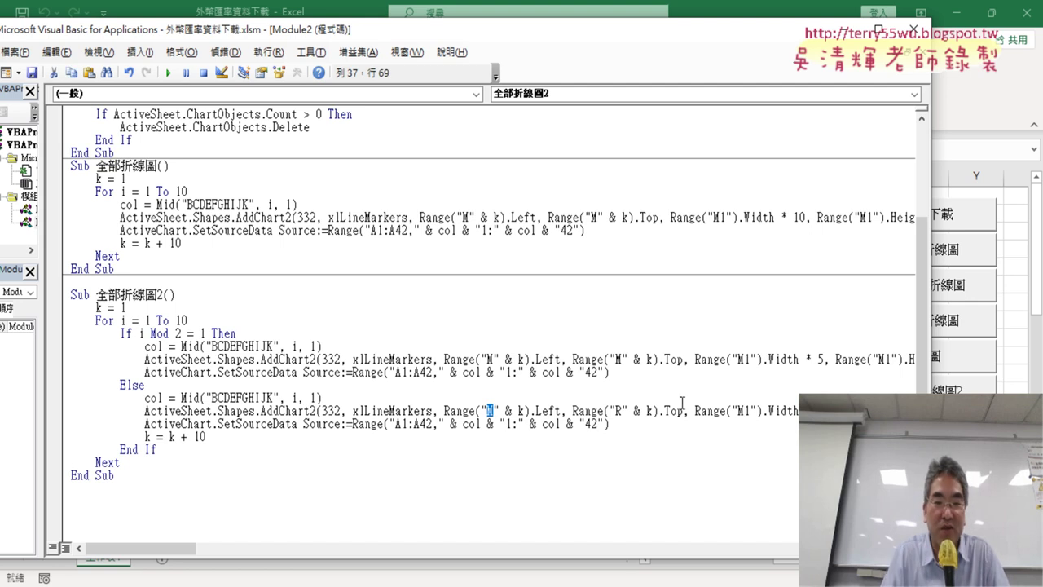
pyautogui.write('R')
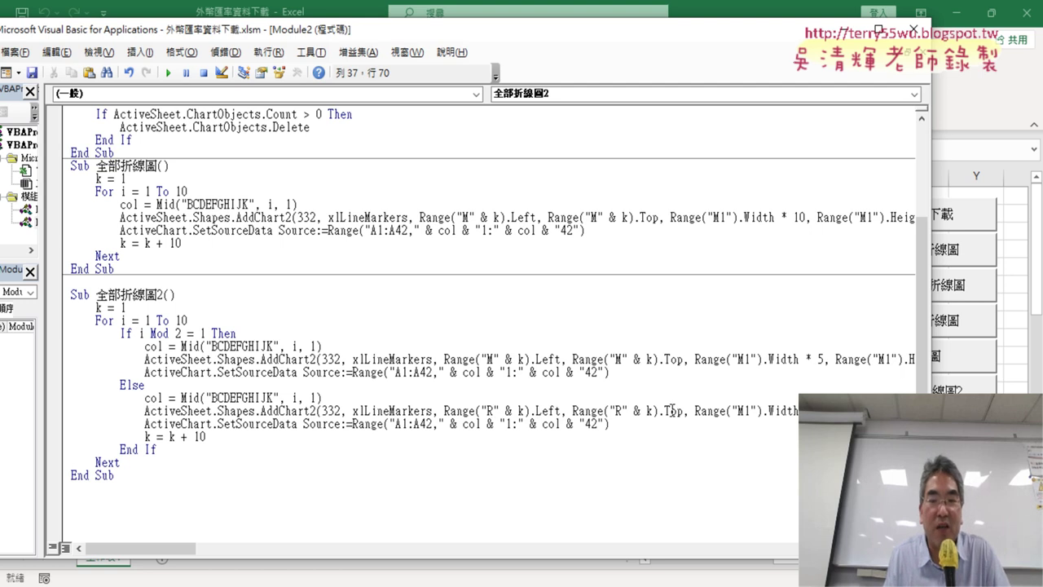
pyautogui.moveTo(641, 428); pyautogui.dragTo(53, 395)
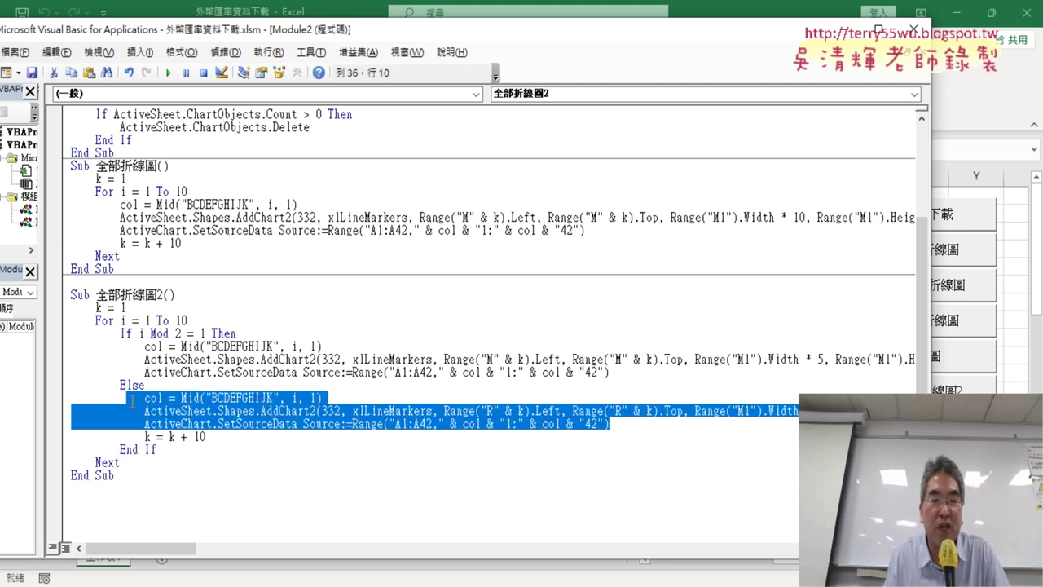
# Step: Run 刪圖 to clear the old charts, then run 全部折線圖2 to redraw them
pyautogui.moveTo(222, 436); pyautogui.dragTo(158, 438)
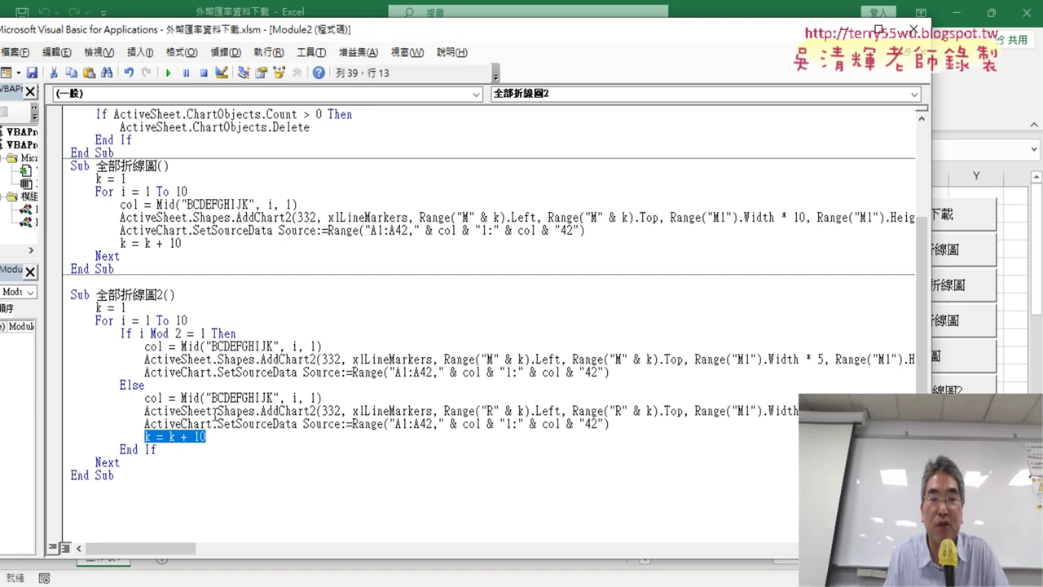
pyautogui.click(879, 30)
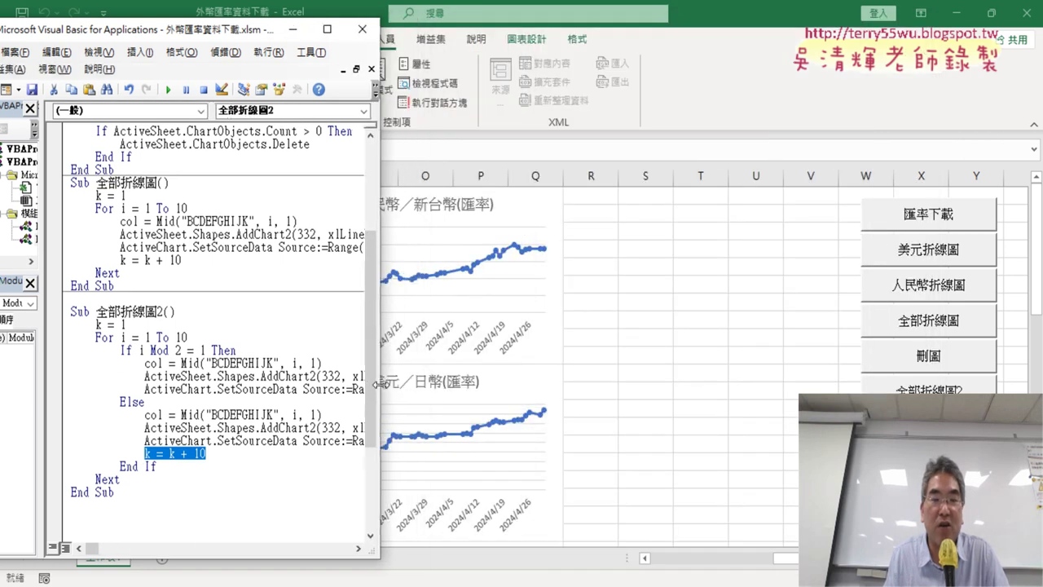
pyautogui.scroll(2, 283, 312)
pyautogui.click(171, 223)
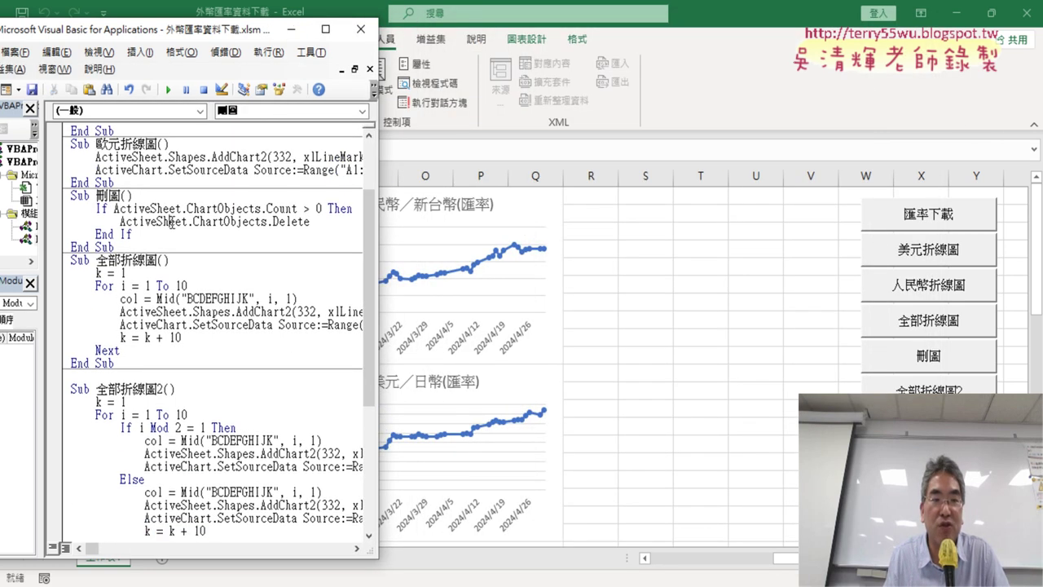
pyautogui.click(168, 90)
pyautogui.scroll(-3, 200, 329)
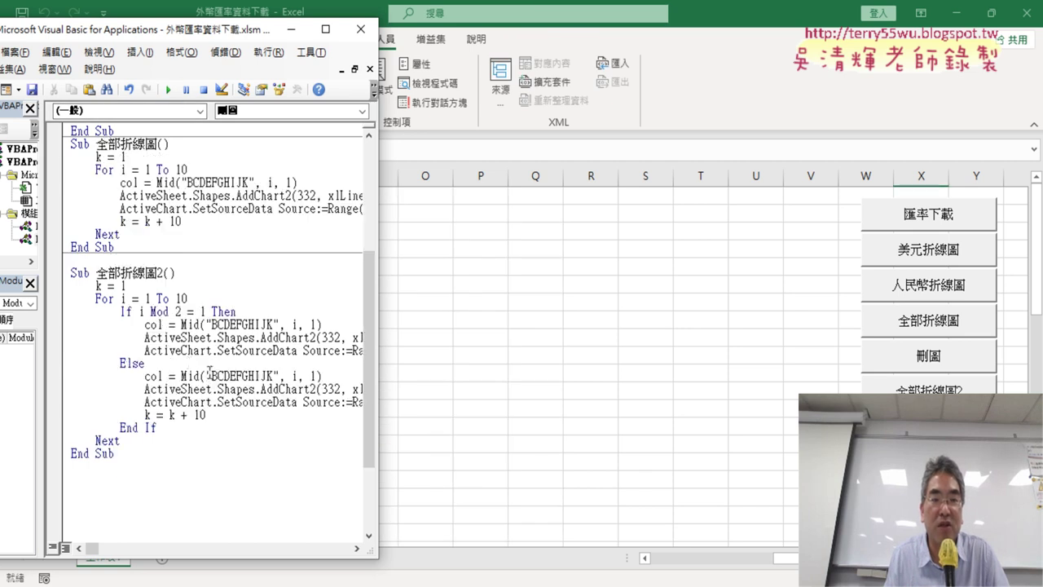
pyautogui.click(201, 360)
pyautogui.click(168, 90)
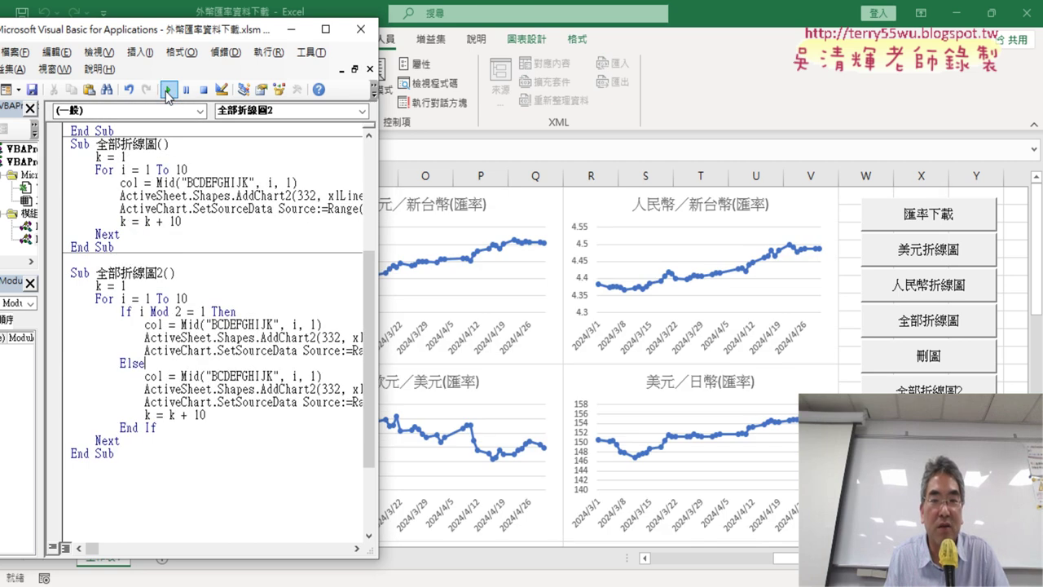
# Step: Review the ten two-column exchange-rate charts, then delete them all with the 刪圖 button
pyautogui.click(291, 29)
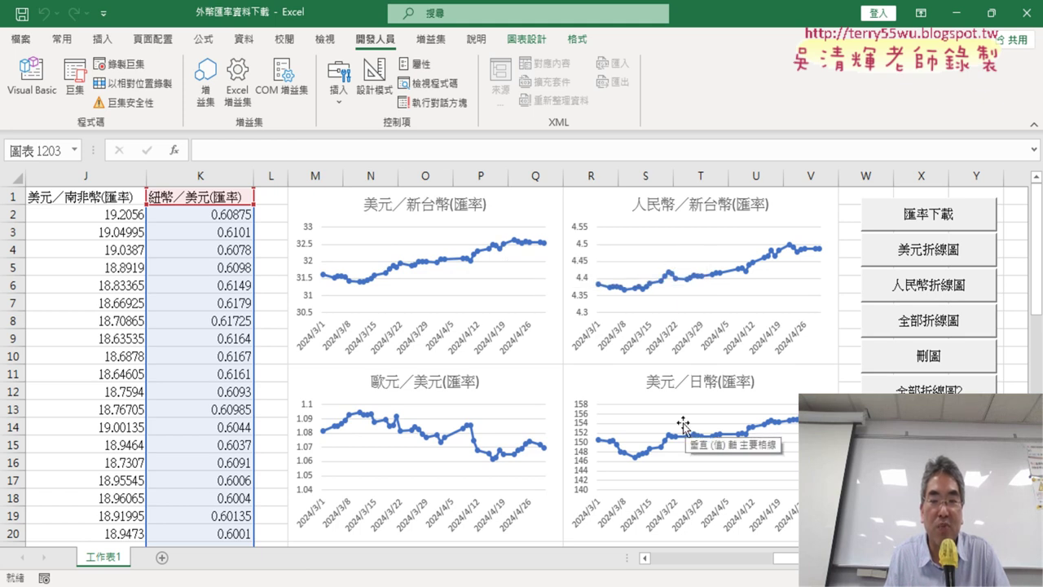
pyautogui.scroll(-1, 681, 426)
pyautogui.scroll(-2, 681, 426)
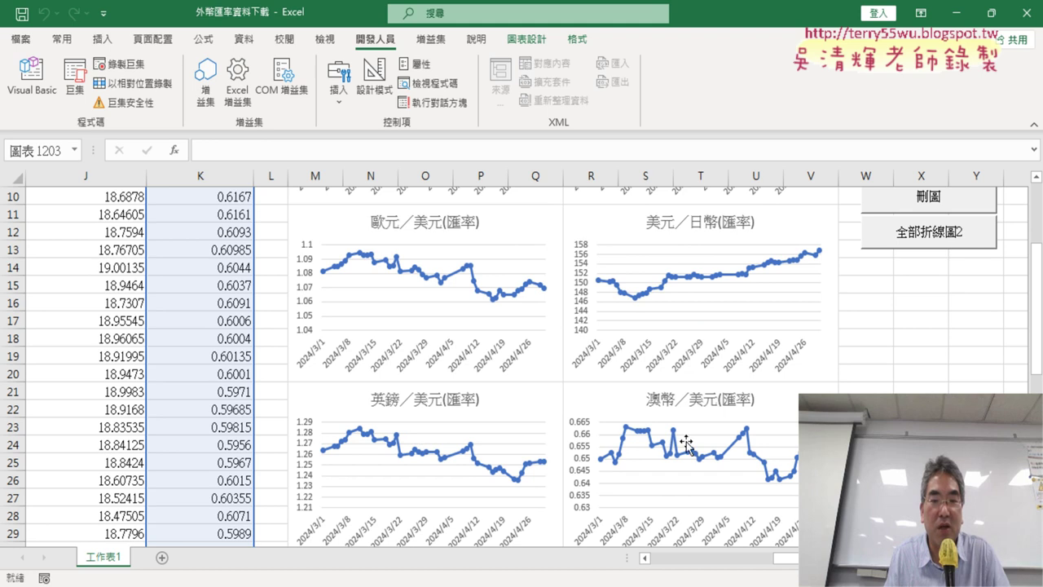
pyautogui.scroll(-2, 686, 442)
pyautogui.scroll(-2, 677, 436)
pyautogui.scroll(-1, 660, 428)
pyautogui.scroll(-1, 642, 422)
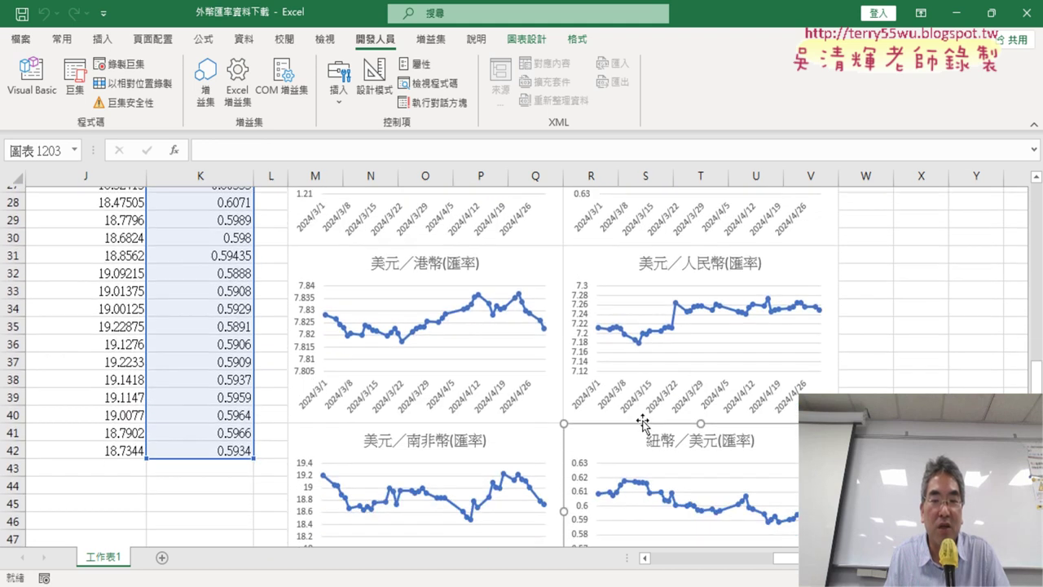
pyautogui.scroll(-2, 643, 422)
pyautogui.scroll(-2, 643, 422)
pyautogui.scroll(6, 642, 422)
pyautogui.scroll(4, 643, 422)
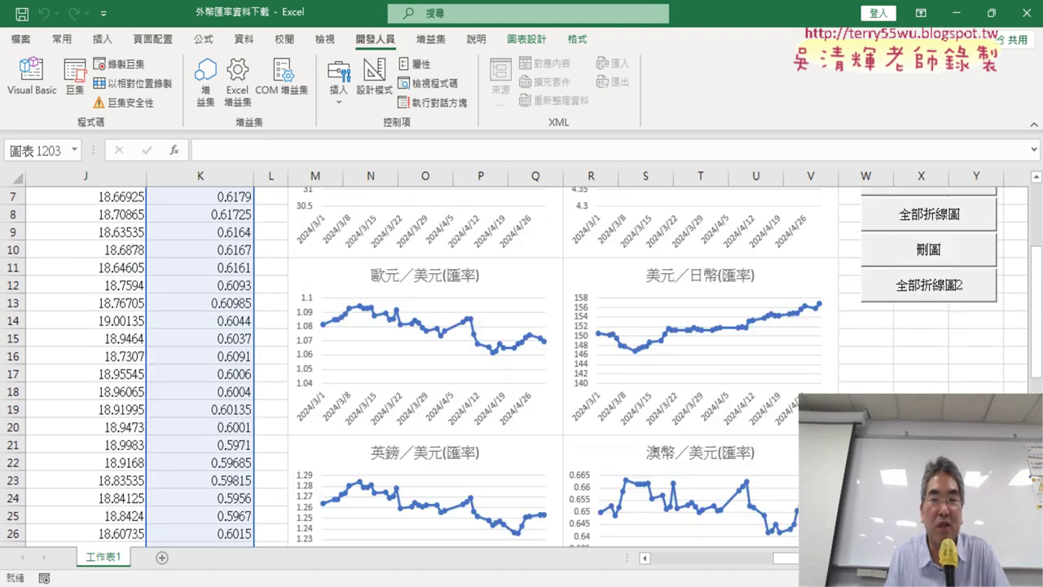
pyautogui.scroll(2, 642, 422)
pyautogui.click(945, 363)
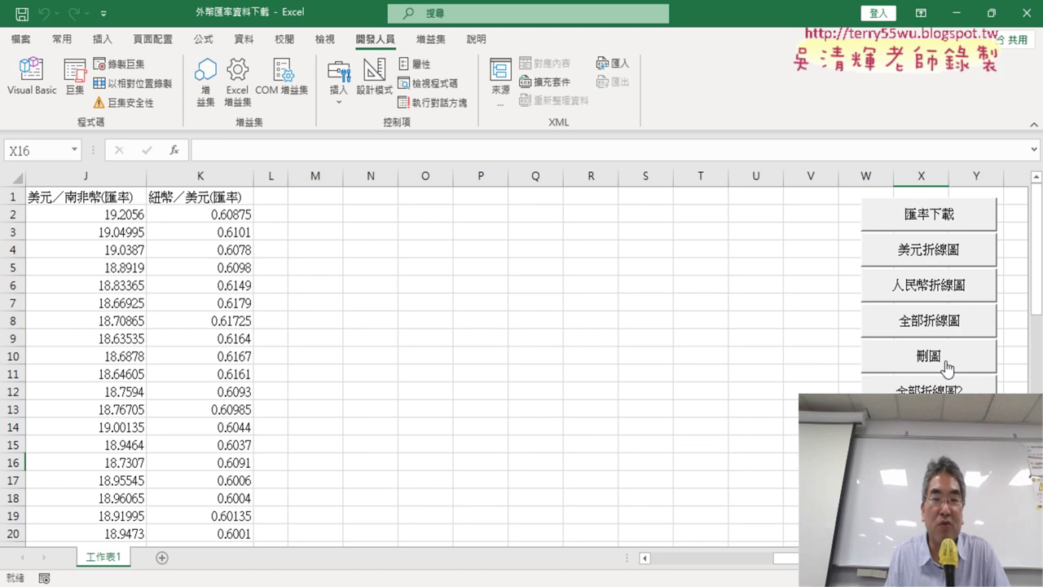
pyautogui.click(33, 80)
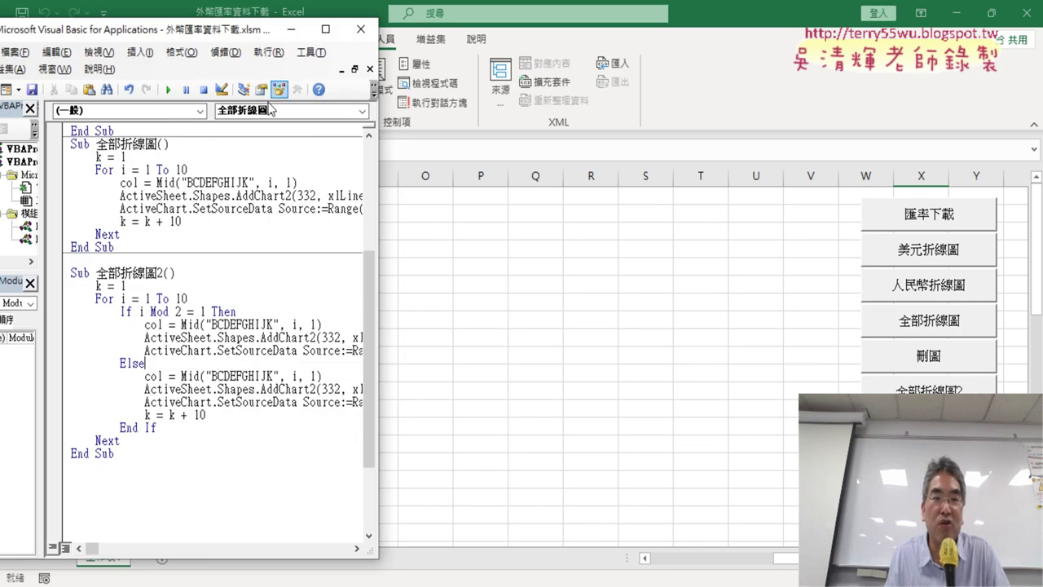
# Step: Maximize the editor and ink-mark 全部折線圖, Mod 2, both * 5 widths, k = k + 10 and column R
pyautogui.click(326, 29)
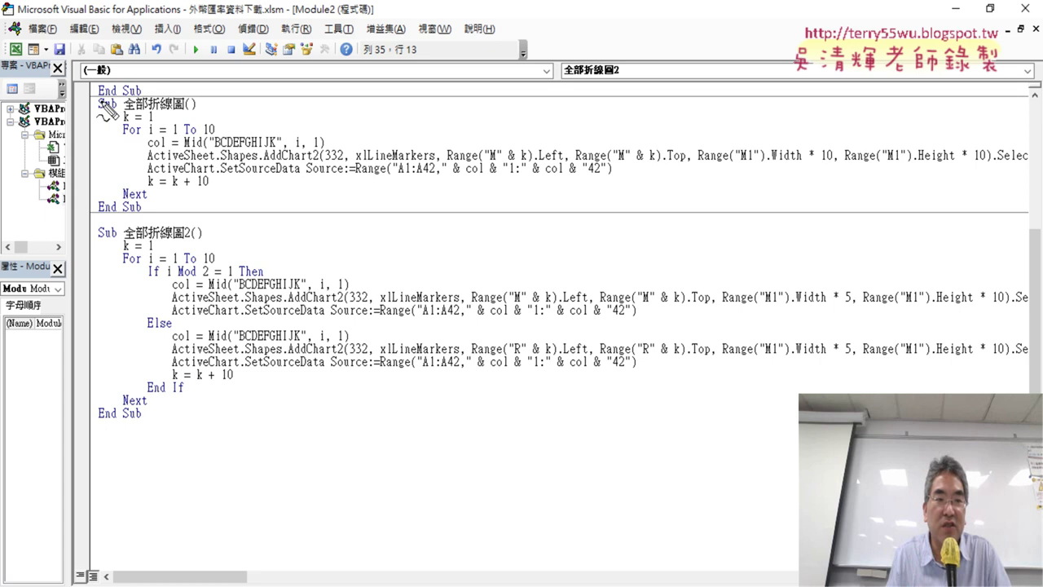
pyautogui.moveTo(139, 214); pyautogui.dragTo(155, 241)
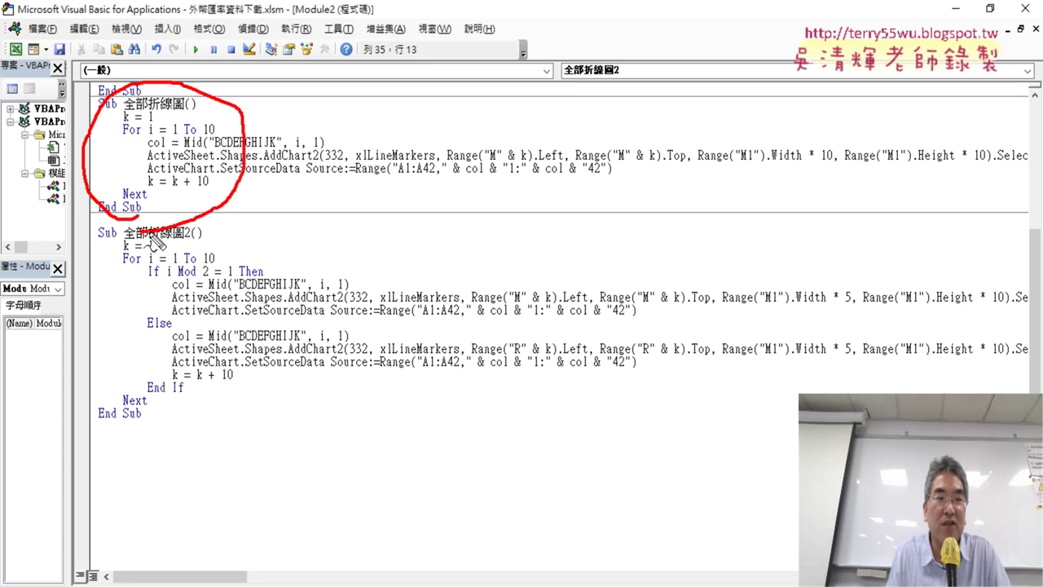
pyautogui.moveTo(87, 173); pyautogui.dragTo(61, 287)
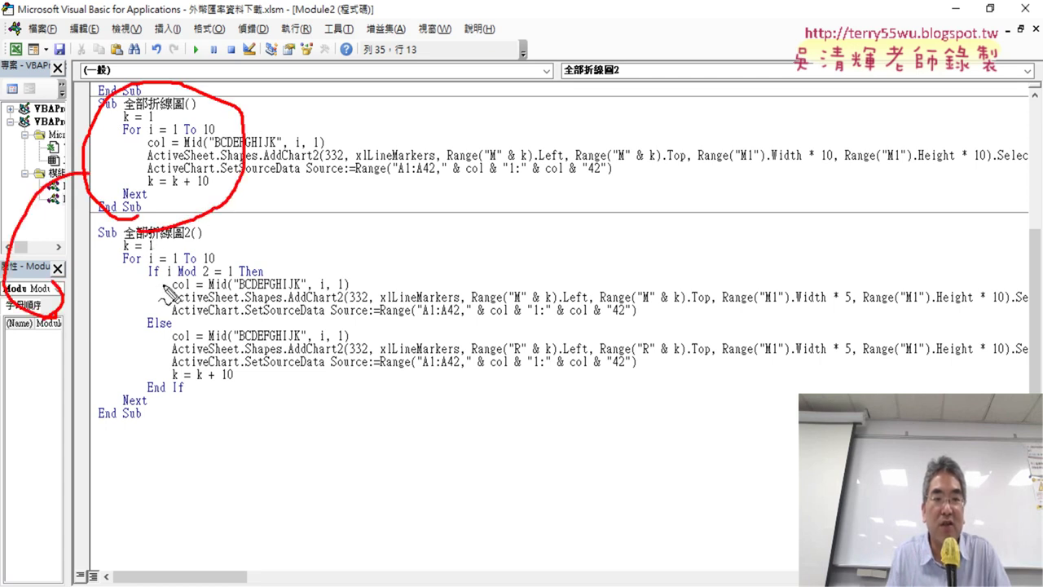
pyautogui.moveTo(149, 276); pyautogui.dragTo(262, 279)
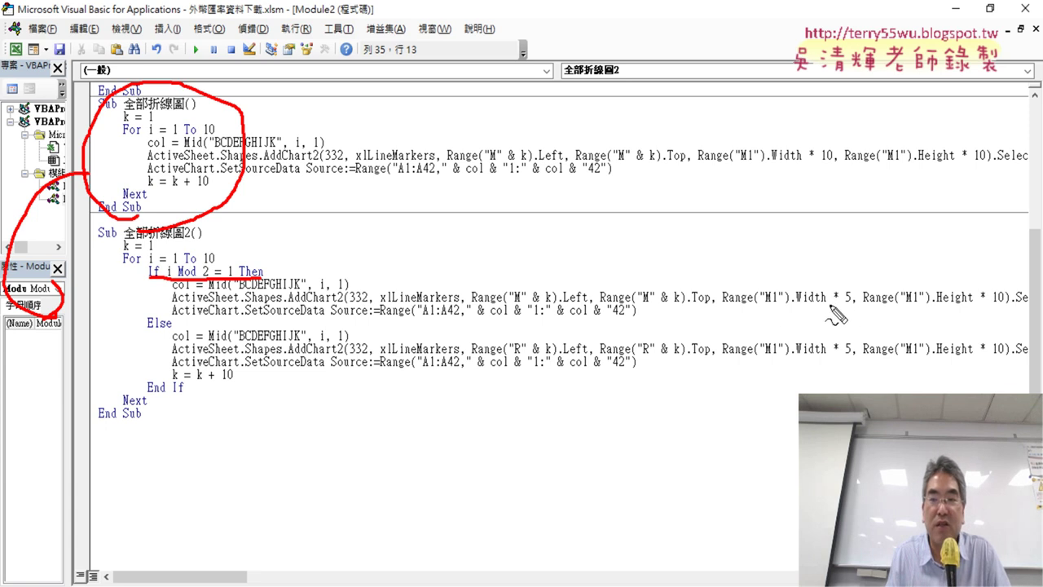
pyautogui.moveTo(830, 304); pyautogui.dragTo(855, 303)
pyautogui.moveTo(830, 356); pyautogui.dragTo(855, 356)
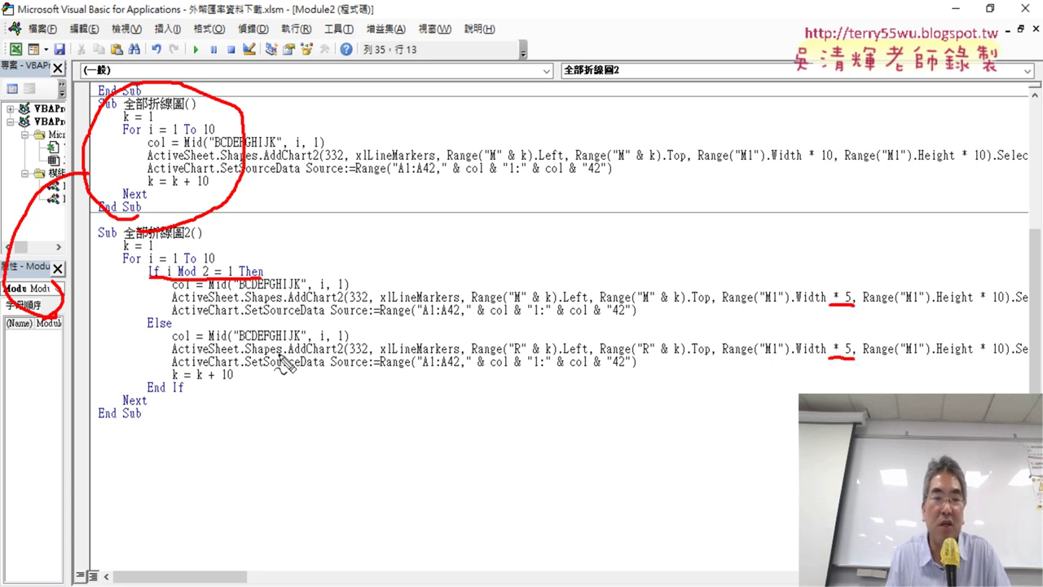
pyautogui.moveTo(171, 380); pyautogui.dragTo(239, 381)
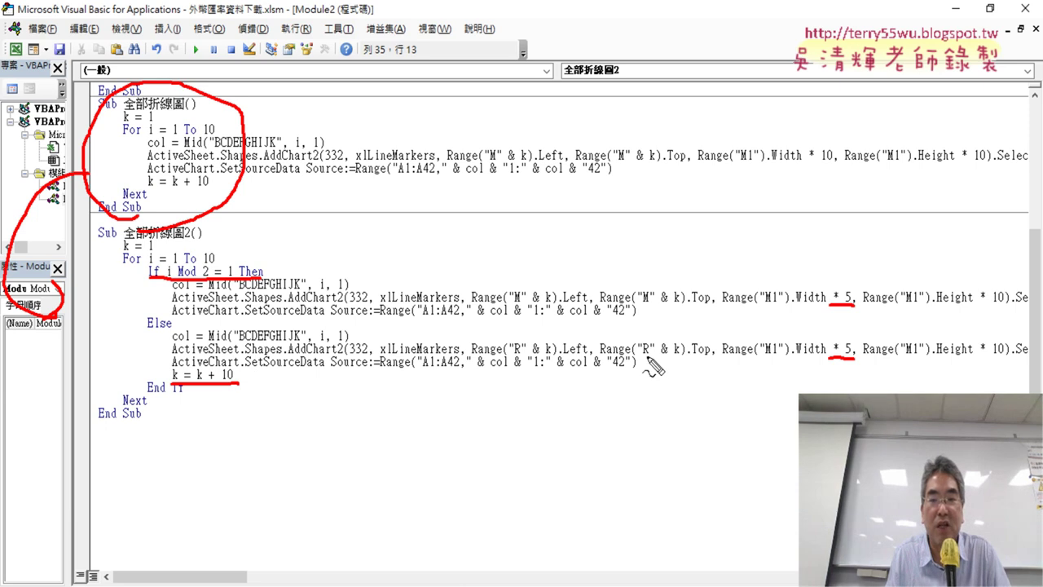
pyautogui.moveTo(637, 357); pyautogui.dragTo(652, 357)
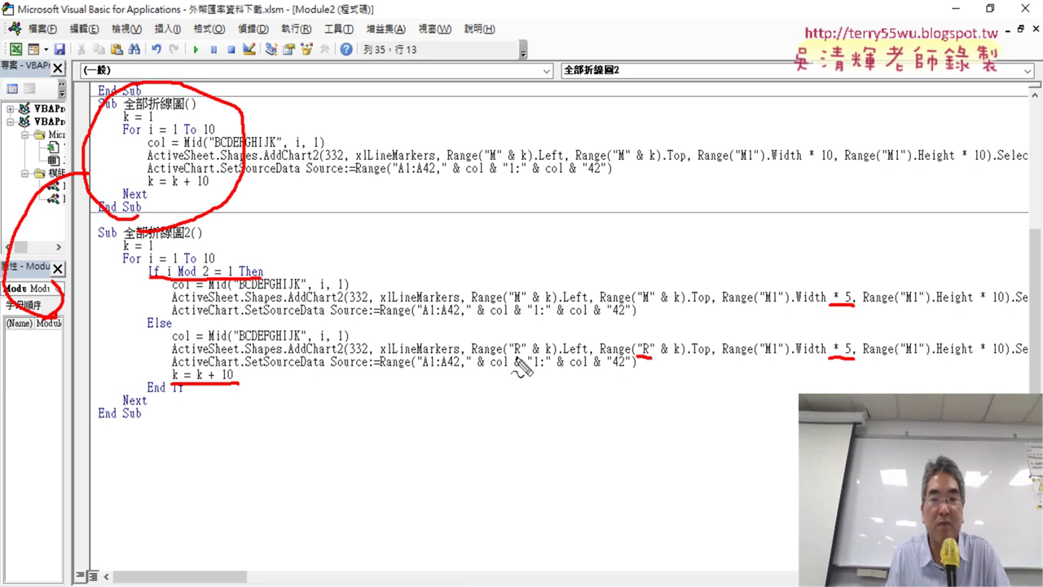
pyautogui.moveTo(510, 357); pyautogui.dragTo(530, 357)
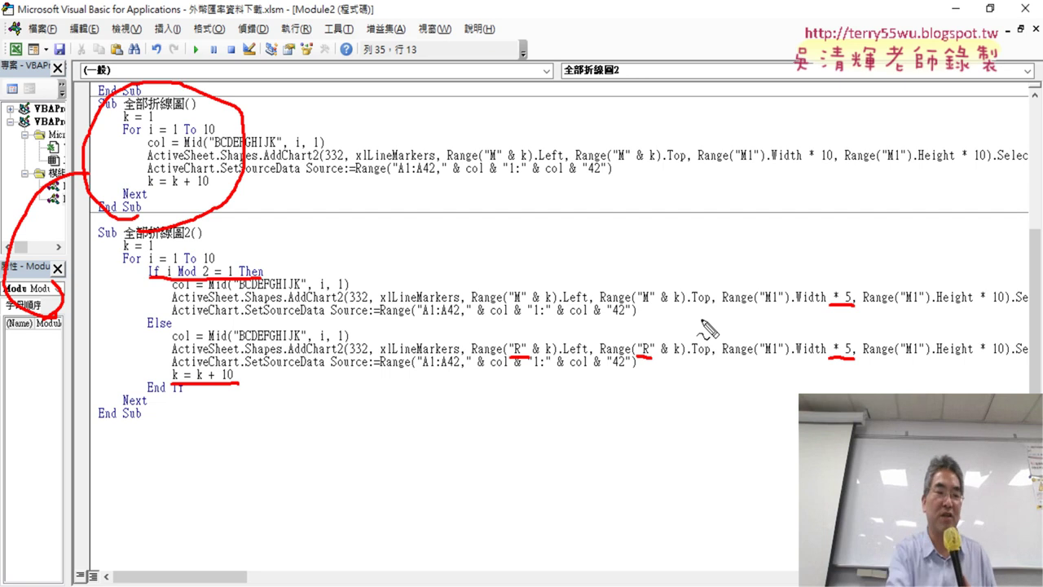
# Step: Duplicate the whole 全部折線圖2 macro by pasting a copy below its End Sub
pyautogui.press('Escape')
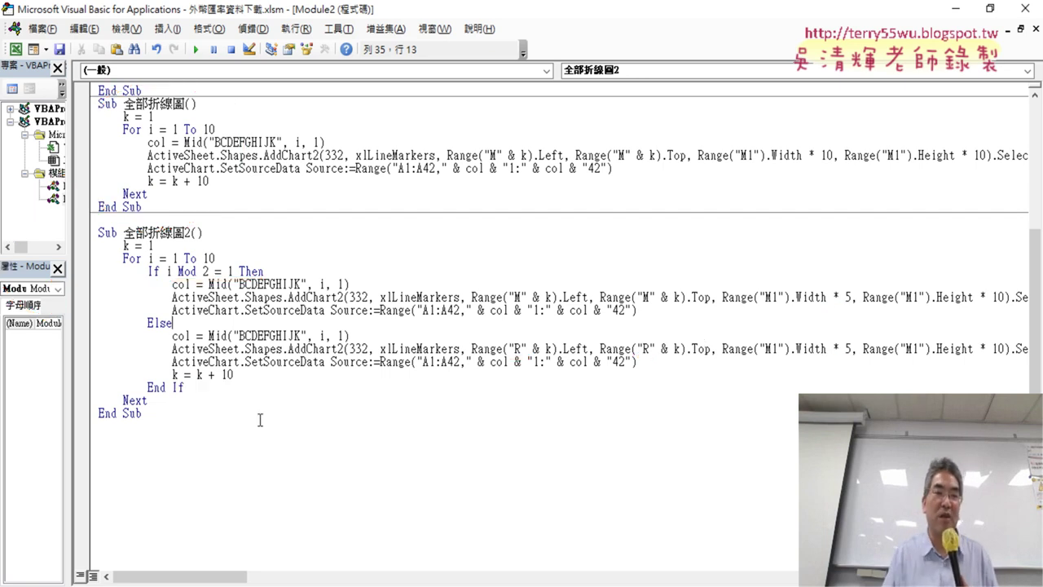
pyautogui.moveTo(260, 420); pyautogui.dragTo(98, 232)
pyautogui.rightClick(152, 259)
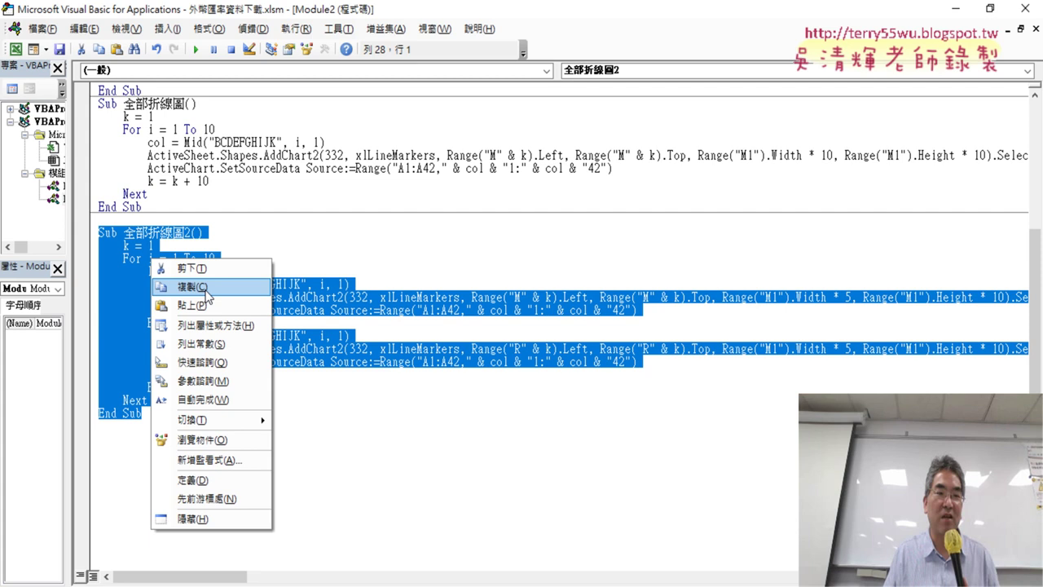
pyautogui.click(207, 287)
pyautogui.click(102, 438)
pyautogui.hotkey('ctrl', 'v')
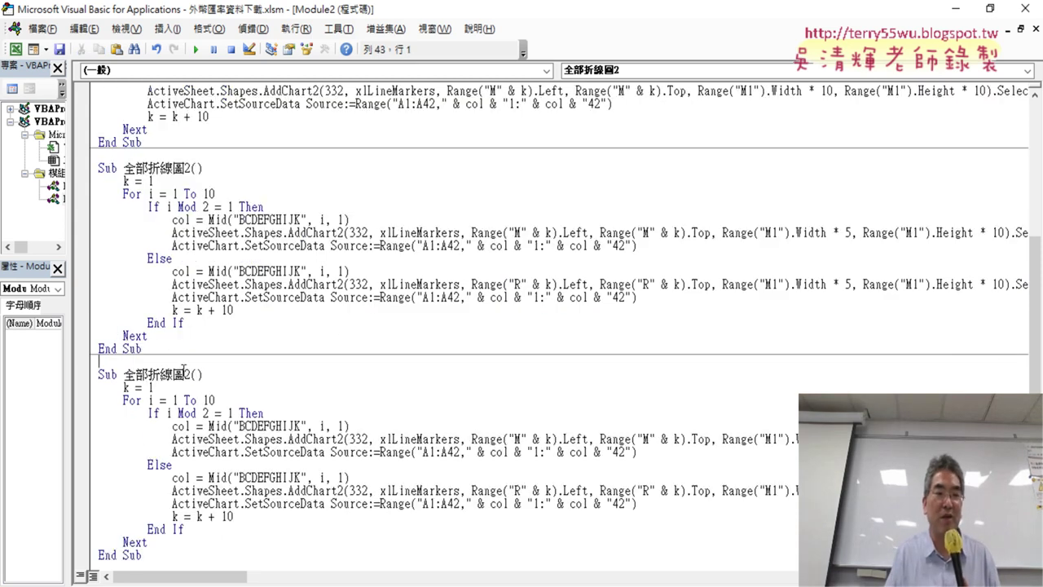
# Step: Rename the copy to 全部折線圖3 and change its test to If i Mod 3 = 1
pyautogui.moveTo(184, 373); pyautogui.dragTo(195, 374)
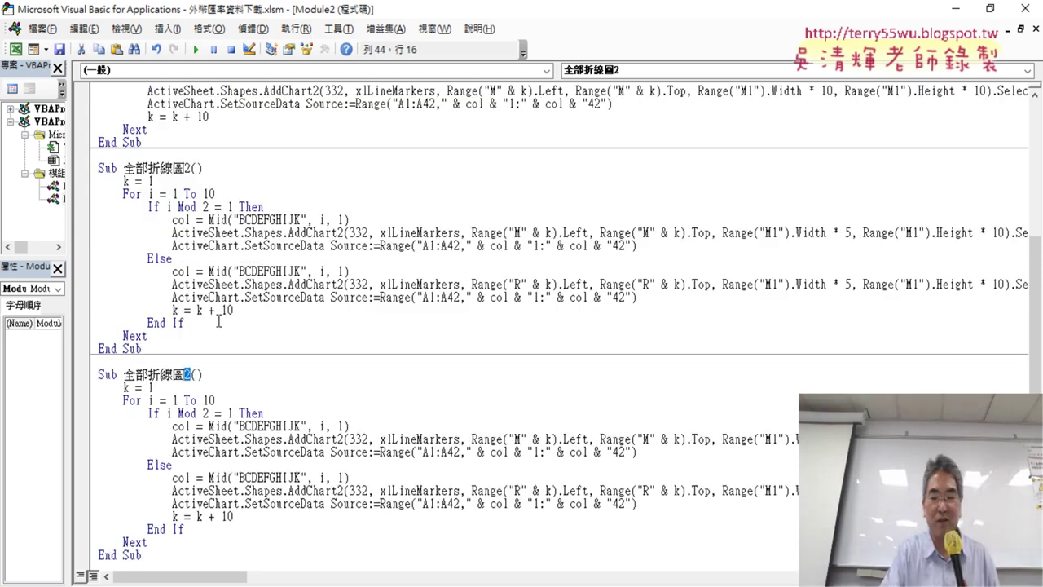
pyautogui.write('3')
pyautogui.scroll(-3, 408, 221)
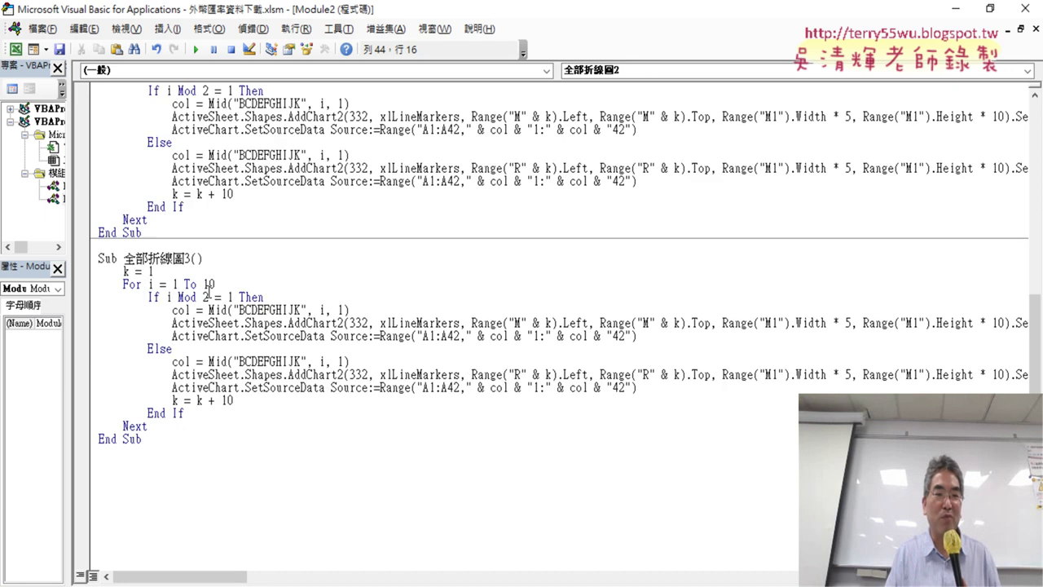
pyautogui.doubleClick(207, 296)
pyautogui.write('3')
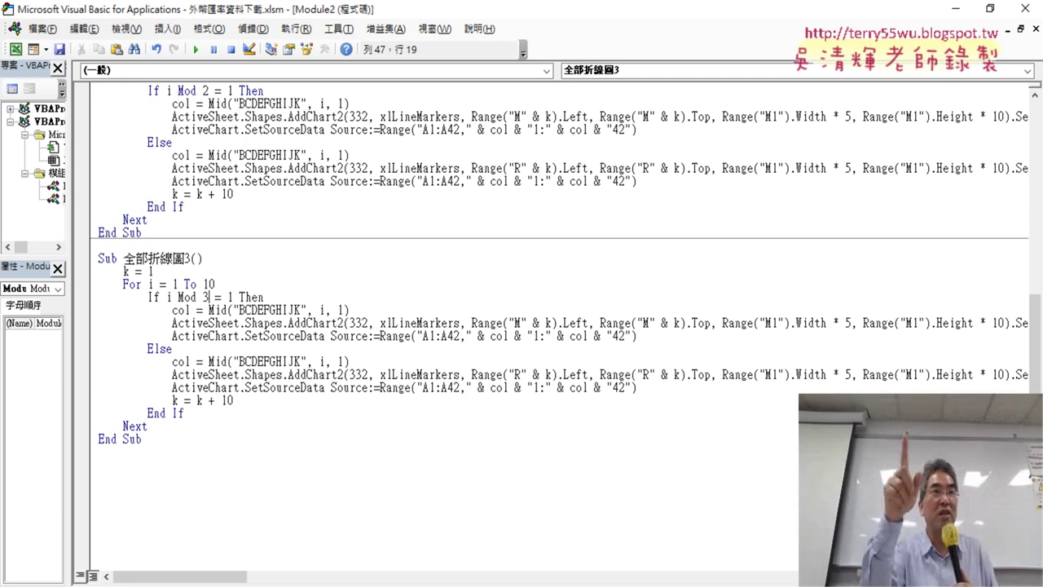
# Step: Insert blank lines above Else and paste a copy of the If i Mod 3 = 1 Then line there
pyautogui.click(148, 349)
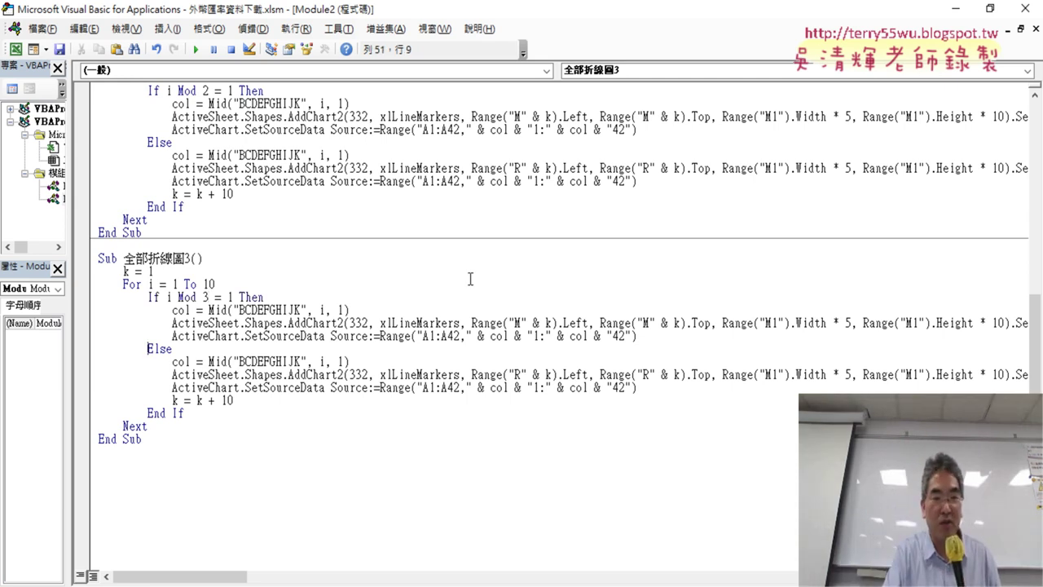
pyautogui.press('Return')
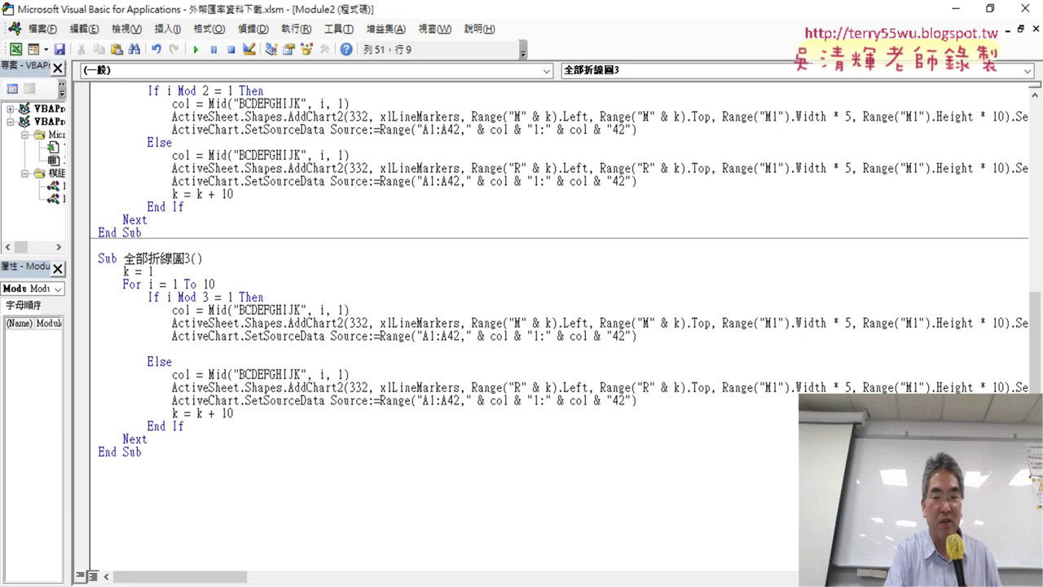
pyautogui.press('Return')
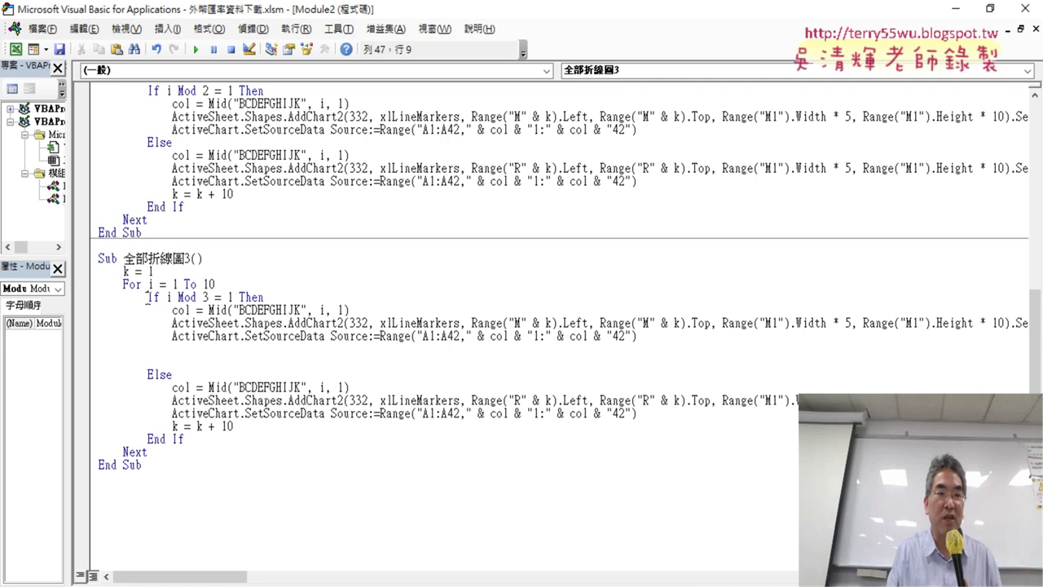
pyautogui.moveTo(147, 298); pyautogui.dragTo(267, 297)
pyautogui.rightClick(231, 302)
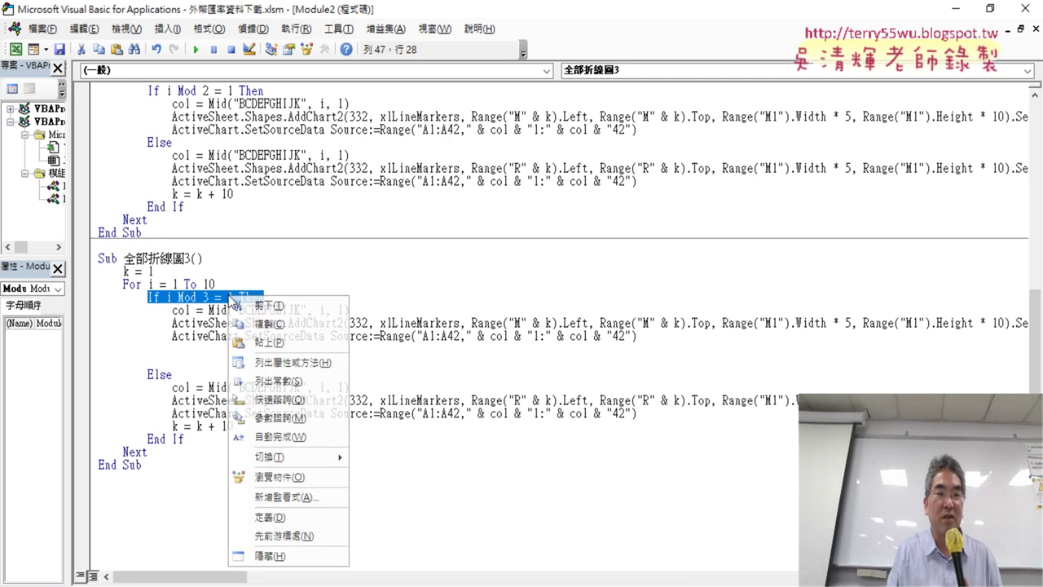
pyautogui.click(273, 328)
pyautogui.click(163, 350)
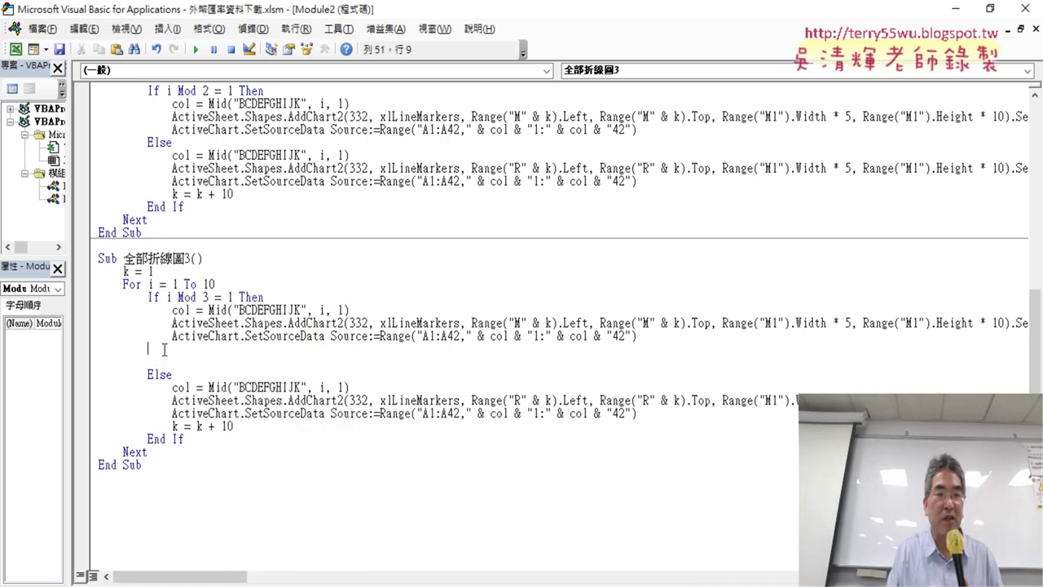
pyautogui.rightClick(151, 349)
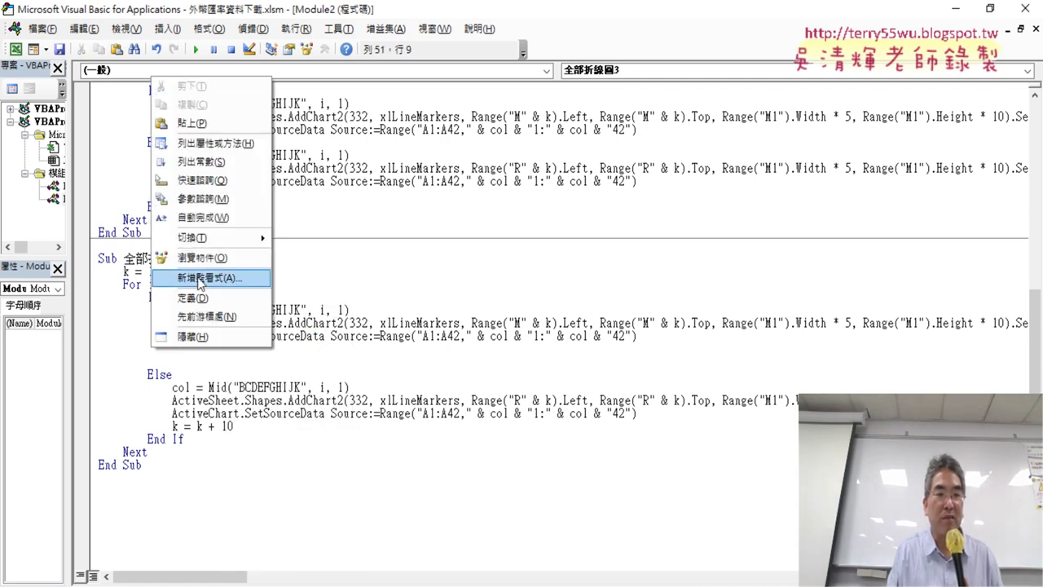
pyautogui.click(209, 129)
# Step: Turn the pasted line into ElseIf i Mod 3 = 2 Then
pyautogui.moveTo(173, 375)
pyautogui.mouseDown()
pyautogui.moveTo(146, 375)
pyautogui.moveTo(148, 349)
pyautogui.mouseUp()
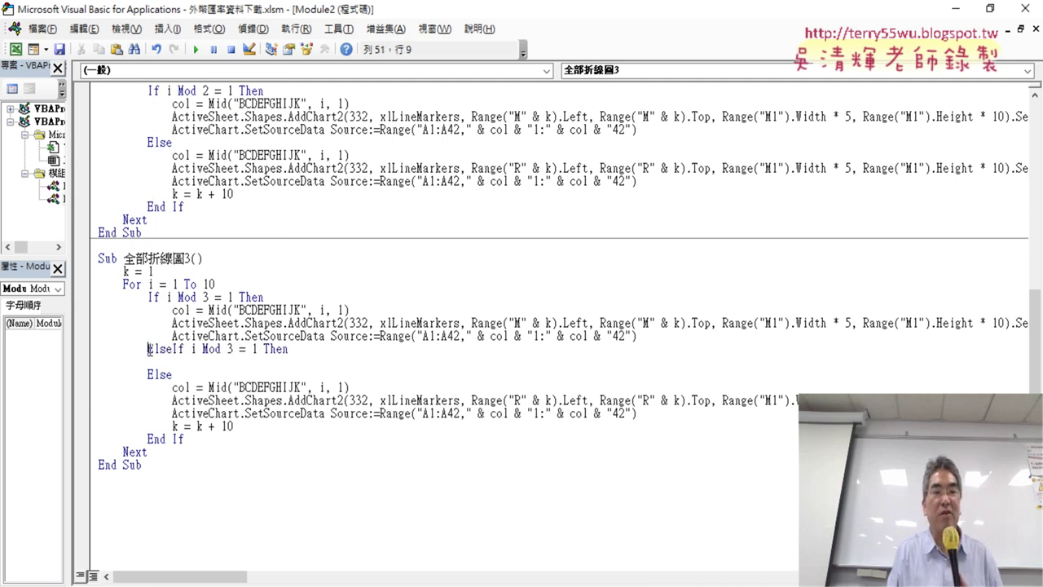
pyautogui.moveTo(148, 348); pyautogui.dragTo(298, 351)
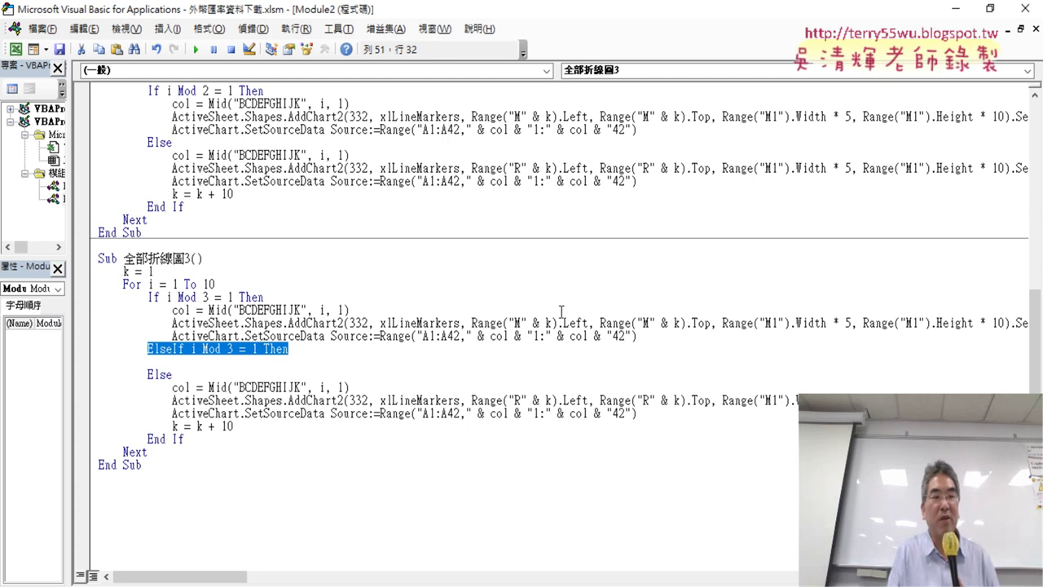
pyautogui.click(310, 352)
pyautogui.doubleClick(256, 349)
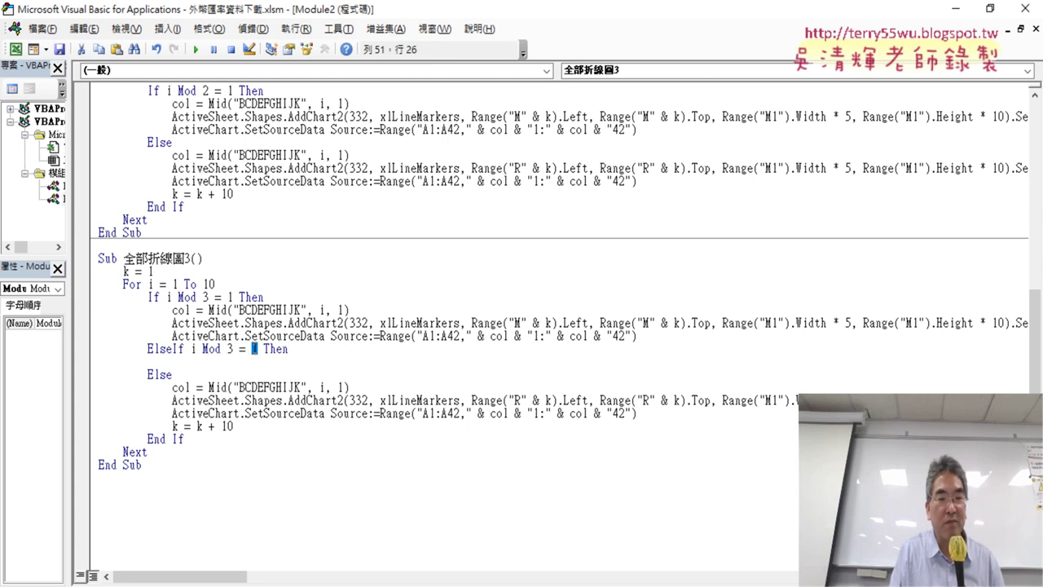
pyautogui.write('2')
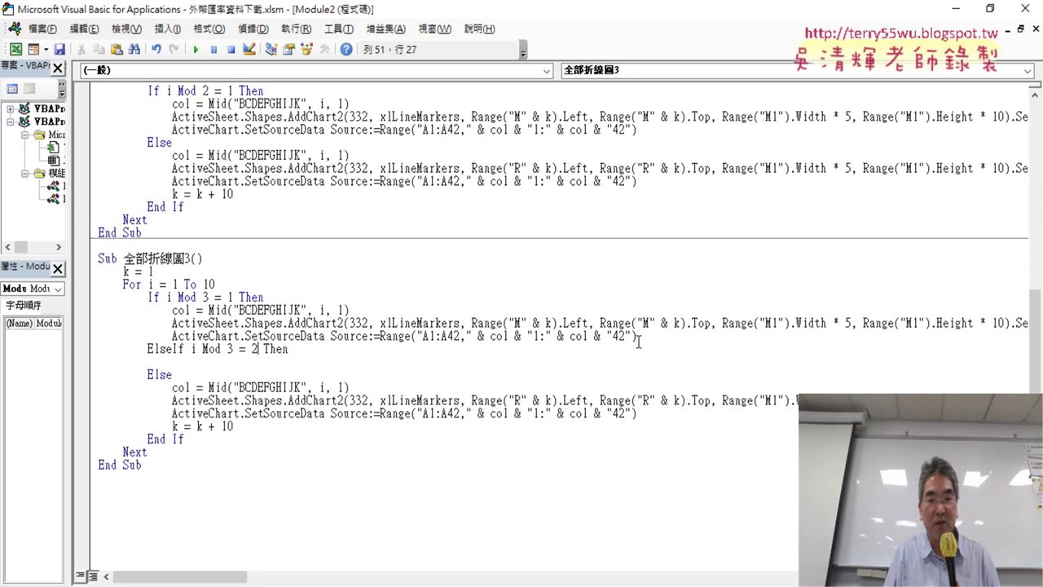
pyautogui.moveTo(639, 337); pyautogui.dragTo(101, 311)
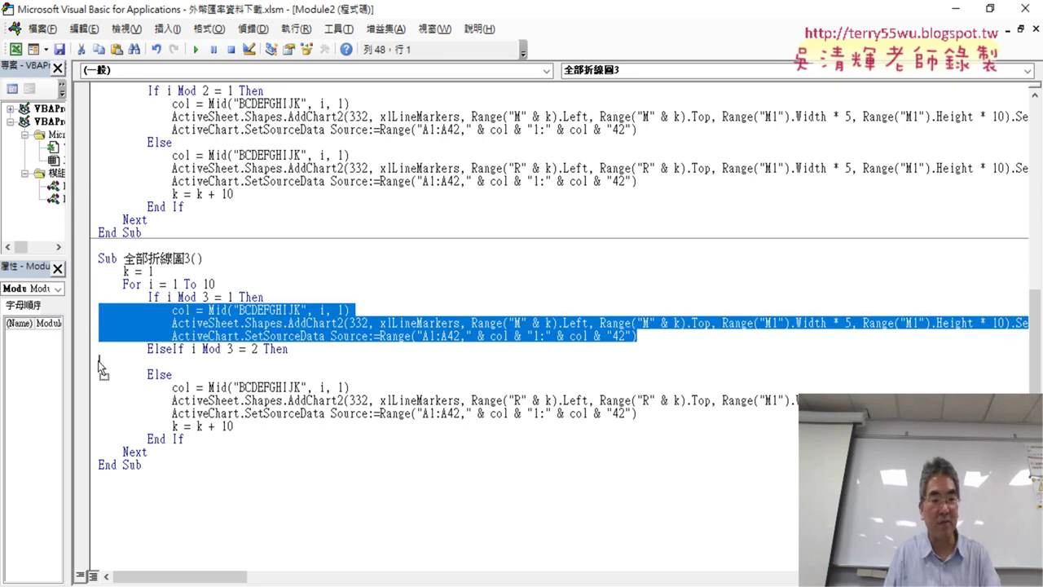
# Step: Copy the three chart lines into the ElseIf branch and change both Width * 5 factors to * 3
pyautogui.moveTo(100, 362); pyautogui.dragTo(99, 362)
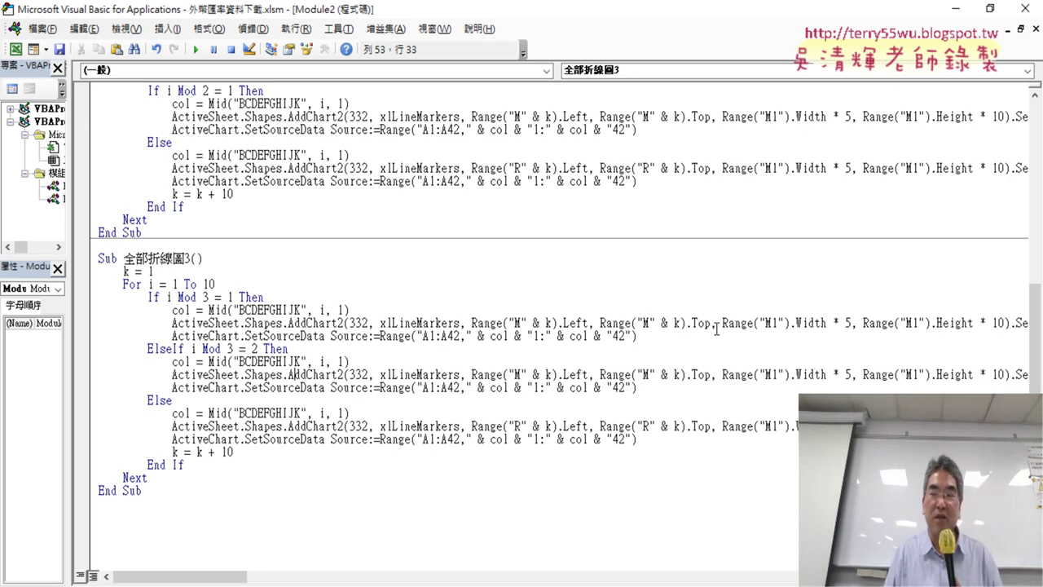
pyautogui.doubleClick(848, 322)
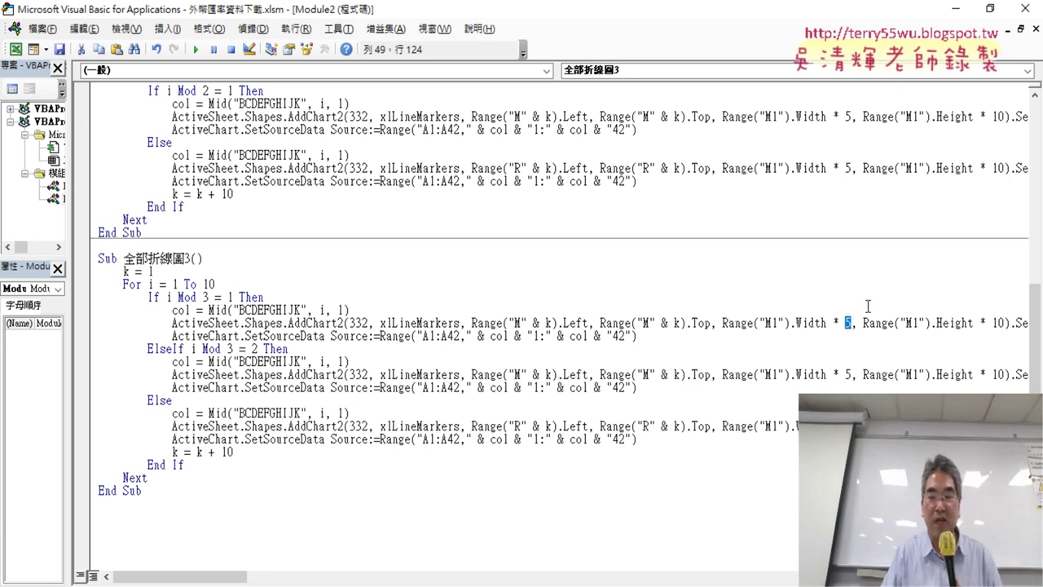
pyautogui.write('3')
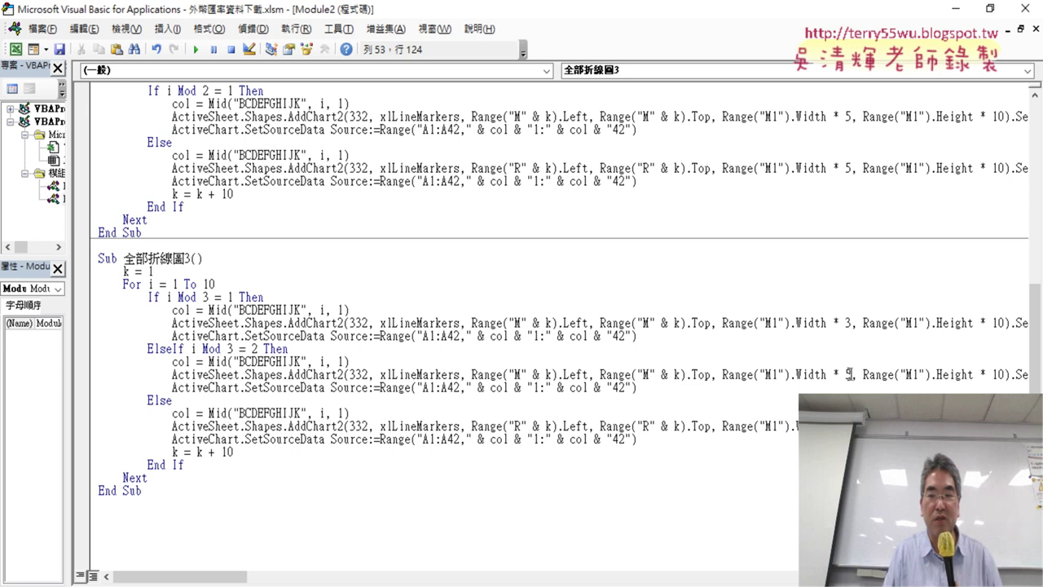
pyautogui.doubleClick(848, 374)
pyautogui.write('3')
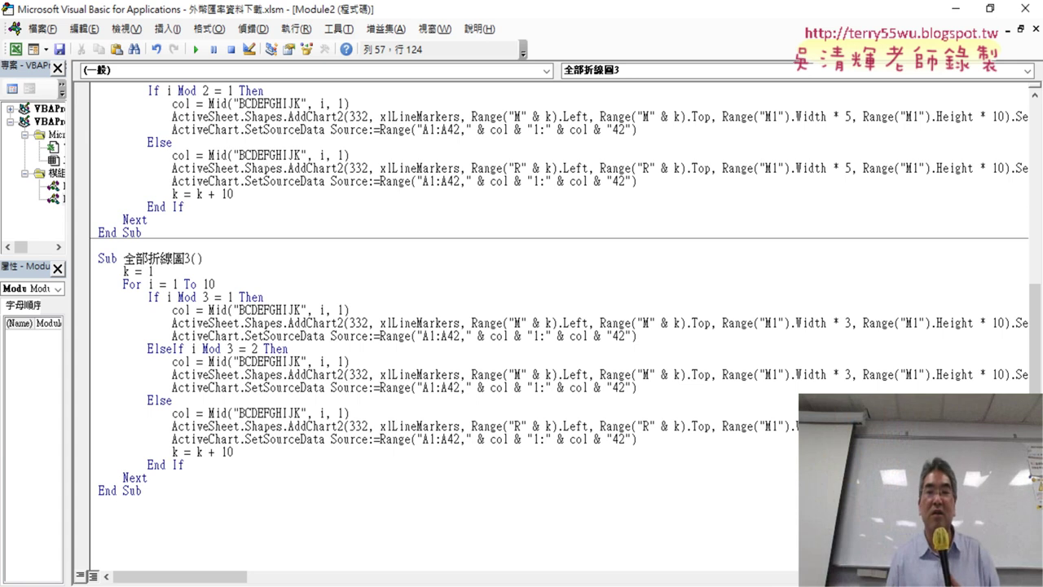
pyautogui.click(952, 12)
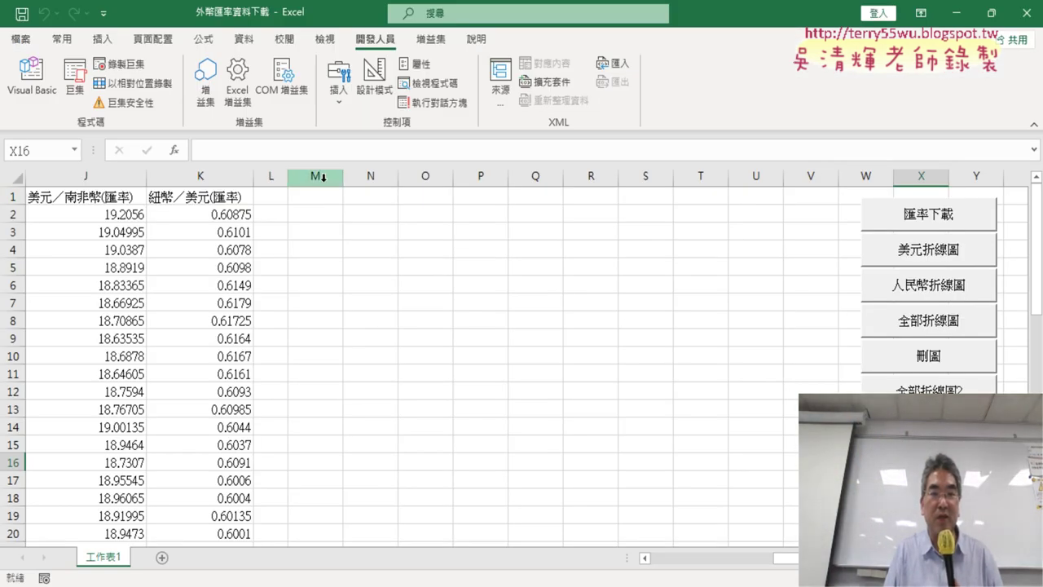
# Step: Check the worksheet columns M, P and S as chart column starting points
pyautogui.moveTo(316, 177); pyautogui.dragTo(405, 176)
pyautogui.click(476, 176)
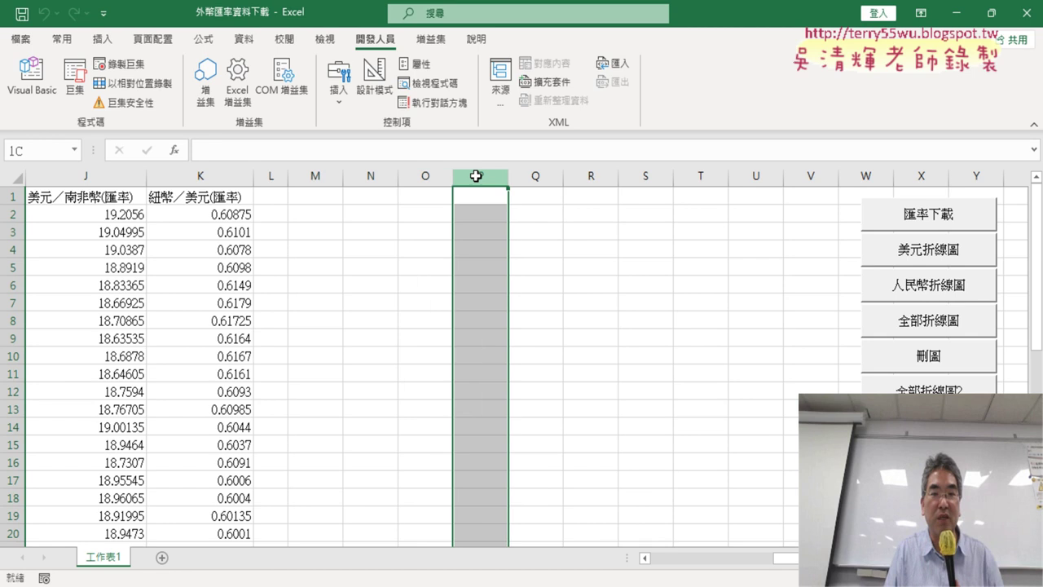
pyautogui.moveTo(476, 176); pyautogui.dragTo(653, 172)
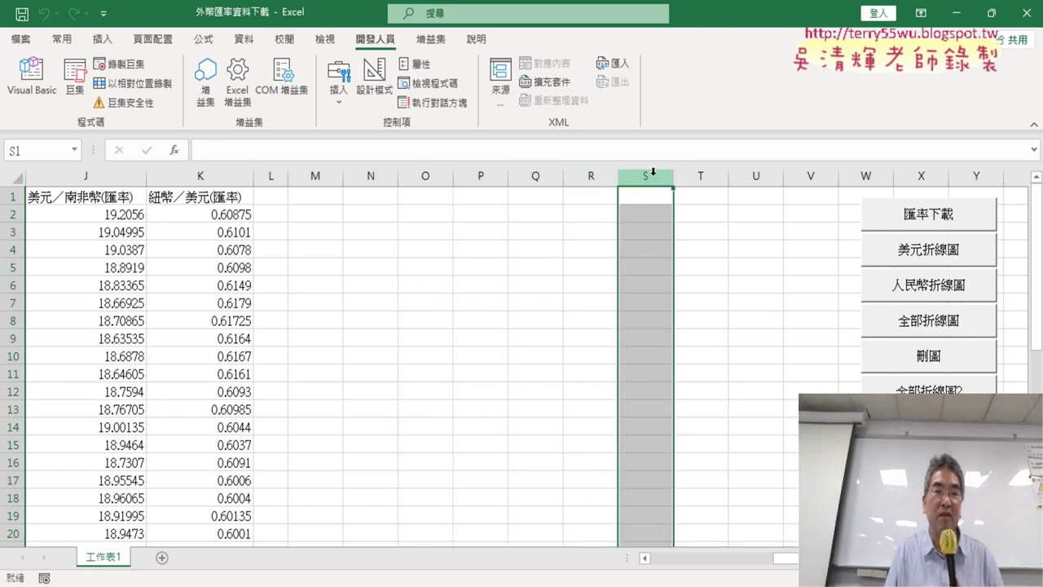
pyautogui.click(31, 78)
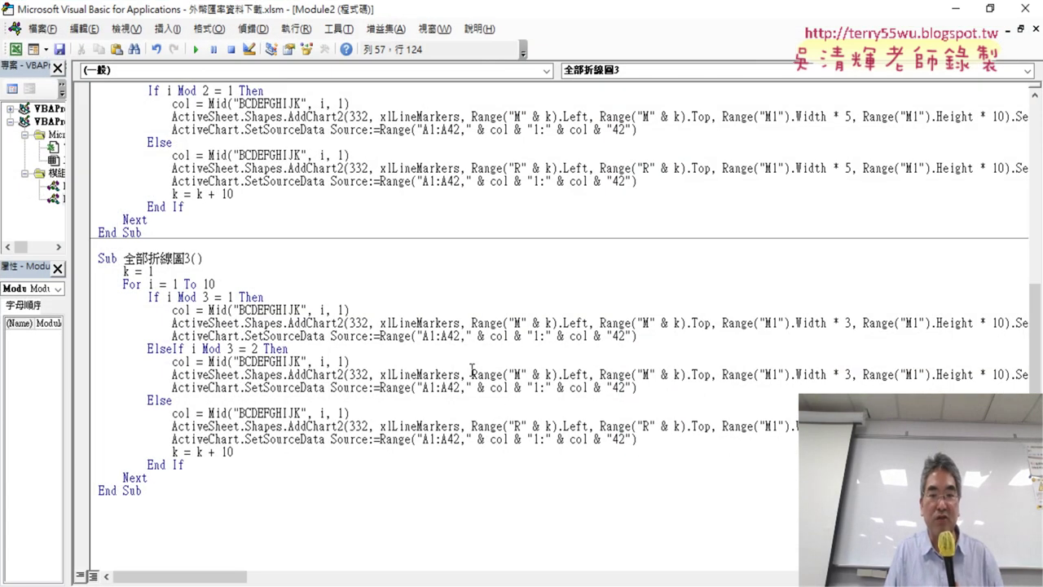
# Step: Replace M with P on the ElseIf chart line and R with S on the Else chart line
pyautogui.doubleClick(519, 374)
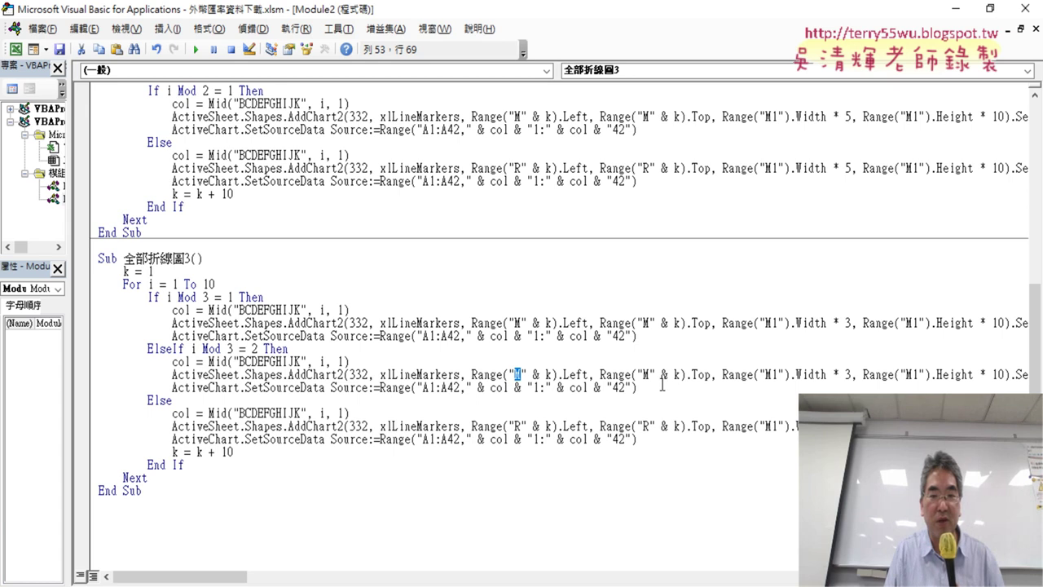
pyautogui.write('P')
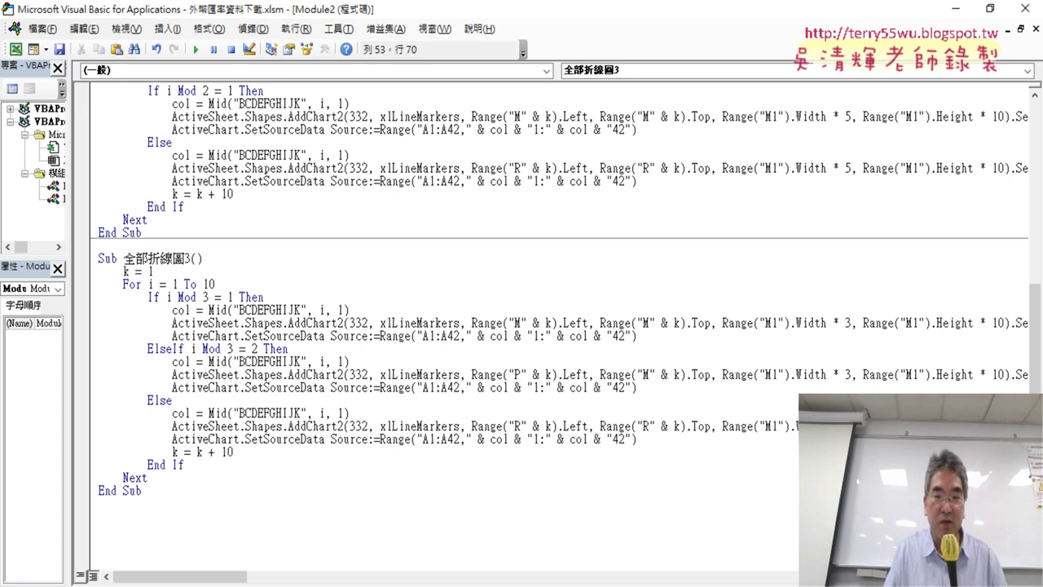
pyautogui.doubleClick(645, 374)
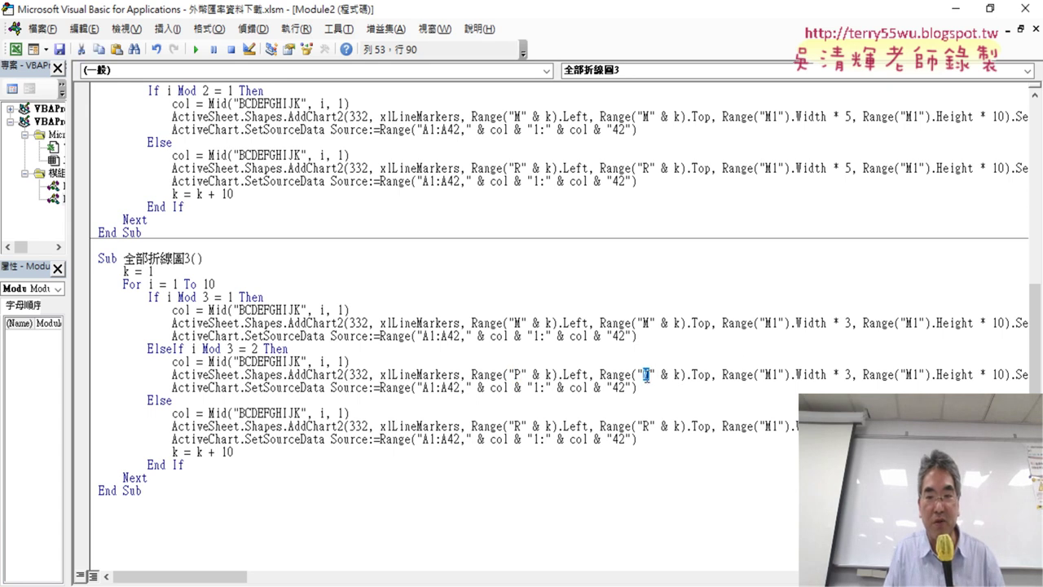
pyautogui.write('P')
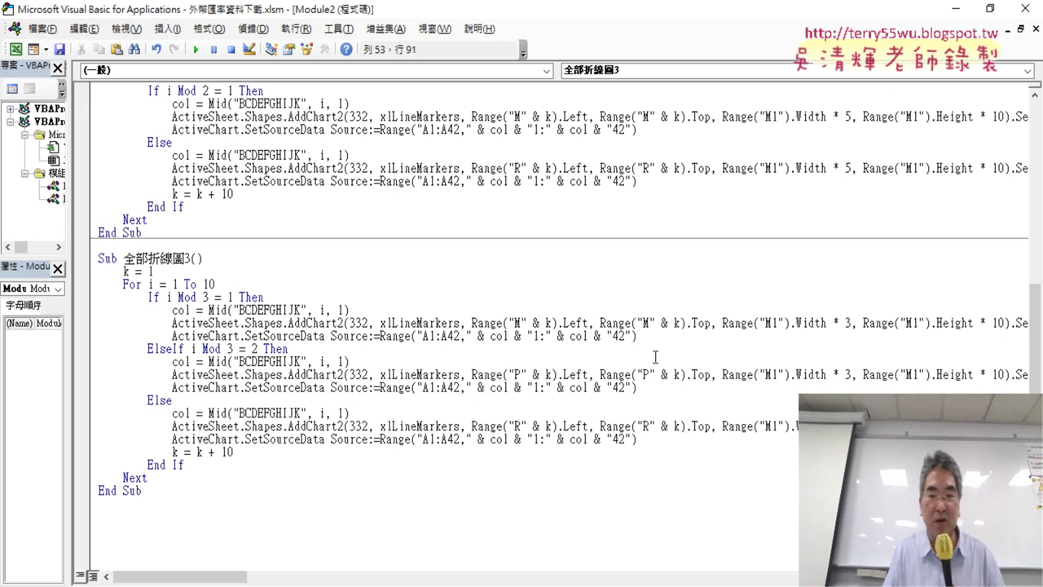
pyautogui.doubleClick(517, 425)
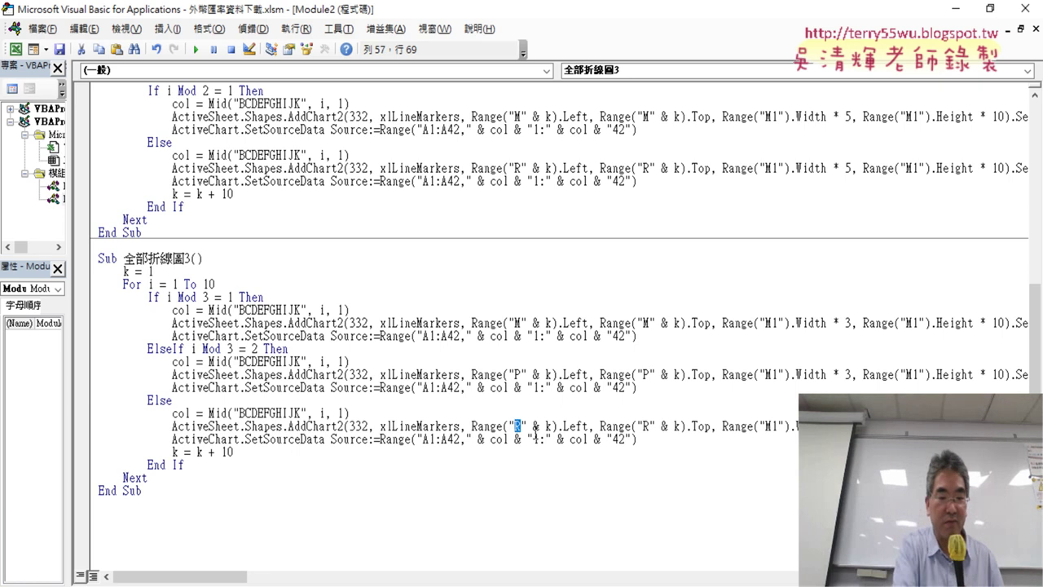
pyautogui.write('S')
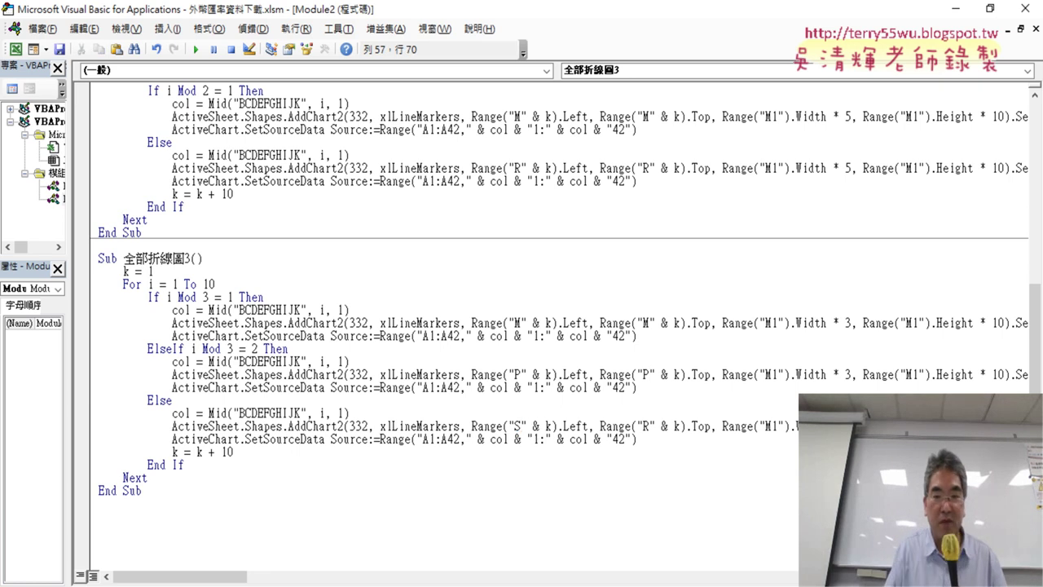
pyautogui.doubleClick(648, 423)
pyautogui.write('S')
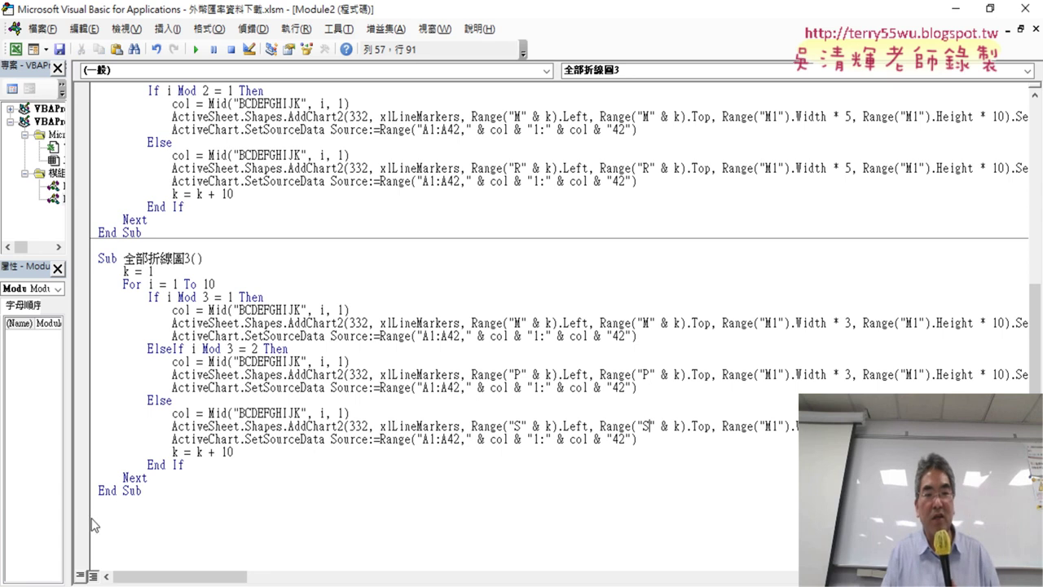
pyautogui.moveTo(233, 453); pyautogui.dragTo(173, 452)
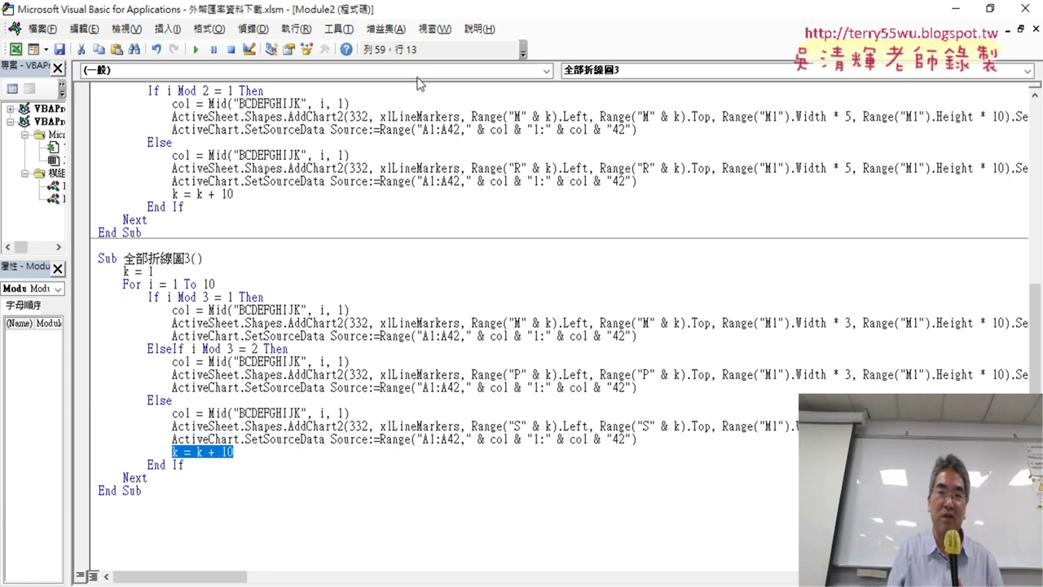
# Step: Run 全部折線圖3 and review the ten charts laid out in columns M, P and S
pyautogui.moveTo(577, 20); pyautogui.dragTo(269, 34)
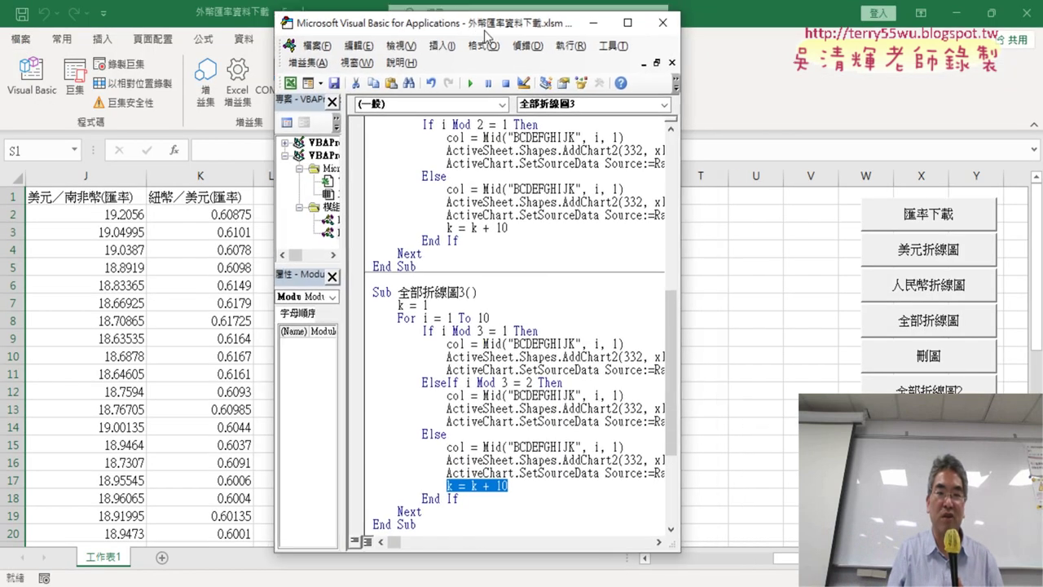
pyautogui.scroll(-2, 283, 257)
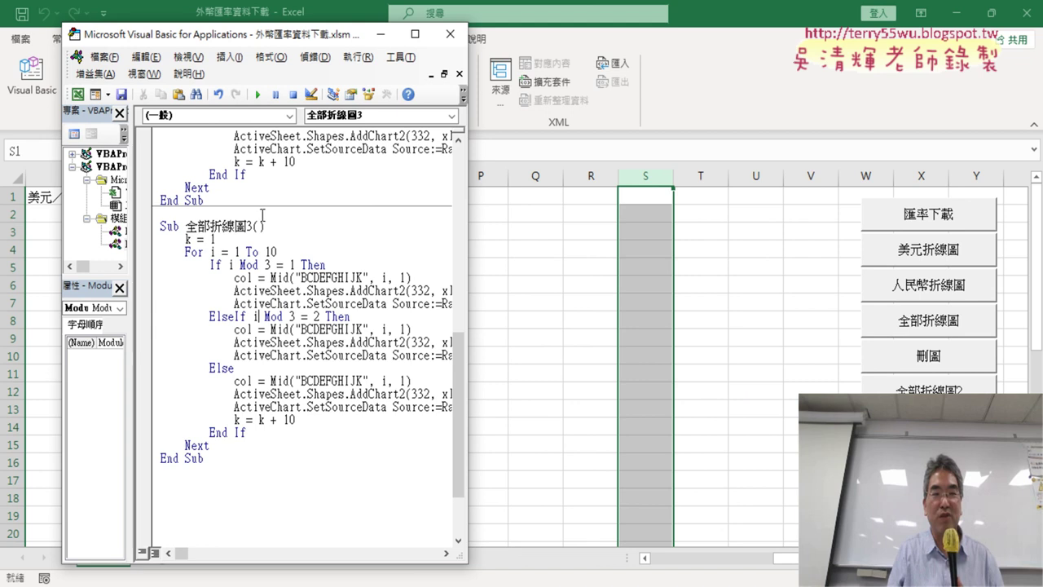
pyautogui.click(258, 94)
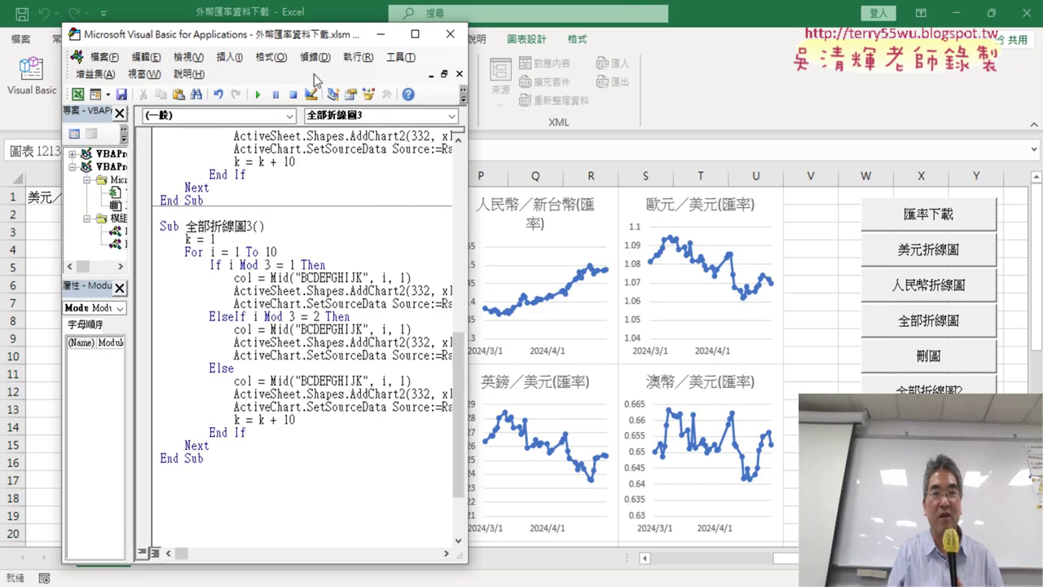
pyautogui.hotkey('alt', 'F11')
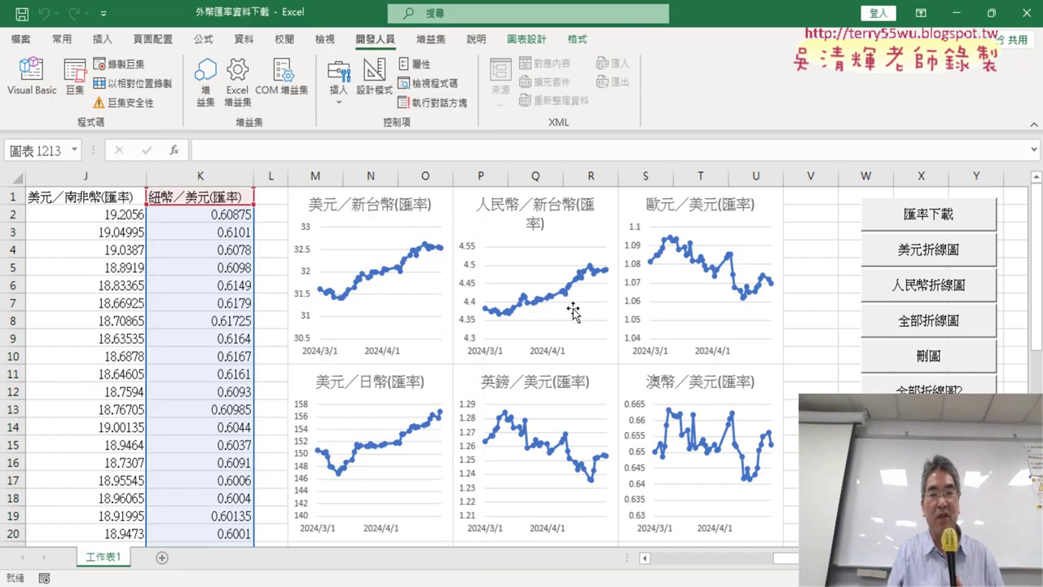
pyautogui.scroll(-2, 574, 313)
pyautogui.scroll(-3, 682, 340)
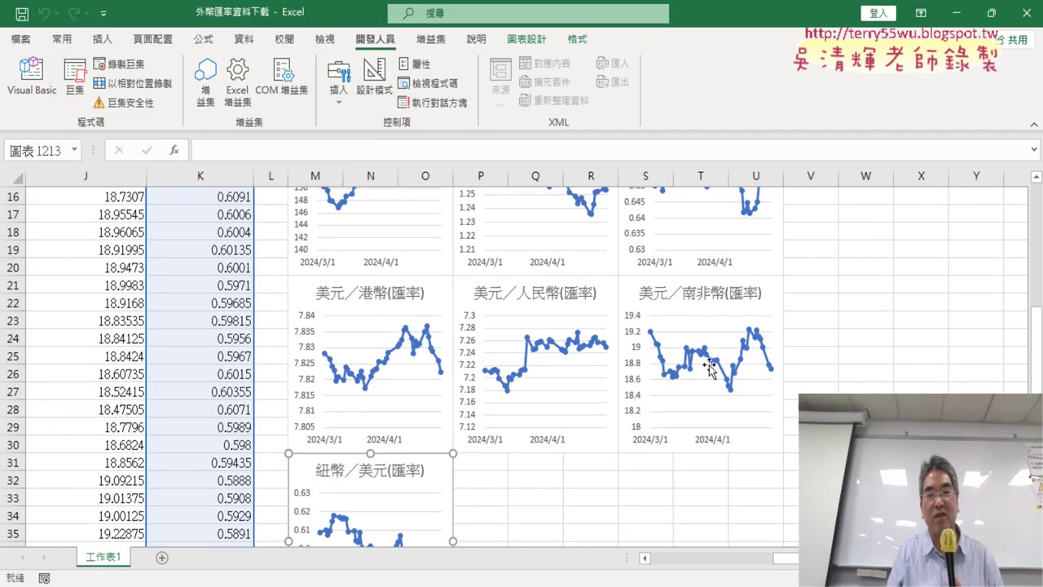
pyautogui.scroll(-2, 715, 305)
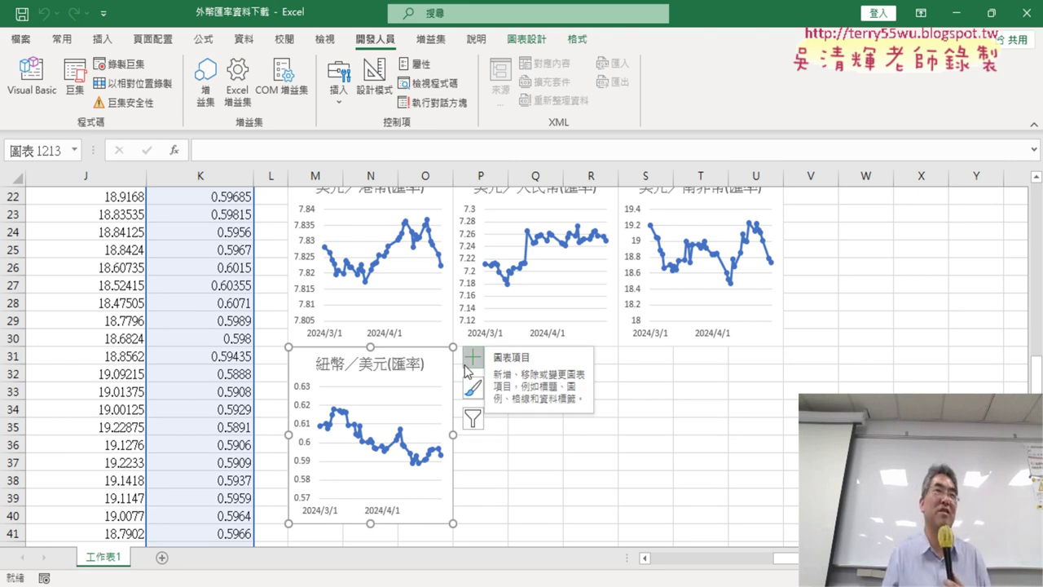
pyautogui.click(31, 77)
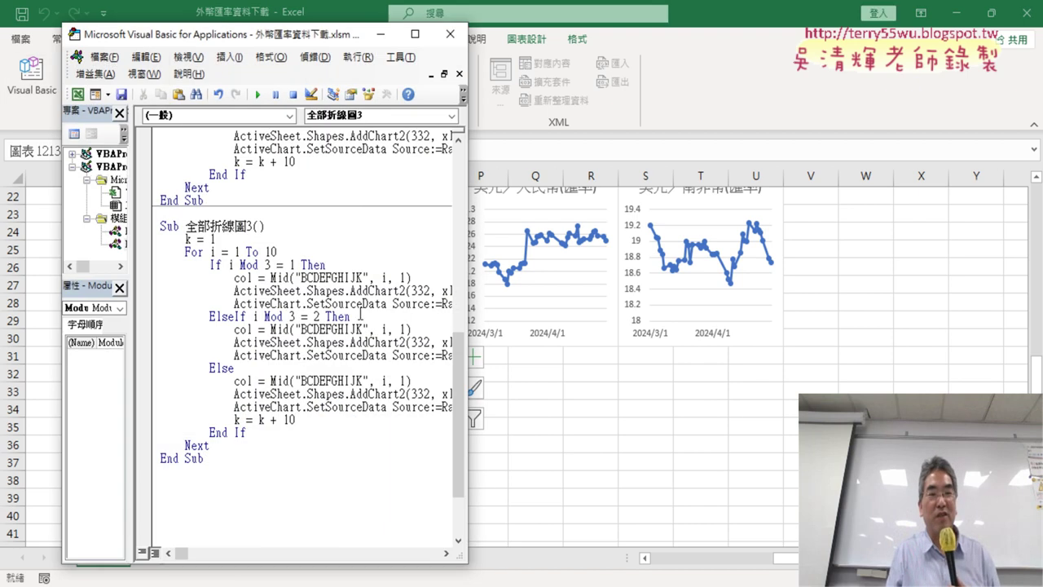
pyautogui.click(415, 35)
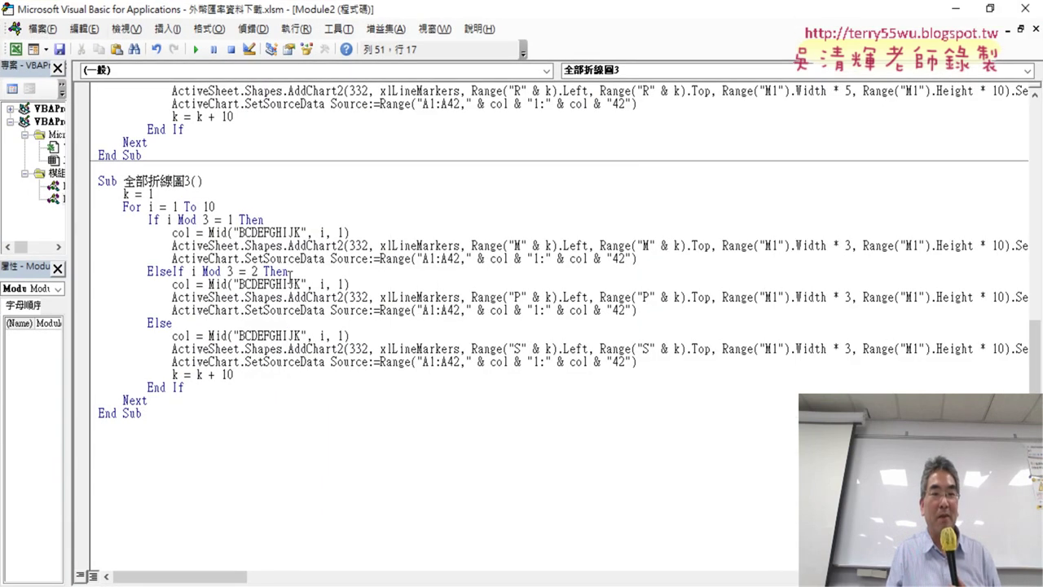
# Step: Copy the entire 全部折線圖2 macro code and bring the Chrome browser to the front
pyautogui.doubleClick(206, 220)
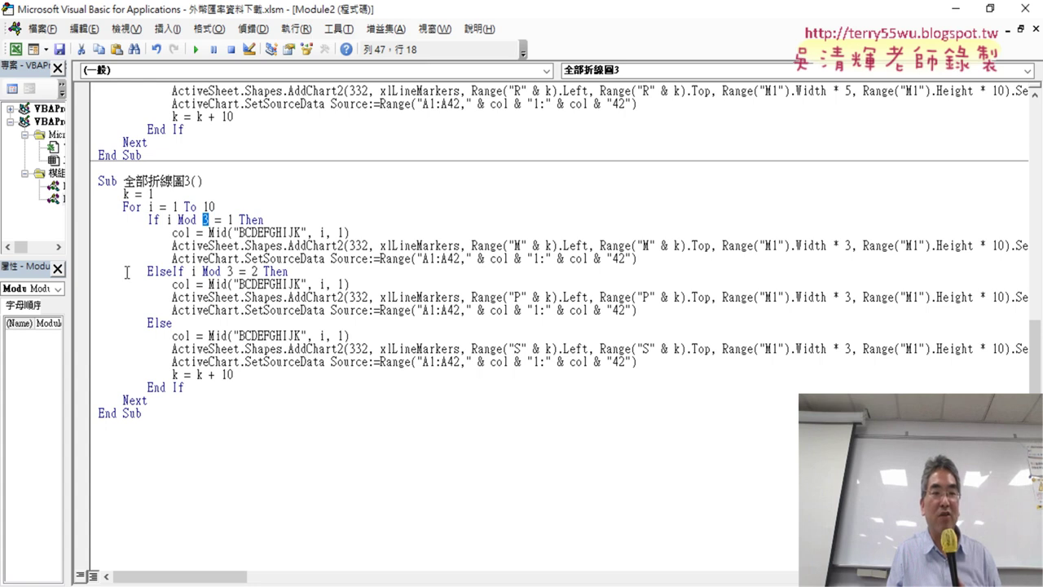
pyautogui.moveTo(89, 273); pyautogui.dragTo(88, 322)
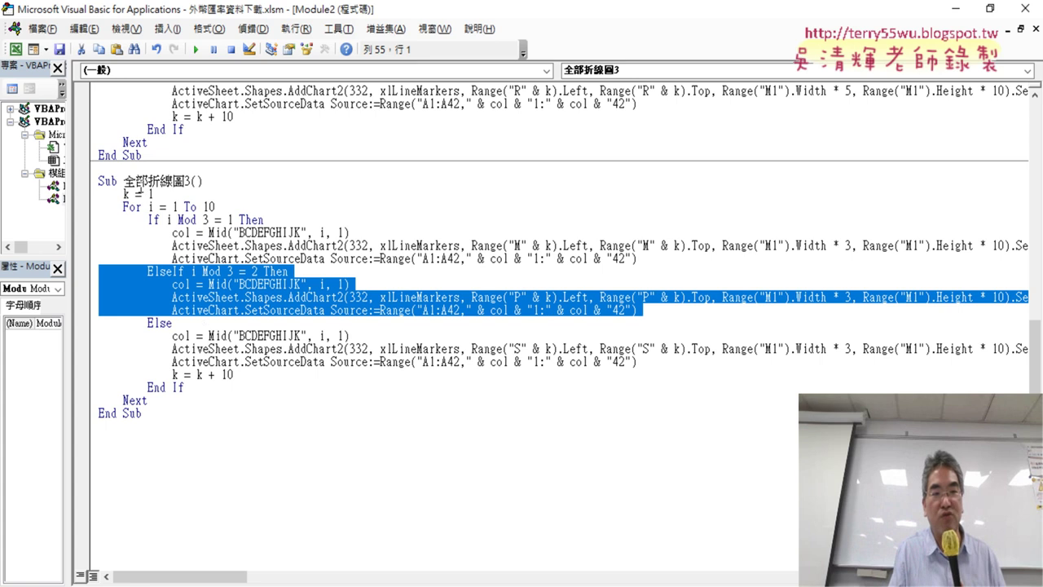
pyautogui.scroll(4, 193, 259)
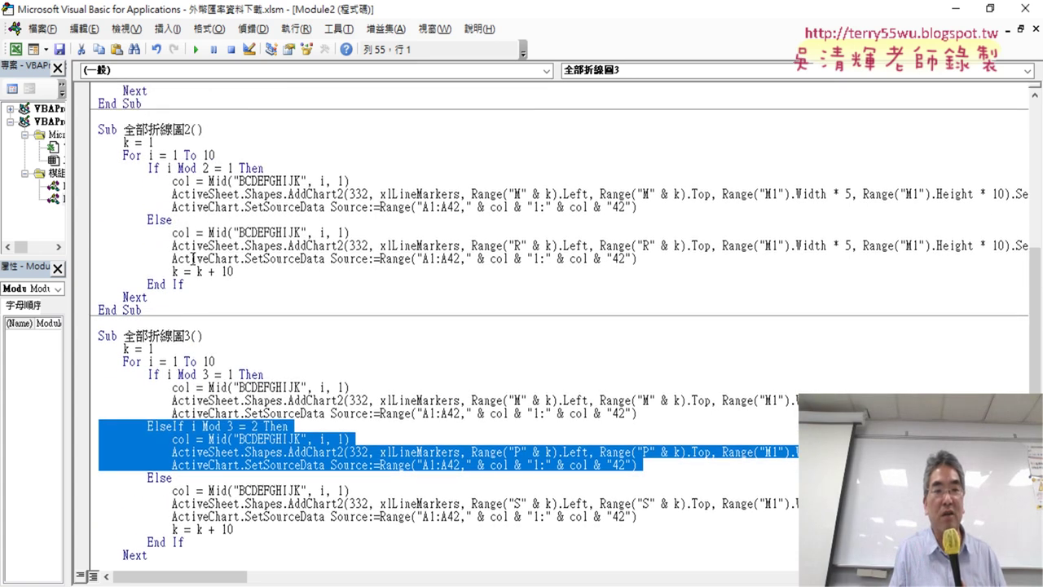
pyautogui.moveTo(162, 310); pyautogui.dragTo(88, 139)
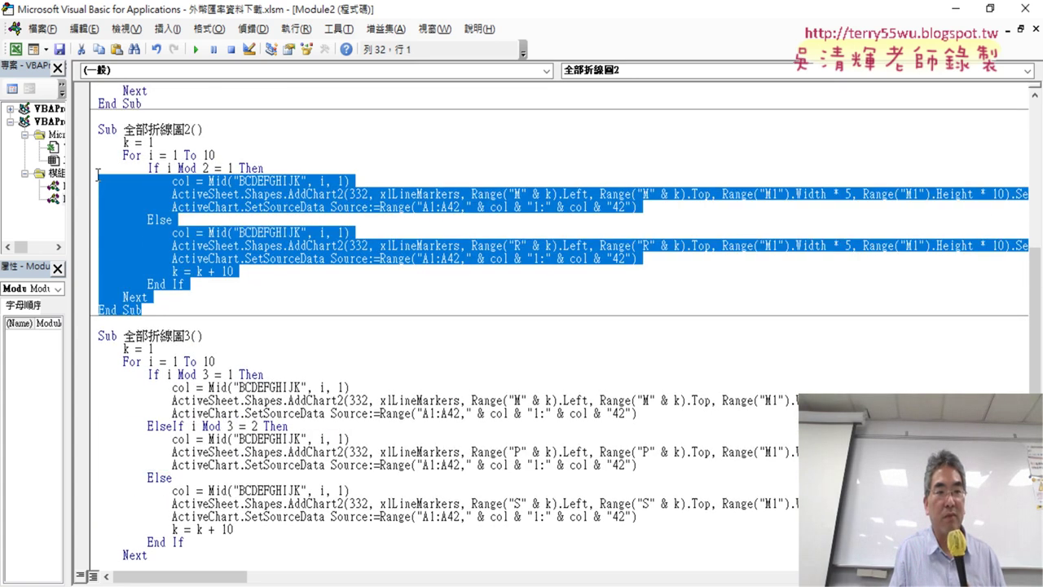
pyautogui.rightClick(129, 186)
pyautogui.click(159, 213)
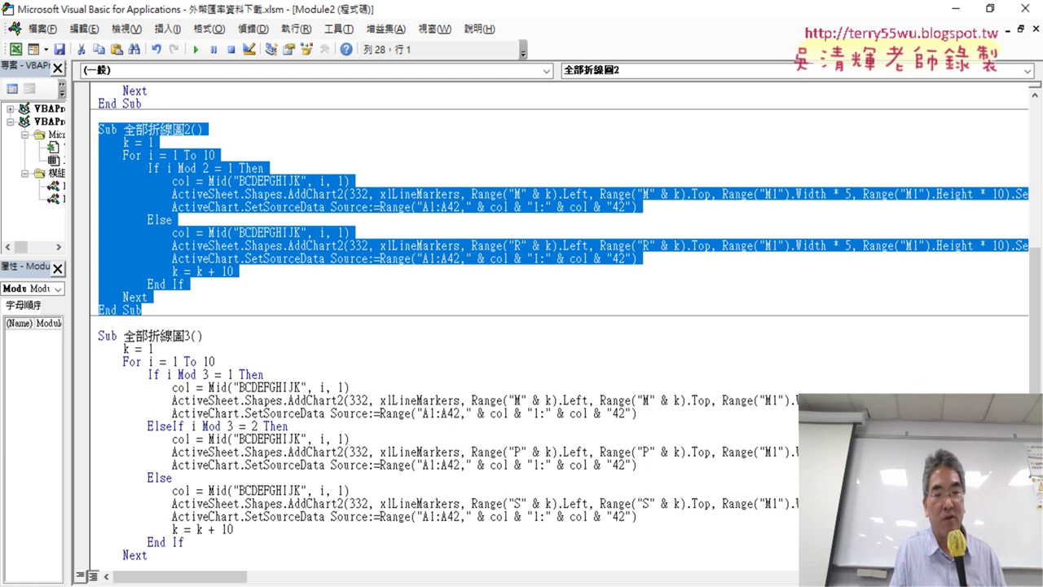
pyautogui.moveTo(429, 555)
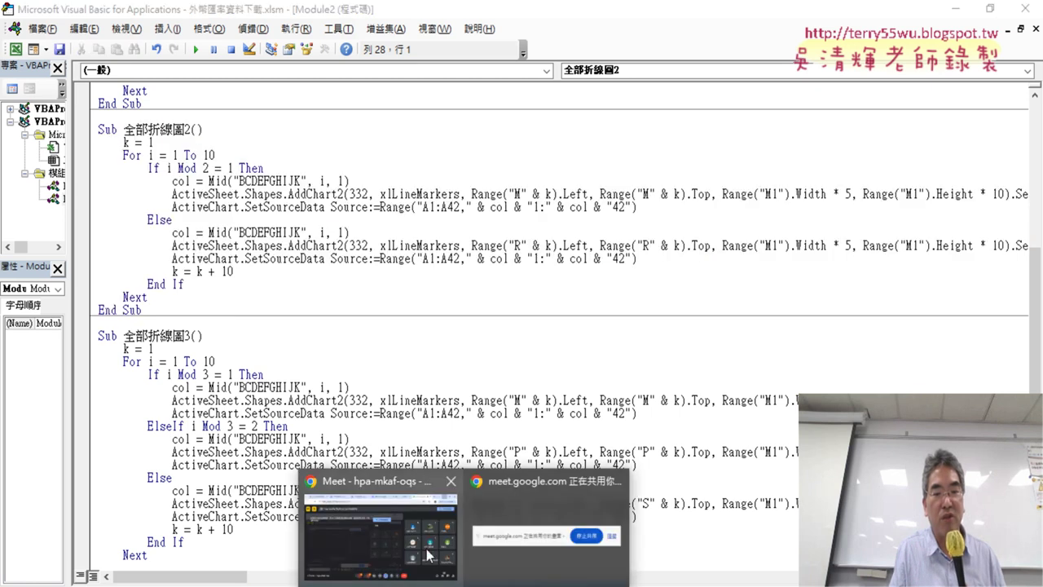
pyautogui.click(404, 506)
# Step: In the 外幣匯率資料下載 notes, paste the new code over the old 全部折線圖2 block
pyautogui.click(261, 16)
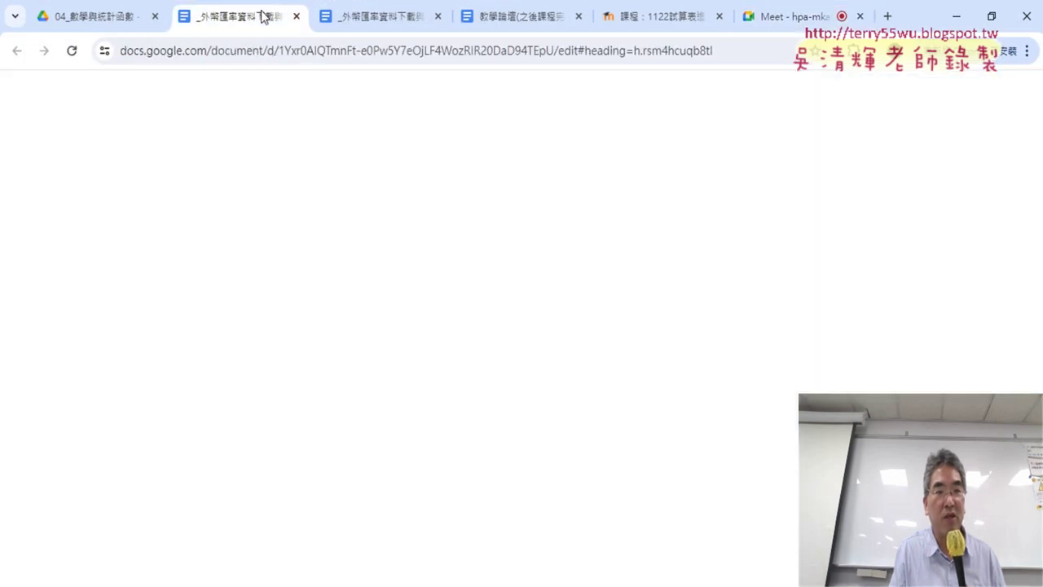
pyautogui.click(367, 16)
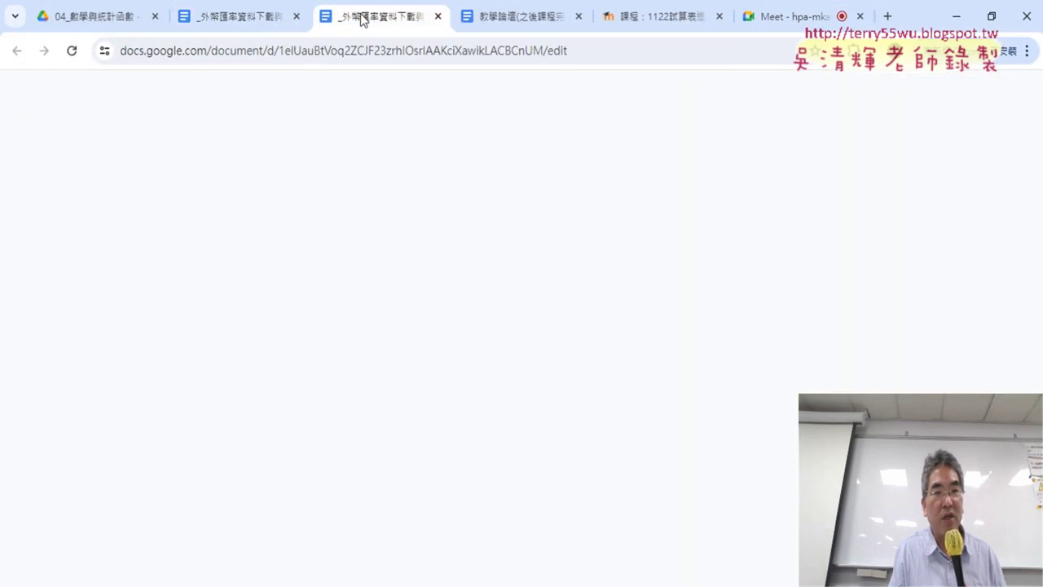
pyautogui.scroll(1, 410, 224)
pyautogui.scroll(-1, 400, 256)
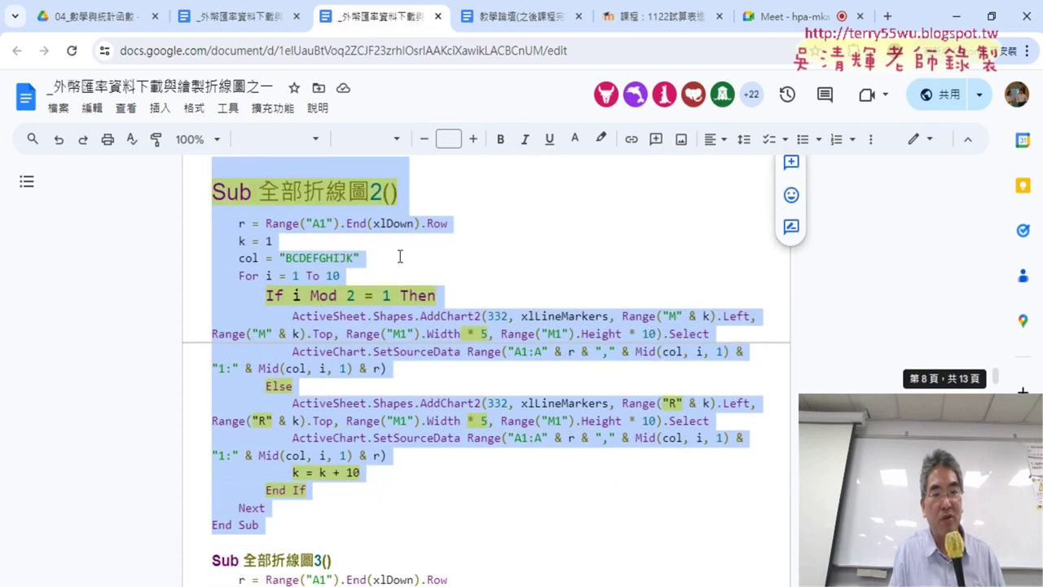
pyautogui.click(456, 234)
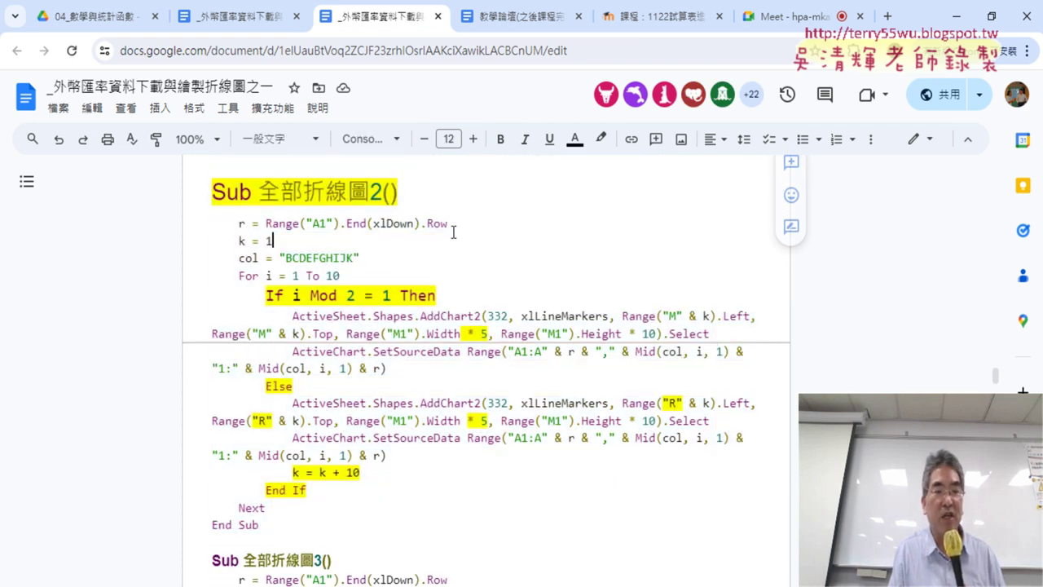
pyautogui.moveTo(261, 525)
pyautogui.mouseDown()
pyautogui.moveTo(205, 209)
pyautogui.moveTo(212, 218)
pyautogui.mouseUp()
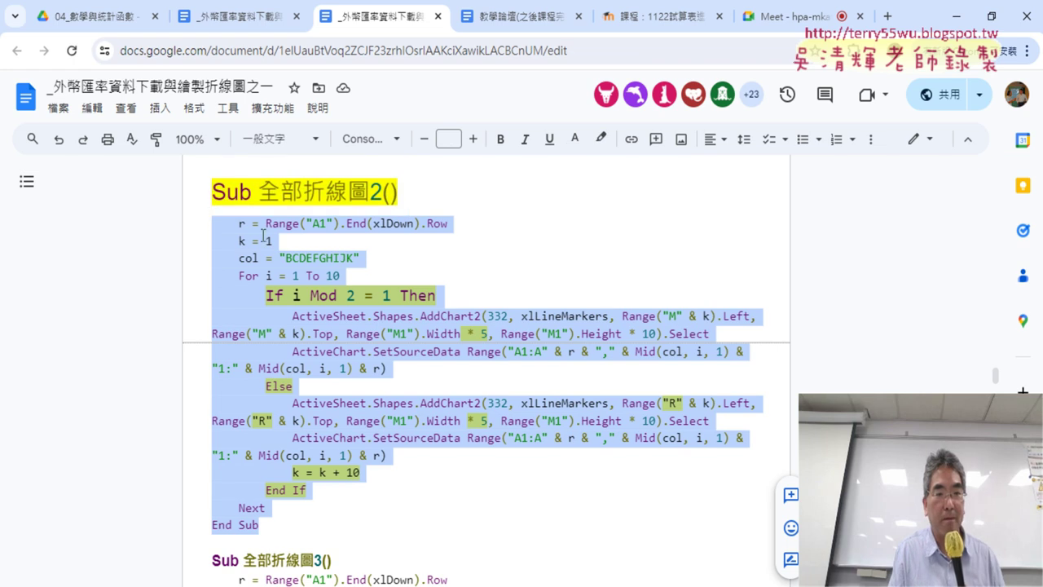
pyautogui.hotkey('ctrl', 'v')
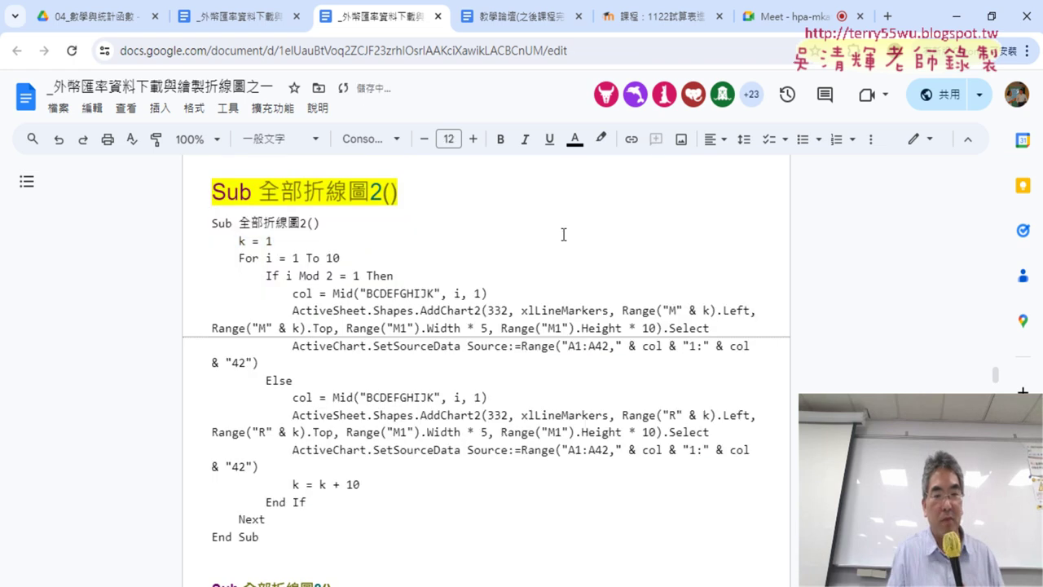
# Step: Delete the duplicated Sub 全部折線圖2() line from the pasted code
pyautogui.moveTo(228, 570)
pyautogui.mouseDown()
pyautogui.moveTo(274, 539)
pyautogui.moveTo(208, 217)
pyautogui.mouseUp()
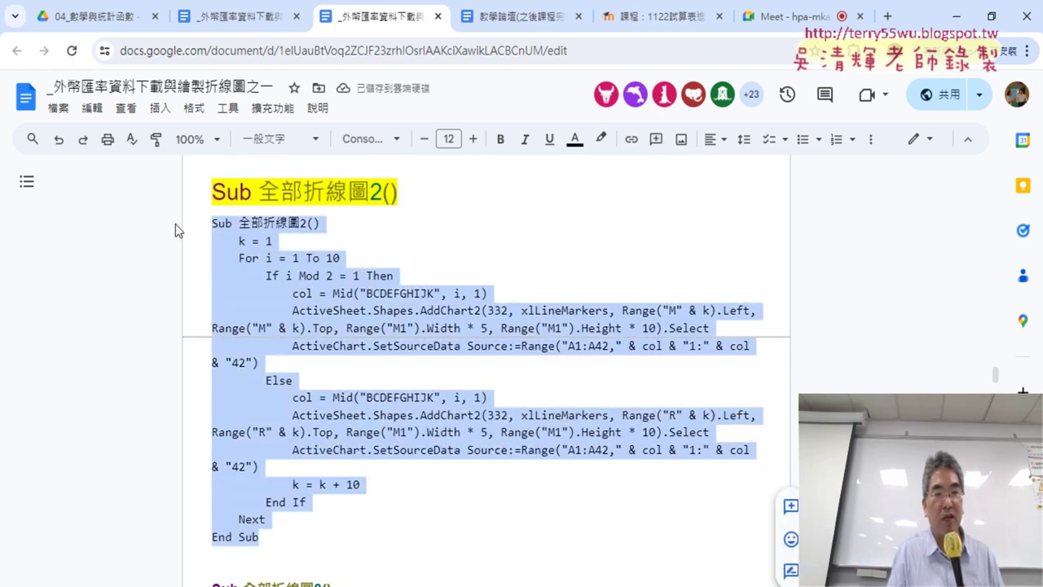
pyautogui.moveTo(321, 223); pyautogui.dragTo(186, 225)
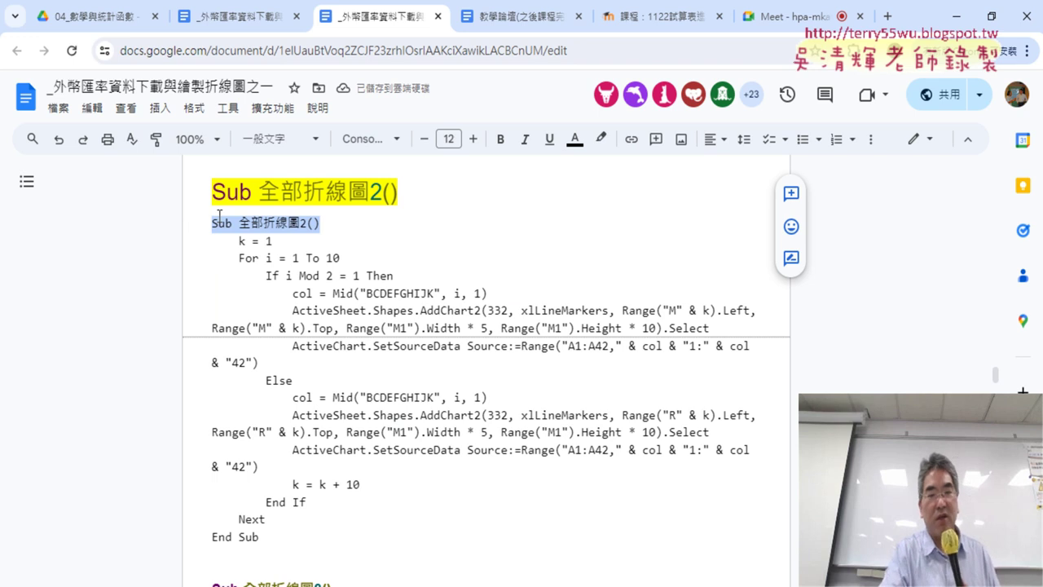
pyautogui.press('BackSpace')
pyautogui.press('BackSpace')
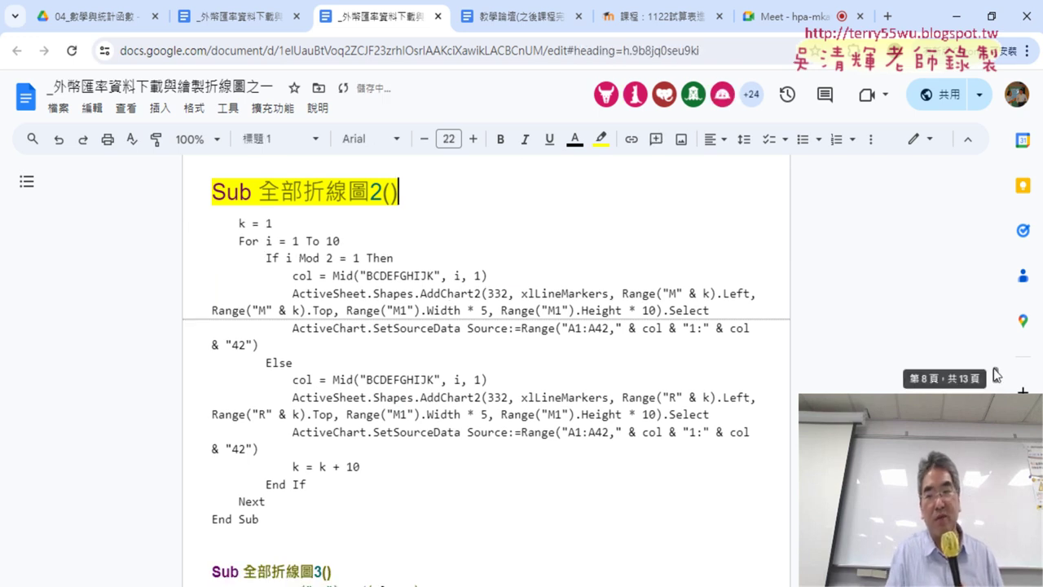
pyautogui.moveTo(275, 518); pyautogui.dragTo(177, 229)
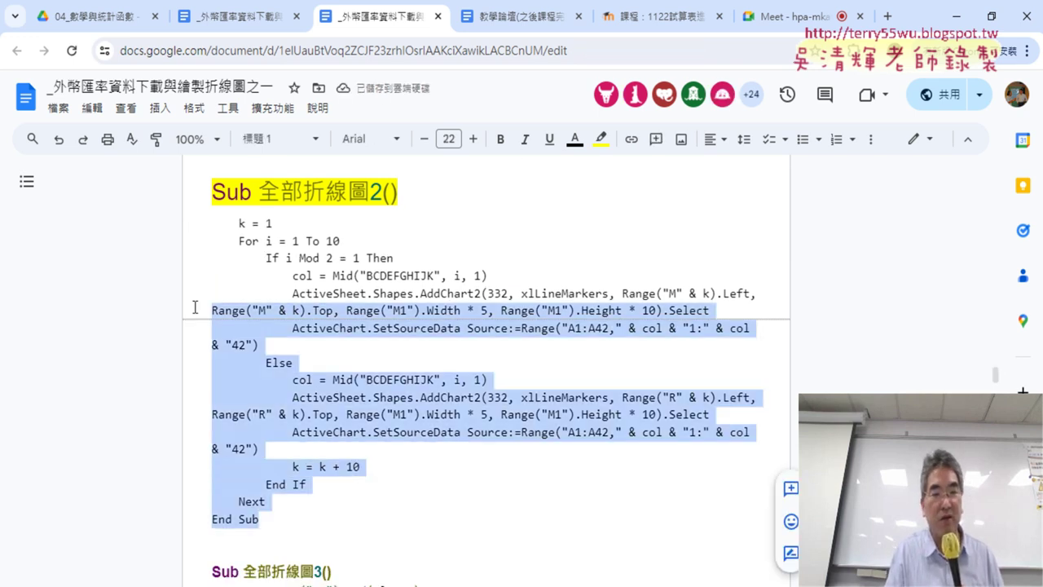
# Step: Syntax-colour the selected macro code with Code Pretty's Format Selection
pyautogui.click(272, 108)
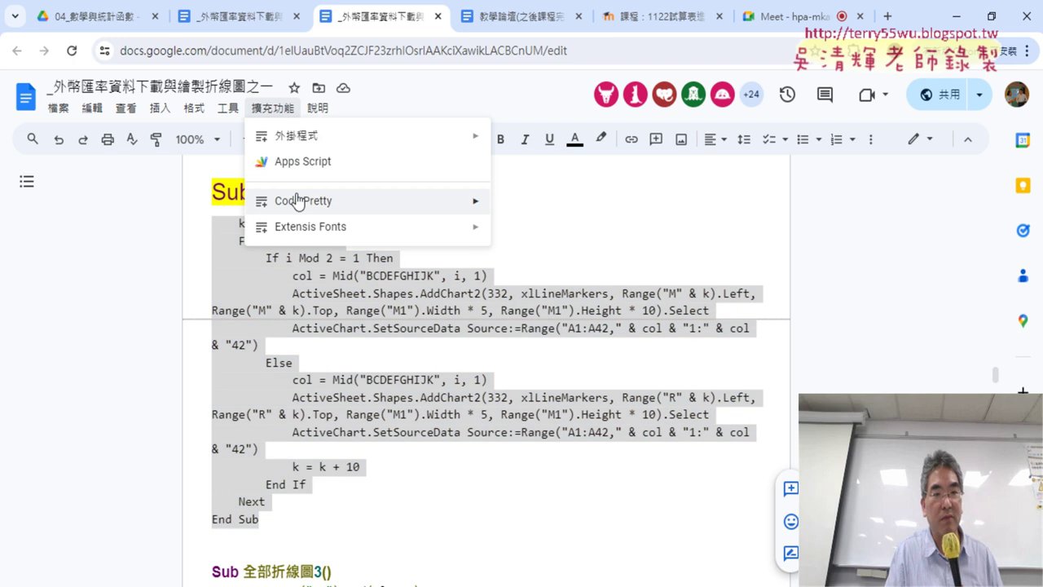
pyautogui.moveTo(300, 201)
pyautogui.click(582, 204)
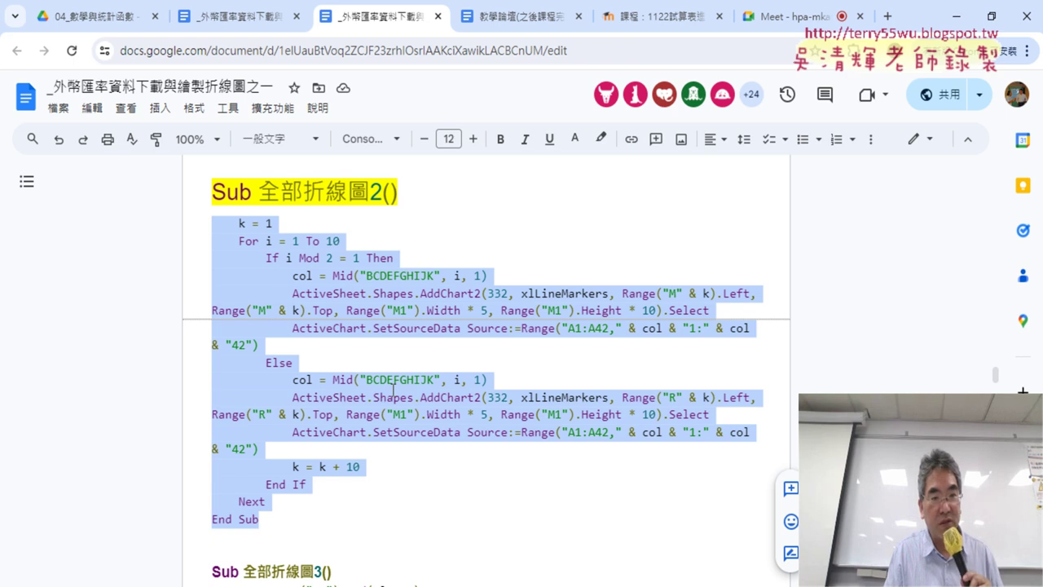
pyautogui.click(313, 277)
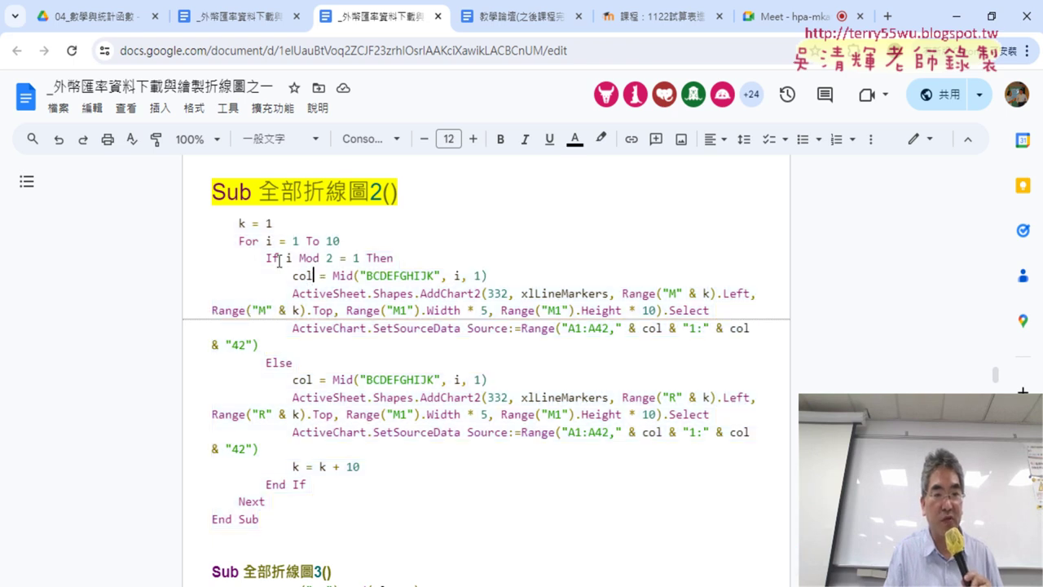
# Step: Highlight If i Mod 2 = 1 Then, Else and End If yellow, and k = k + 10 green
pyautogui.moveTo(265, 257); pyautogui.dragTo(395, 257)
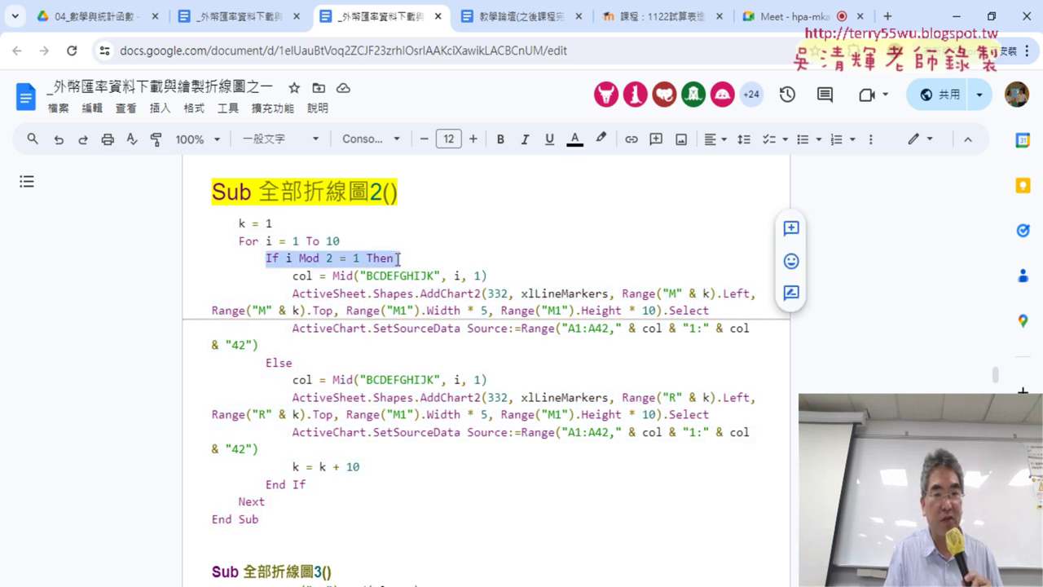
pyautogui.click(601, 139)
pyautogui.click(657, 213)
pyautogui.moveTo(267, 363); pyautogui.dragTo(295, 364)
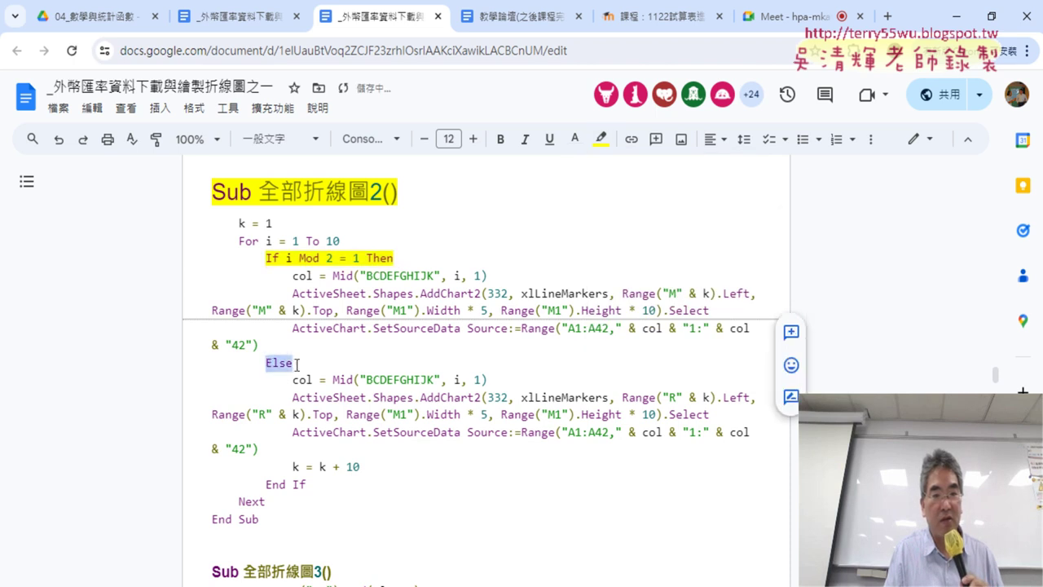
pyautogui.click(600, 138)
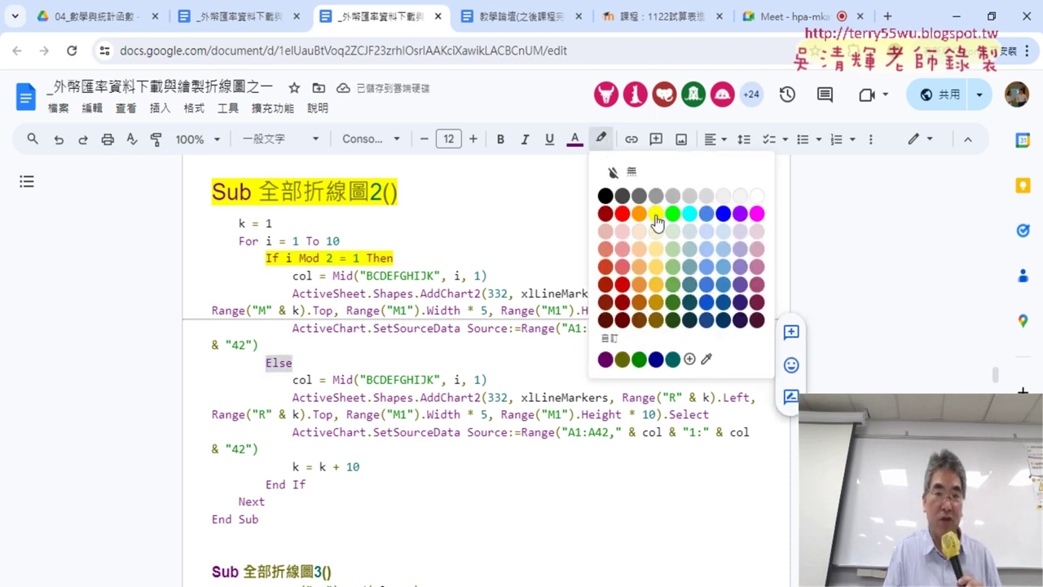
pyautogui.click(657, 215)
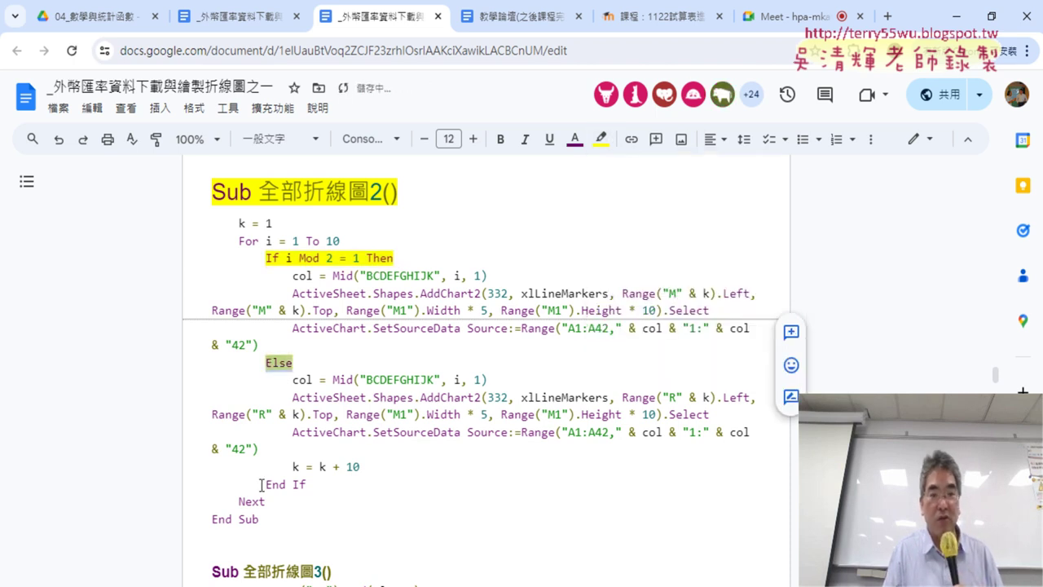
pyautogui.moveTo(265, 484); pyautogui.dragTo(307, 484)
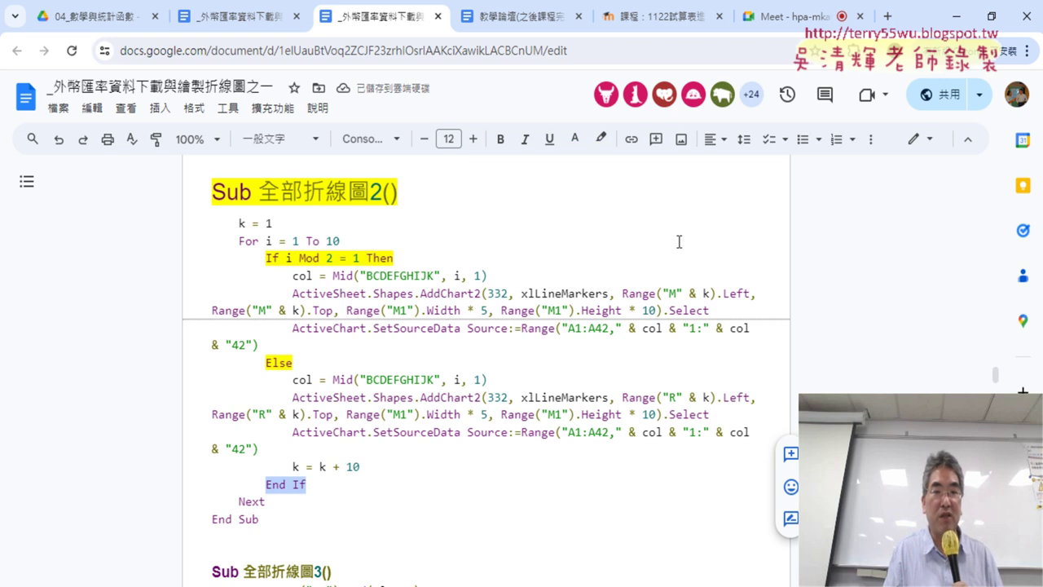
pyautogui.click(601, 138)
pyautogui.click(661, 216)
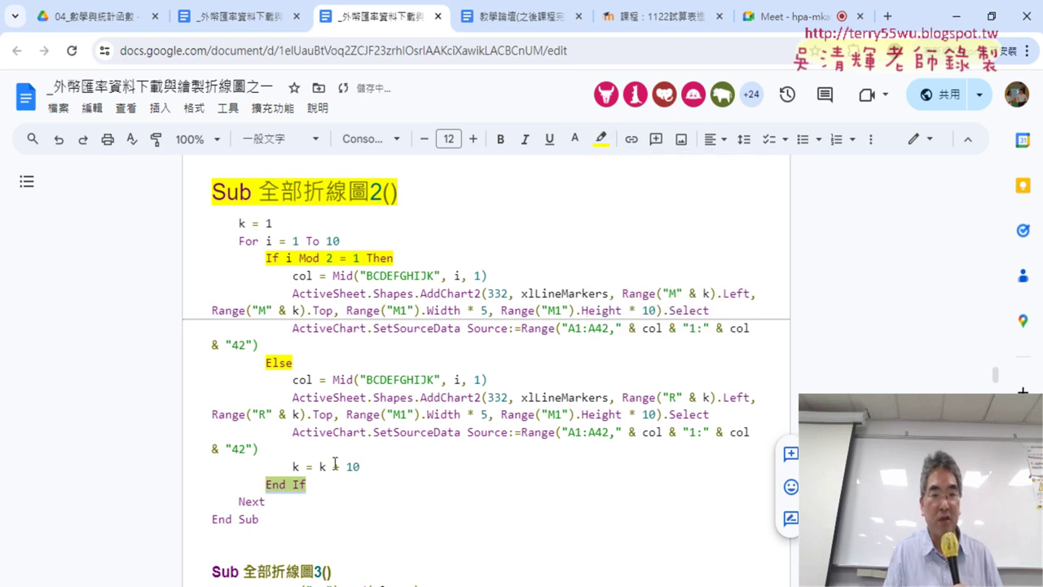
pyautogui.moveTo(360, 466); pyautogui.dragTo(294, 466)
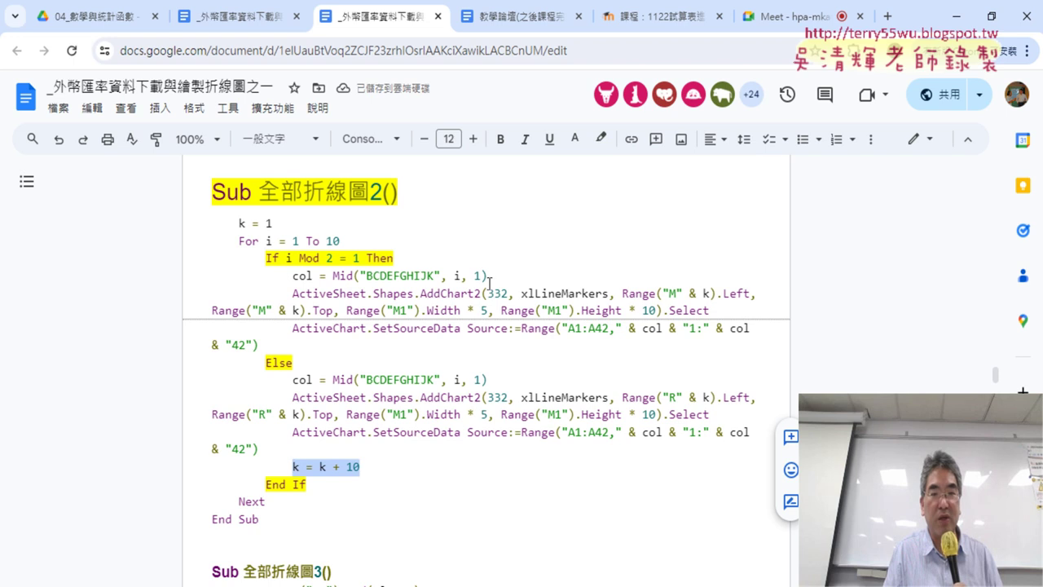
pyautogui.click(601, 138)
pyautogui.click(673, 216)
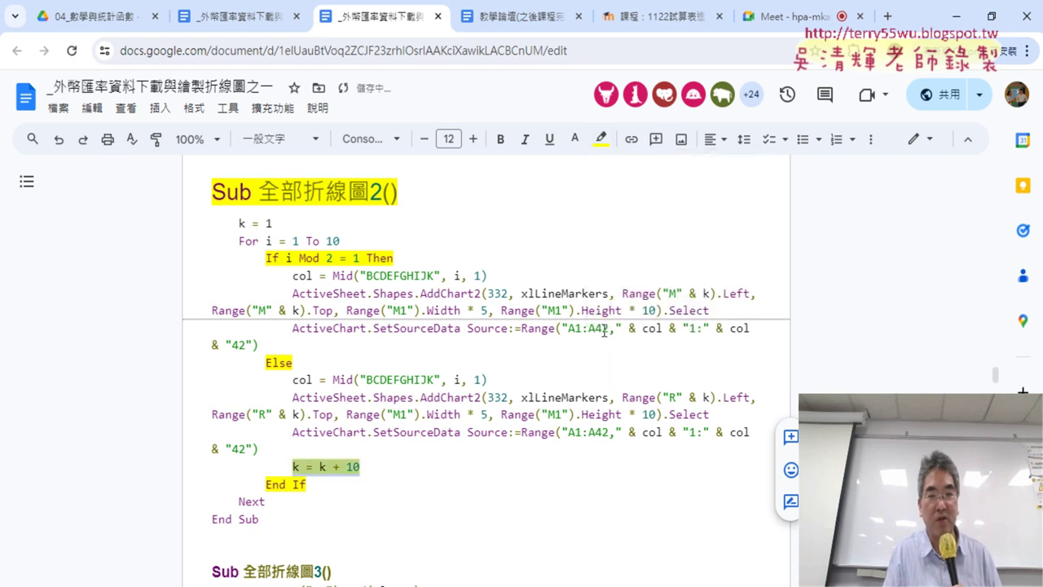